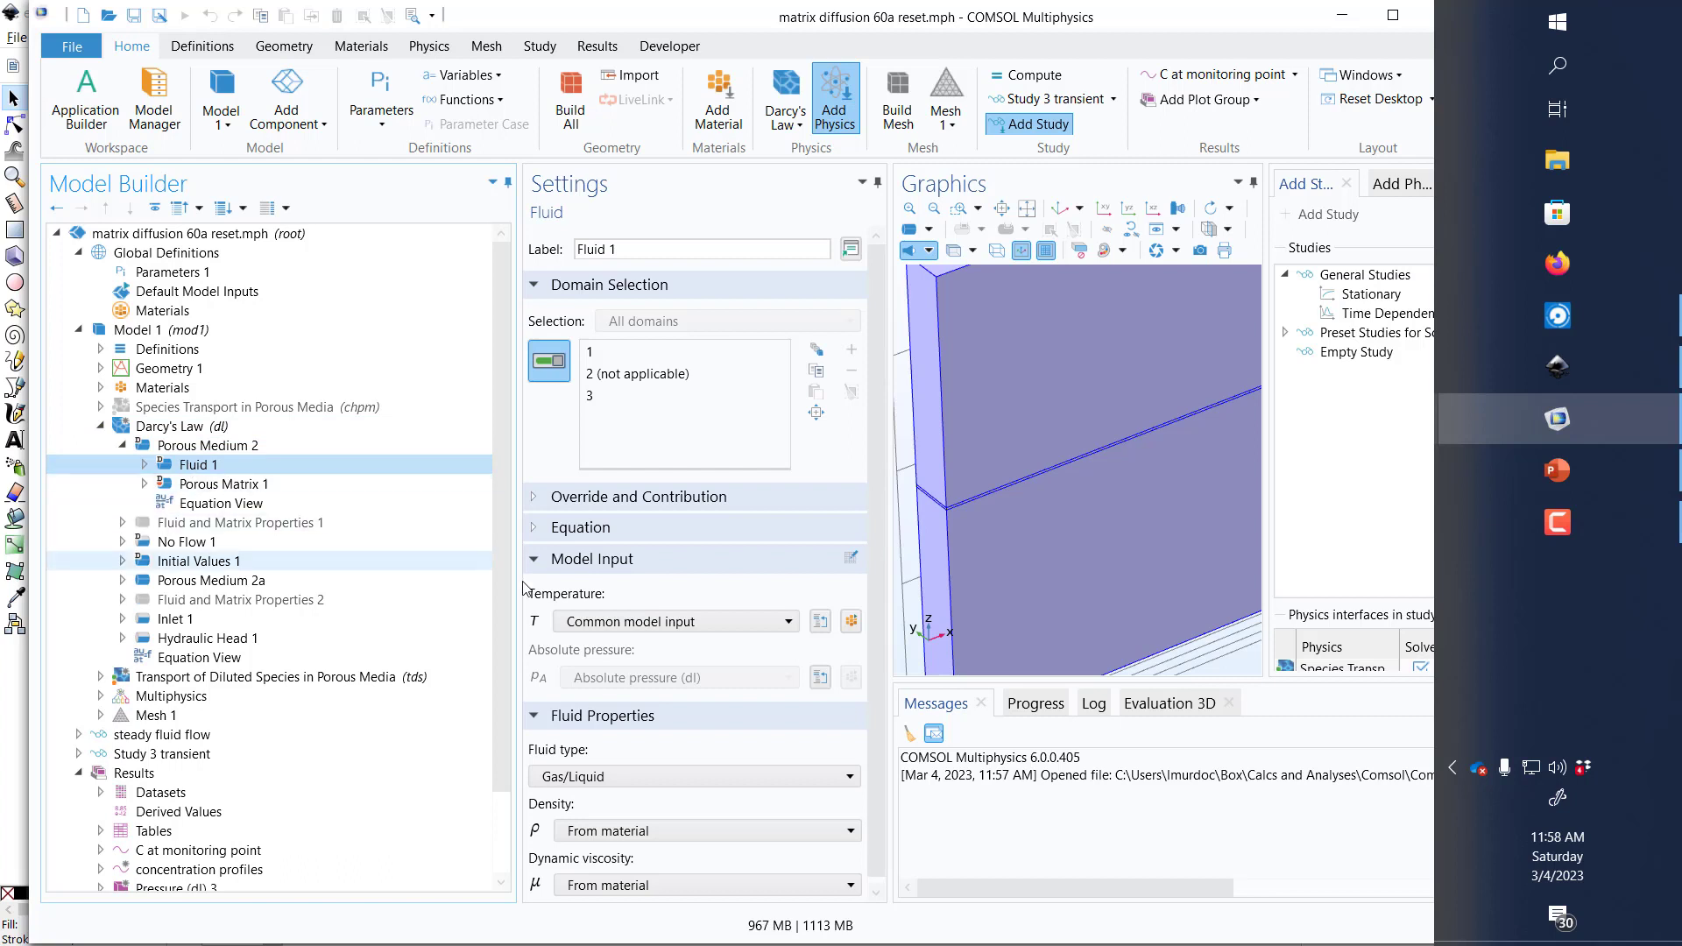
Step: Check the fluid property sources of Porous Medium 2 and the Water, liquid material assigned to Model 1
{"action": "scroll", "coordinate": [800, 769], "scroll_direction": "down", "scroll_amount": 1}
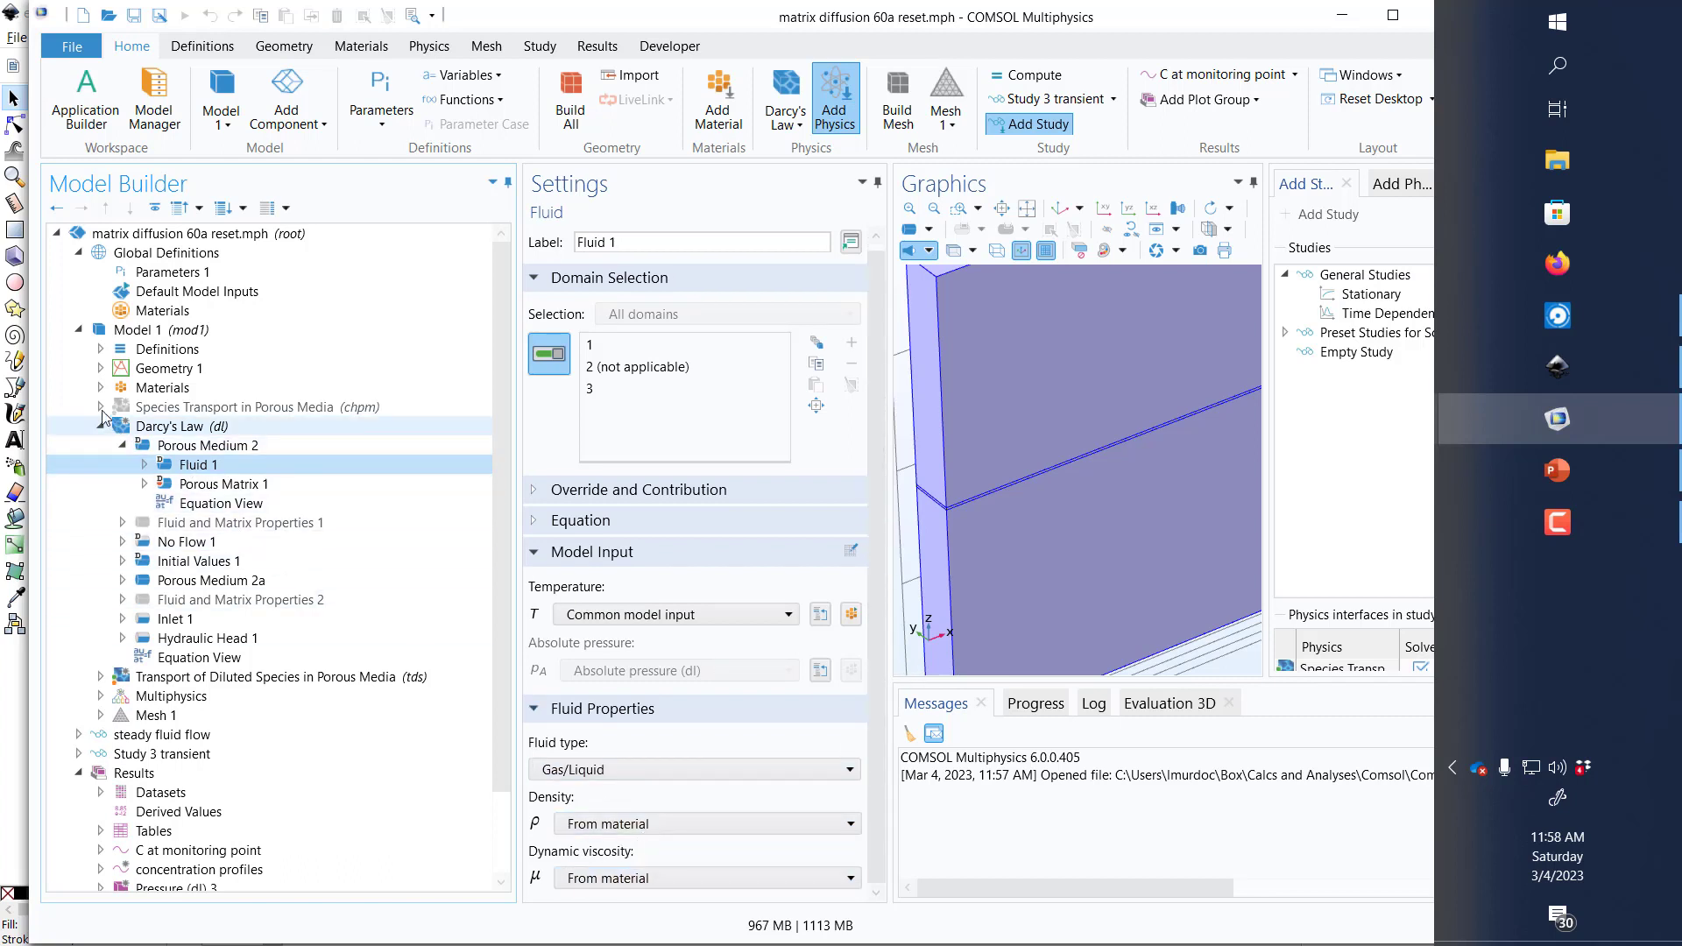
{"action": "left_click", "coordinate": [100, 387]}
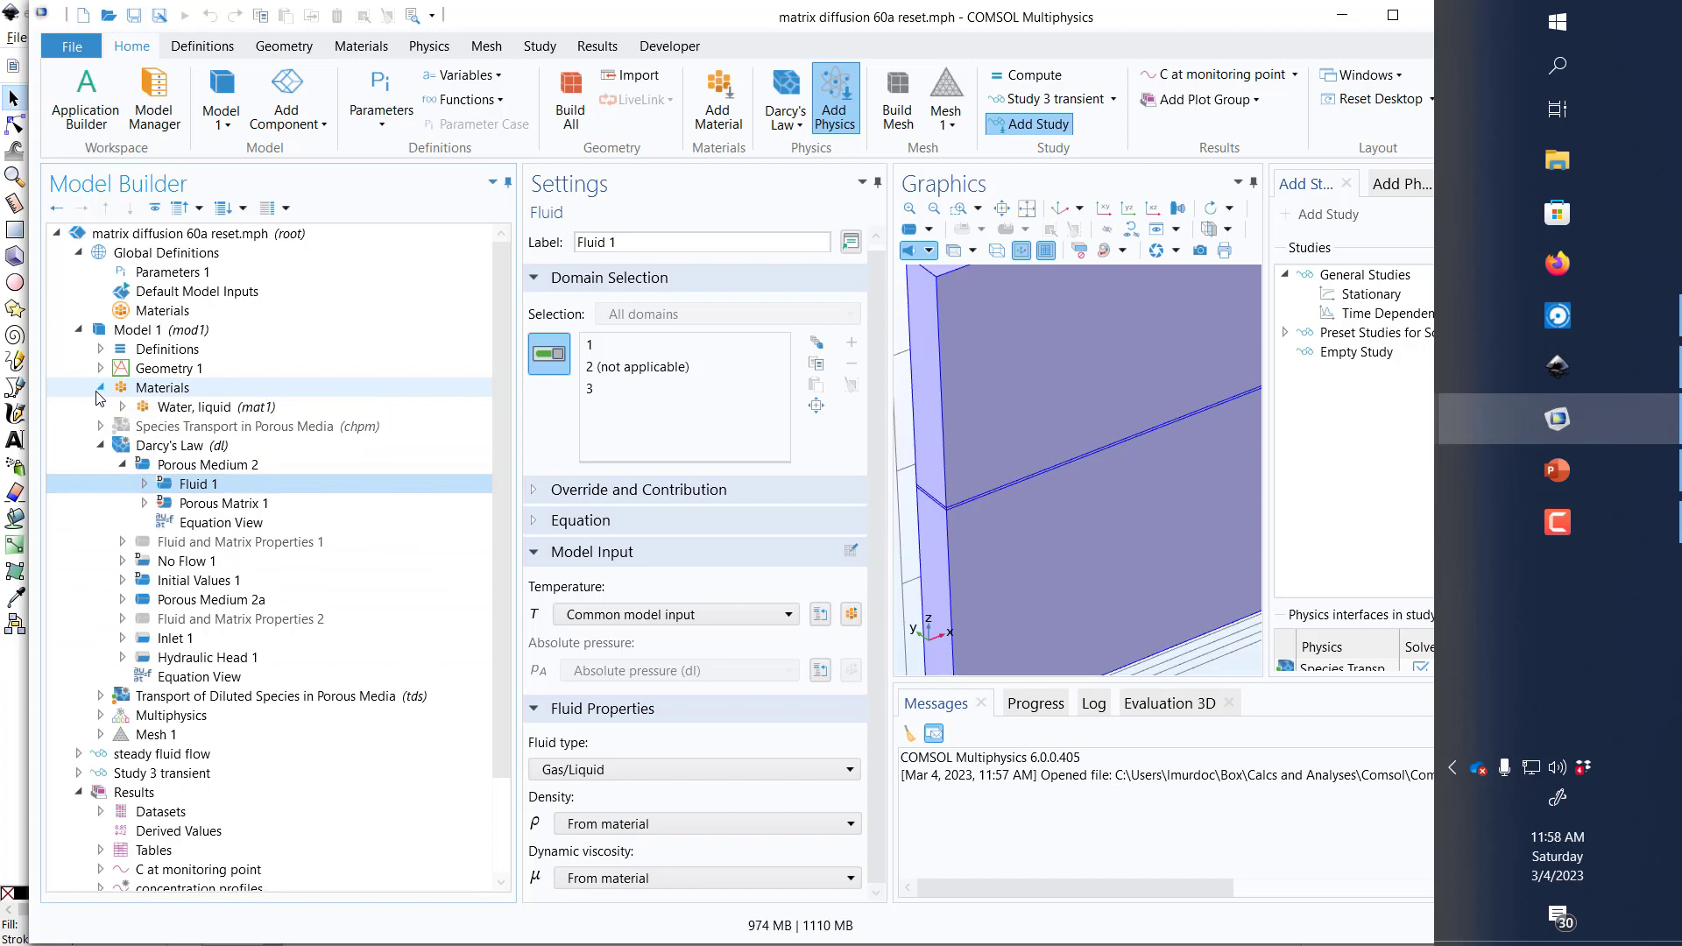
{"action": "left_click", "coordinate": [156, 408]}
{"action": "left_click", "coordinate": [122, 466]}
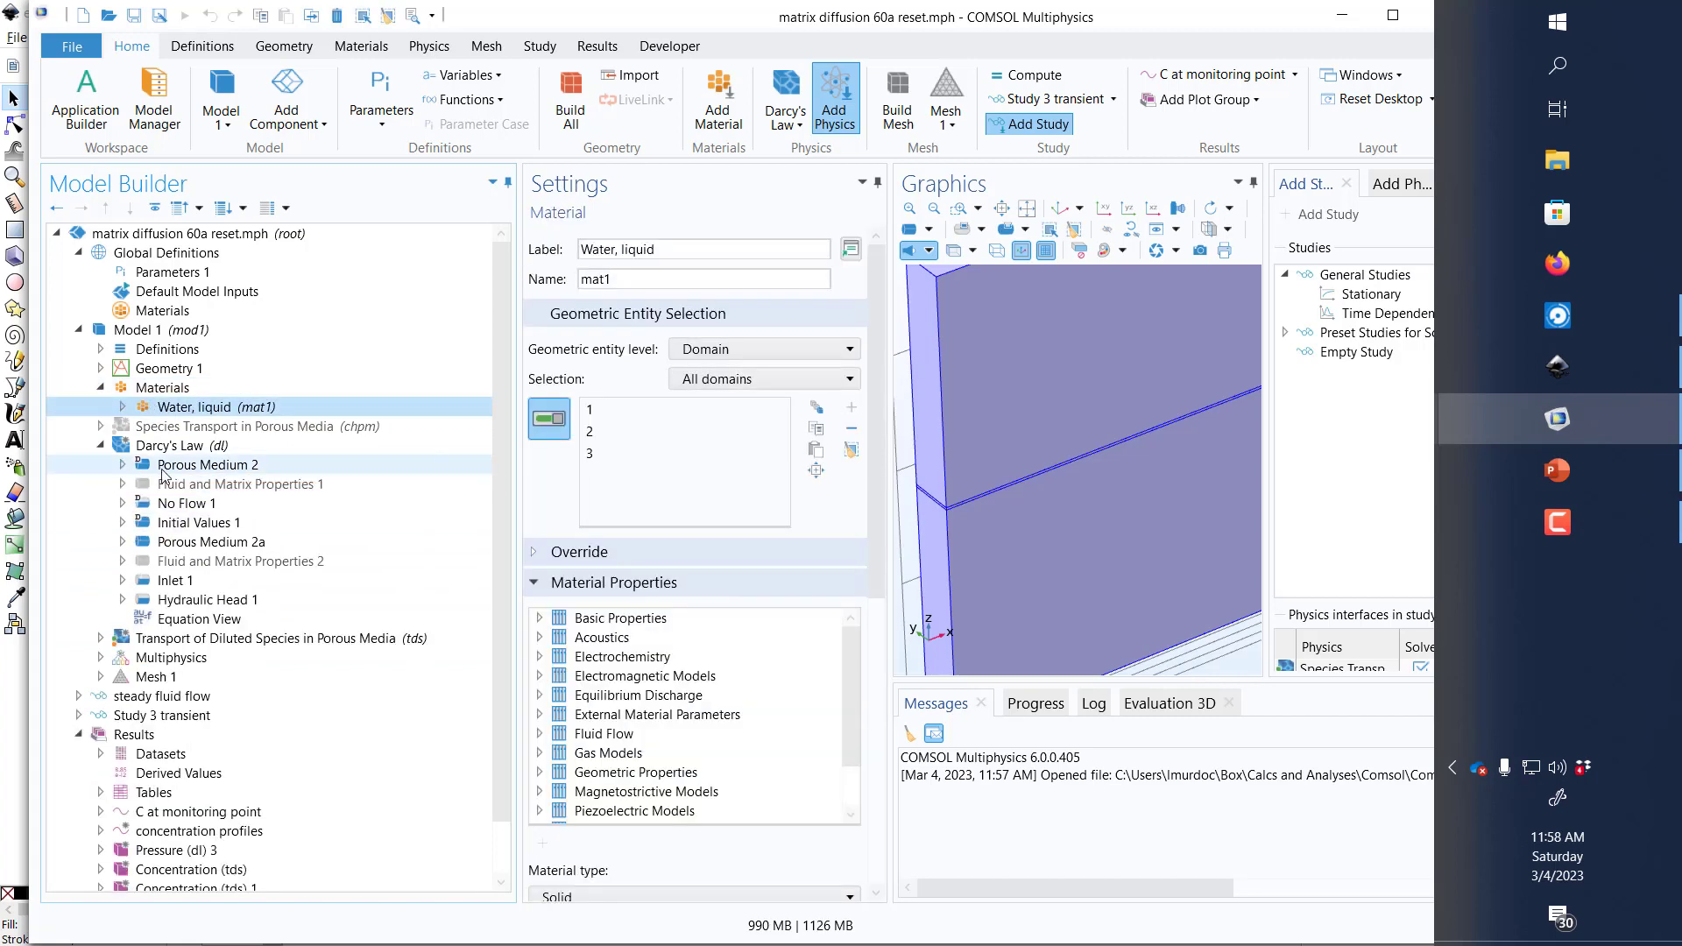
Step: Inspect Porous Medium 2a under Darcy's Law: its domain selection, fluid properties, and the porosity and permeability of its porous matrix
{"action": "left_click", "coordinate": [163, 467]}
{"action": "left_click", "coordinate": [210, 541]}
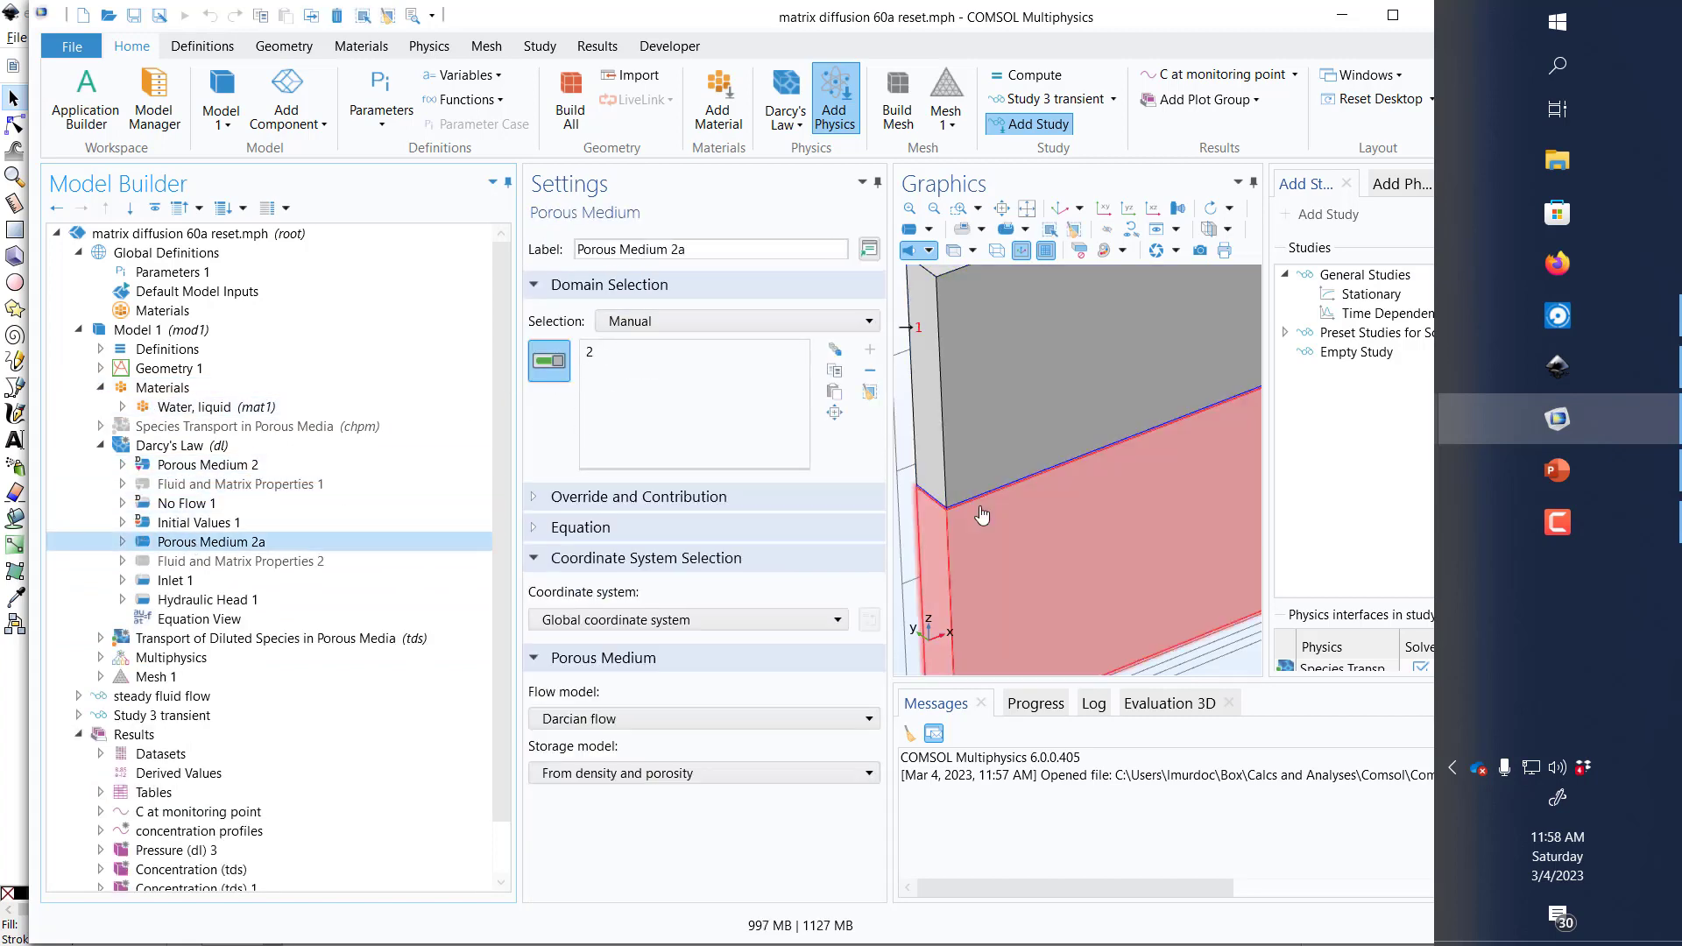
{"action": "left_click", "coordinate": [123, 541]}
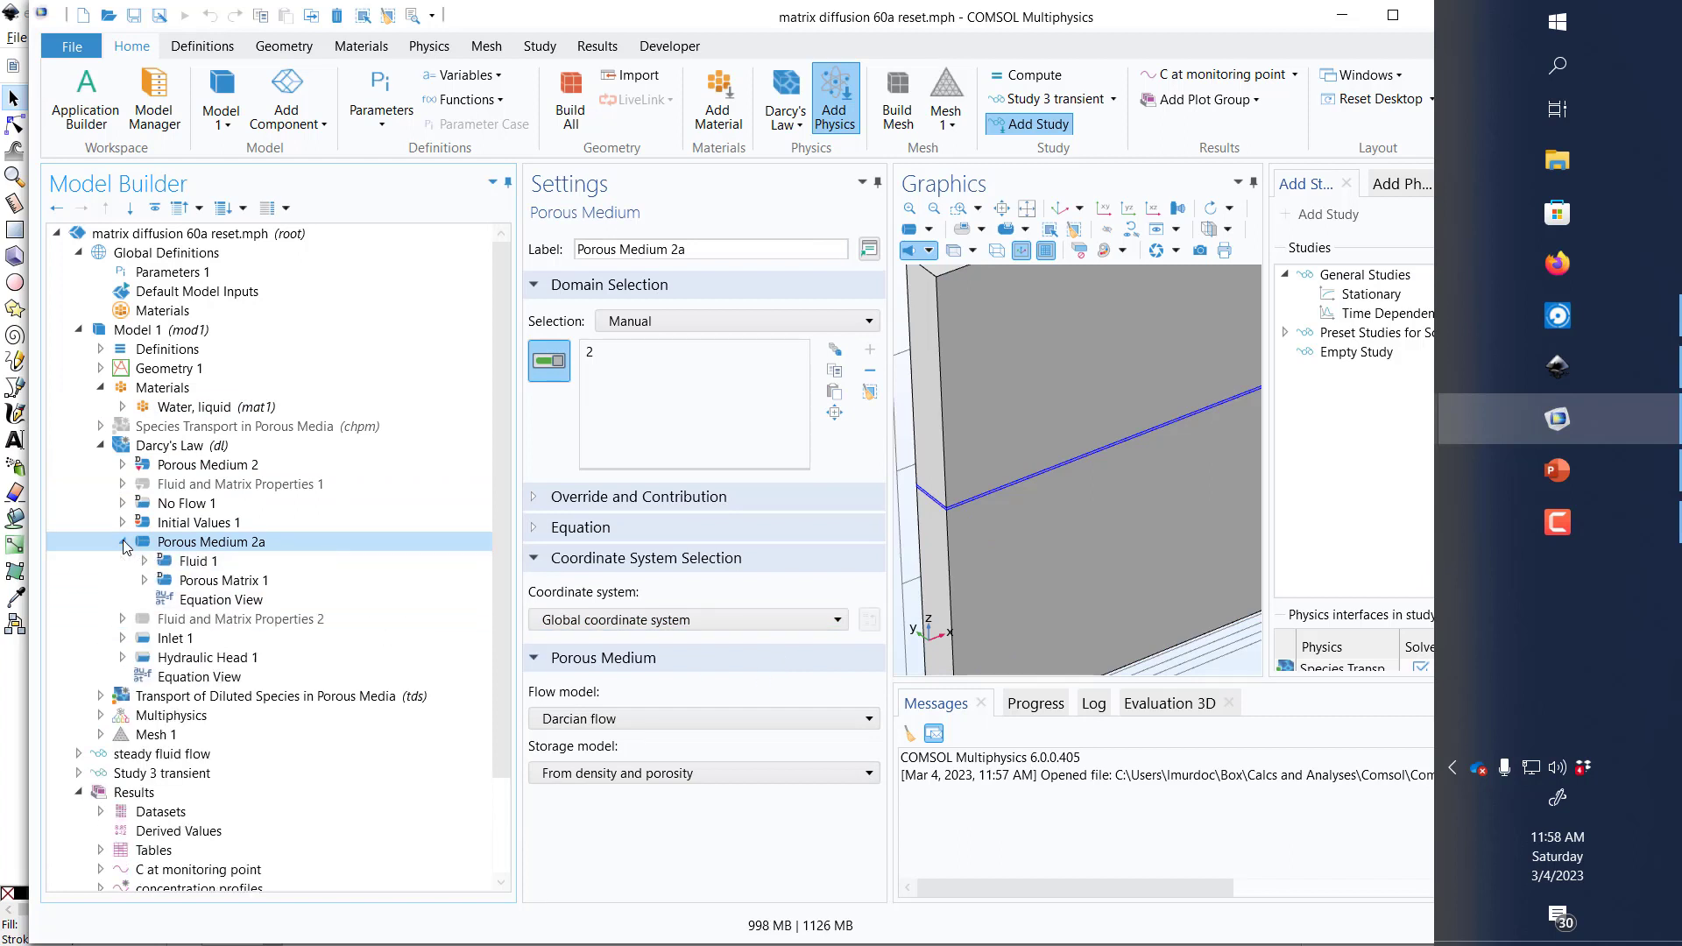
{"action": "left_click", "coordinate": [198, 562]}
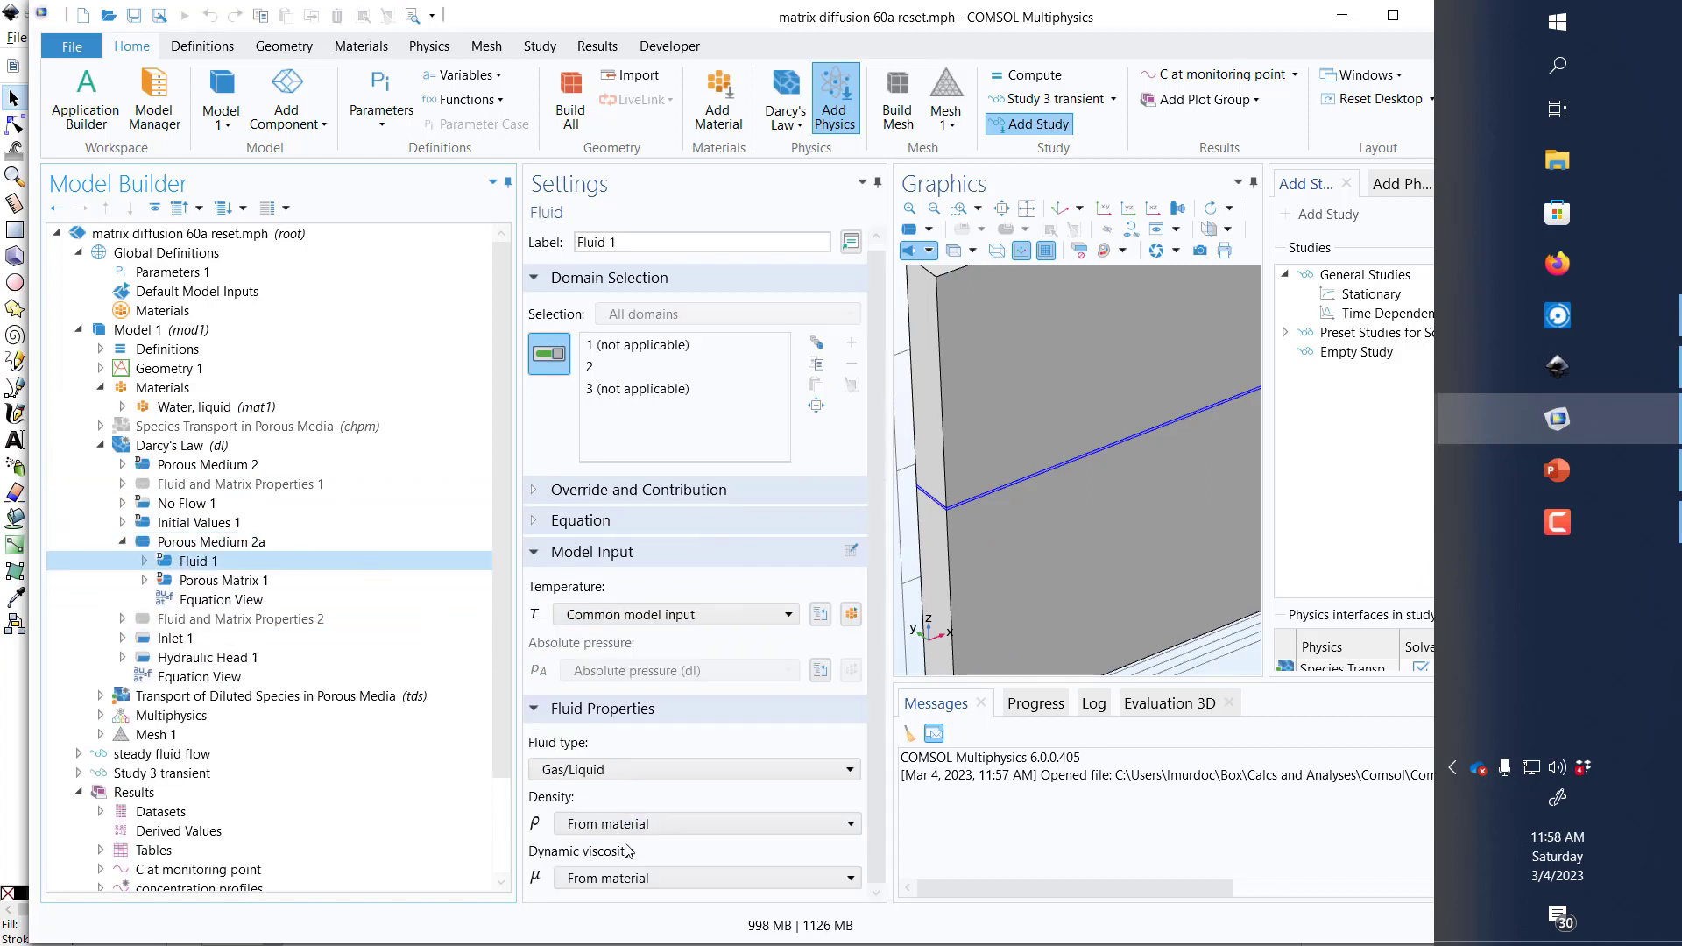
{"action": "left_click", "coordinate": [219, 580]}
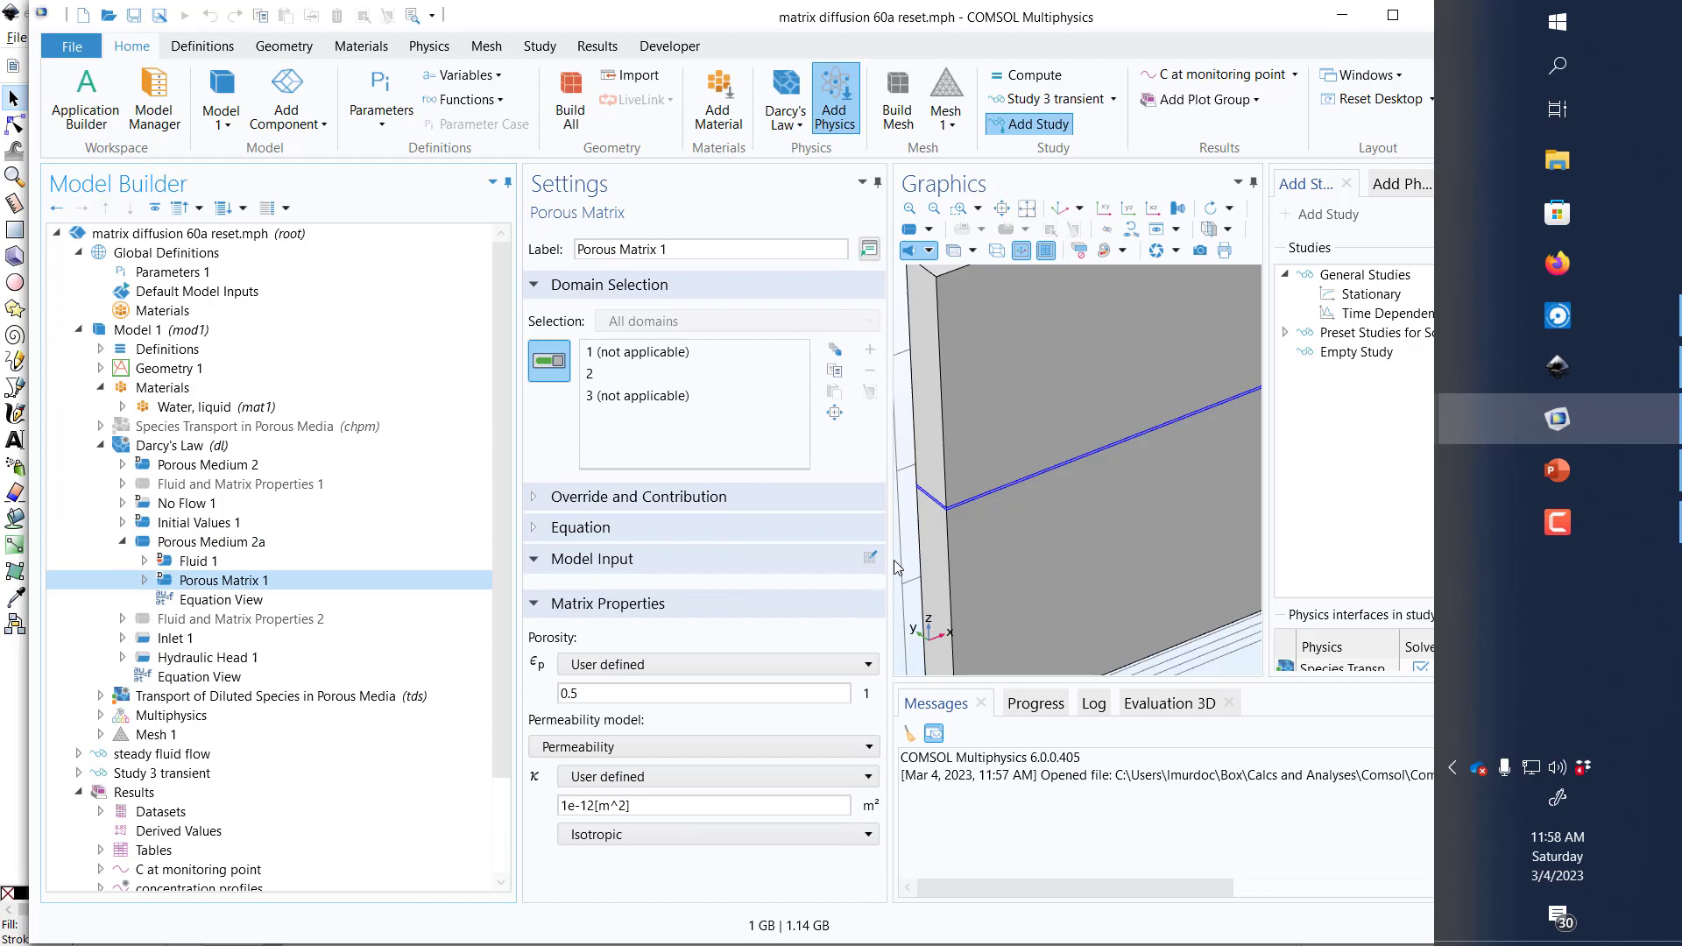
{"action": "left_click", "coordinate": [591, 695]}
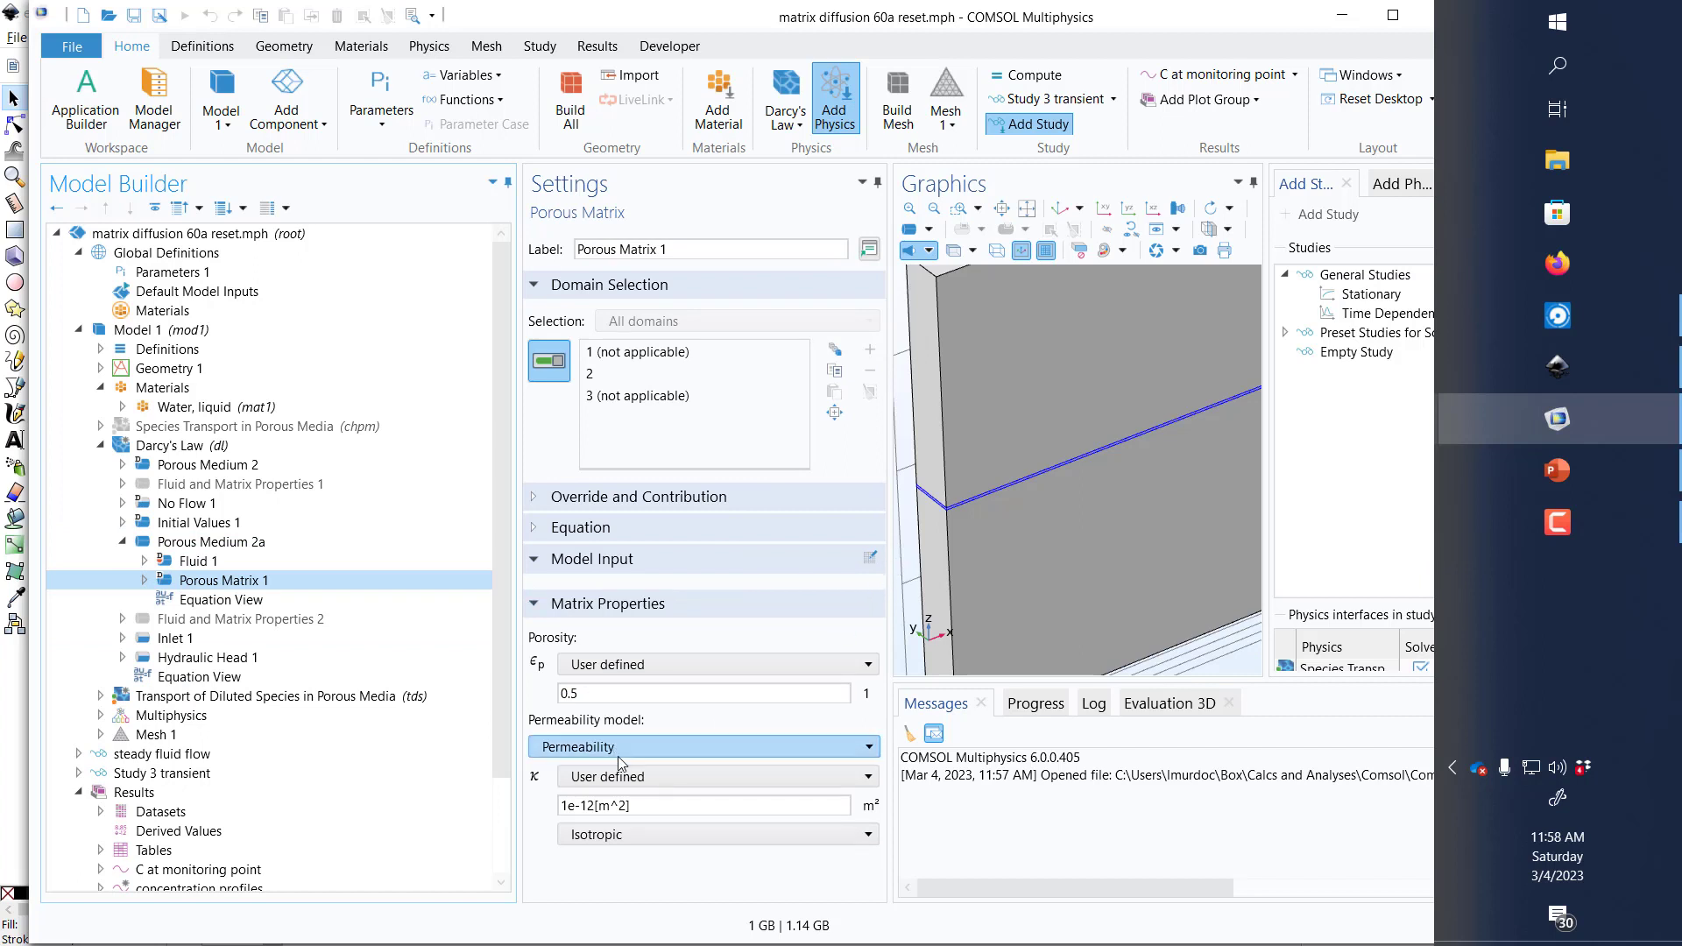
{"action": "left_click", "coordinate": [655, 811]}
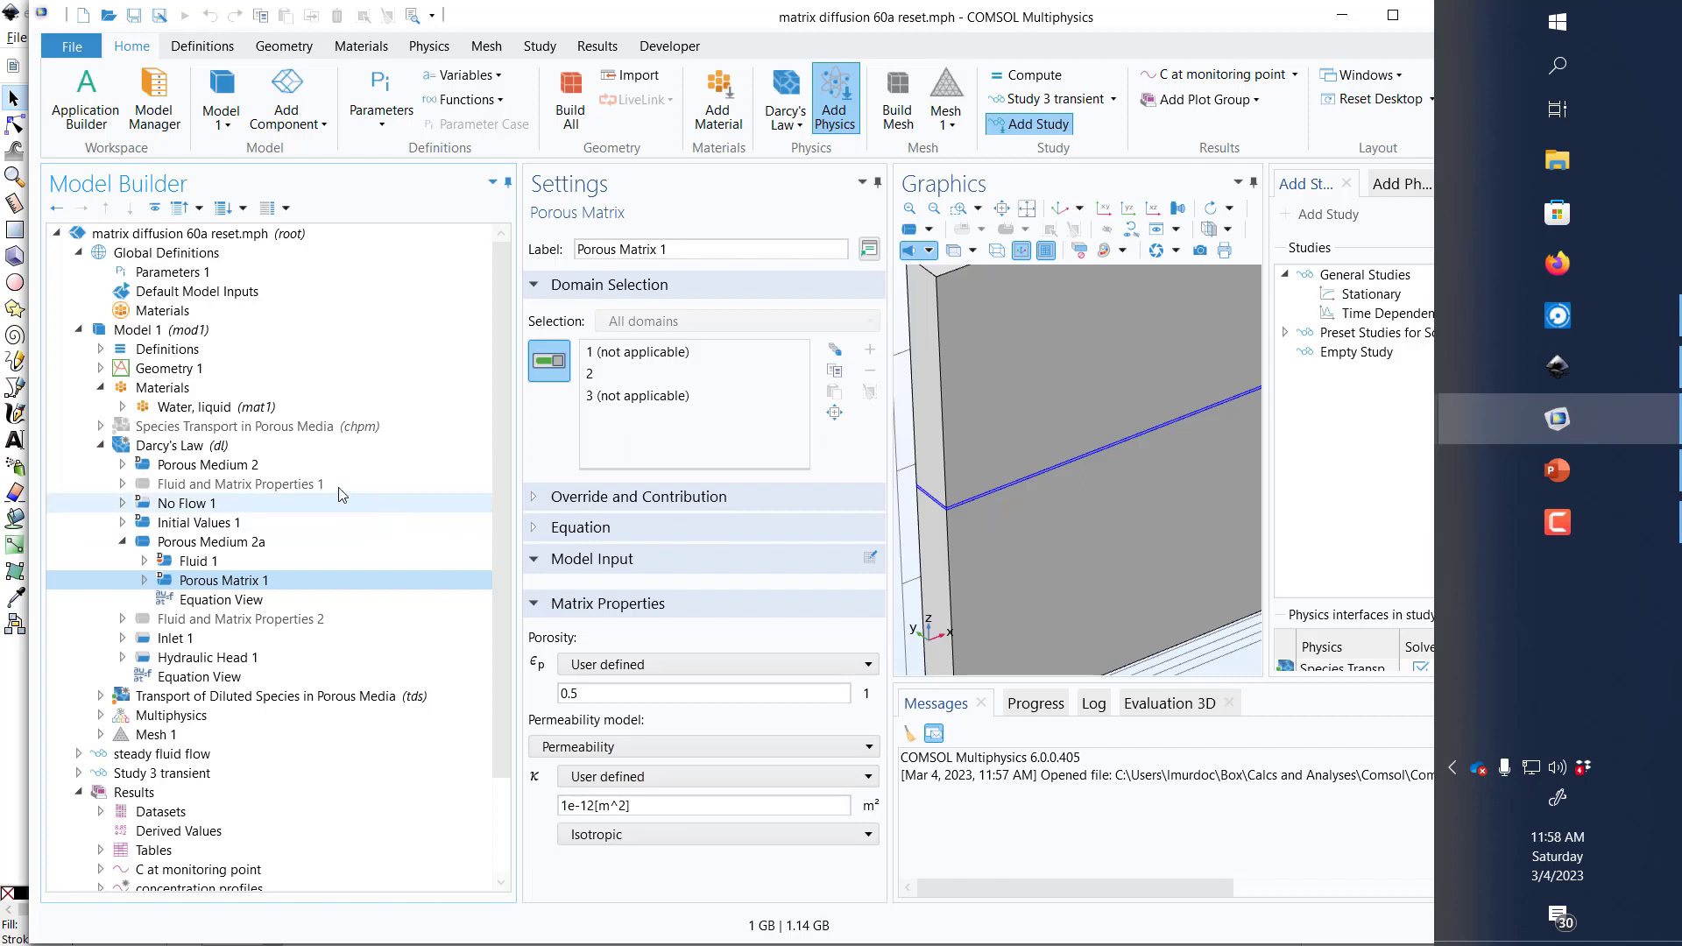
Step: Inspect the porous matrix properties of Porous Medium 2 and the porosity definition in the global Parameters 1 node
{"action": "left_click", "coordinate": [294, 470]}
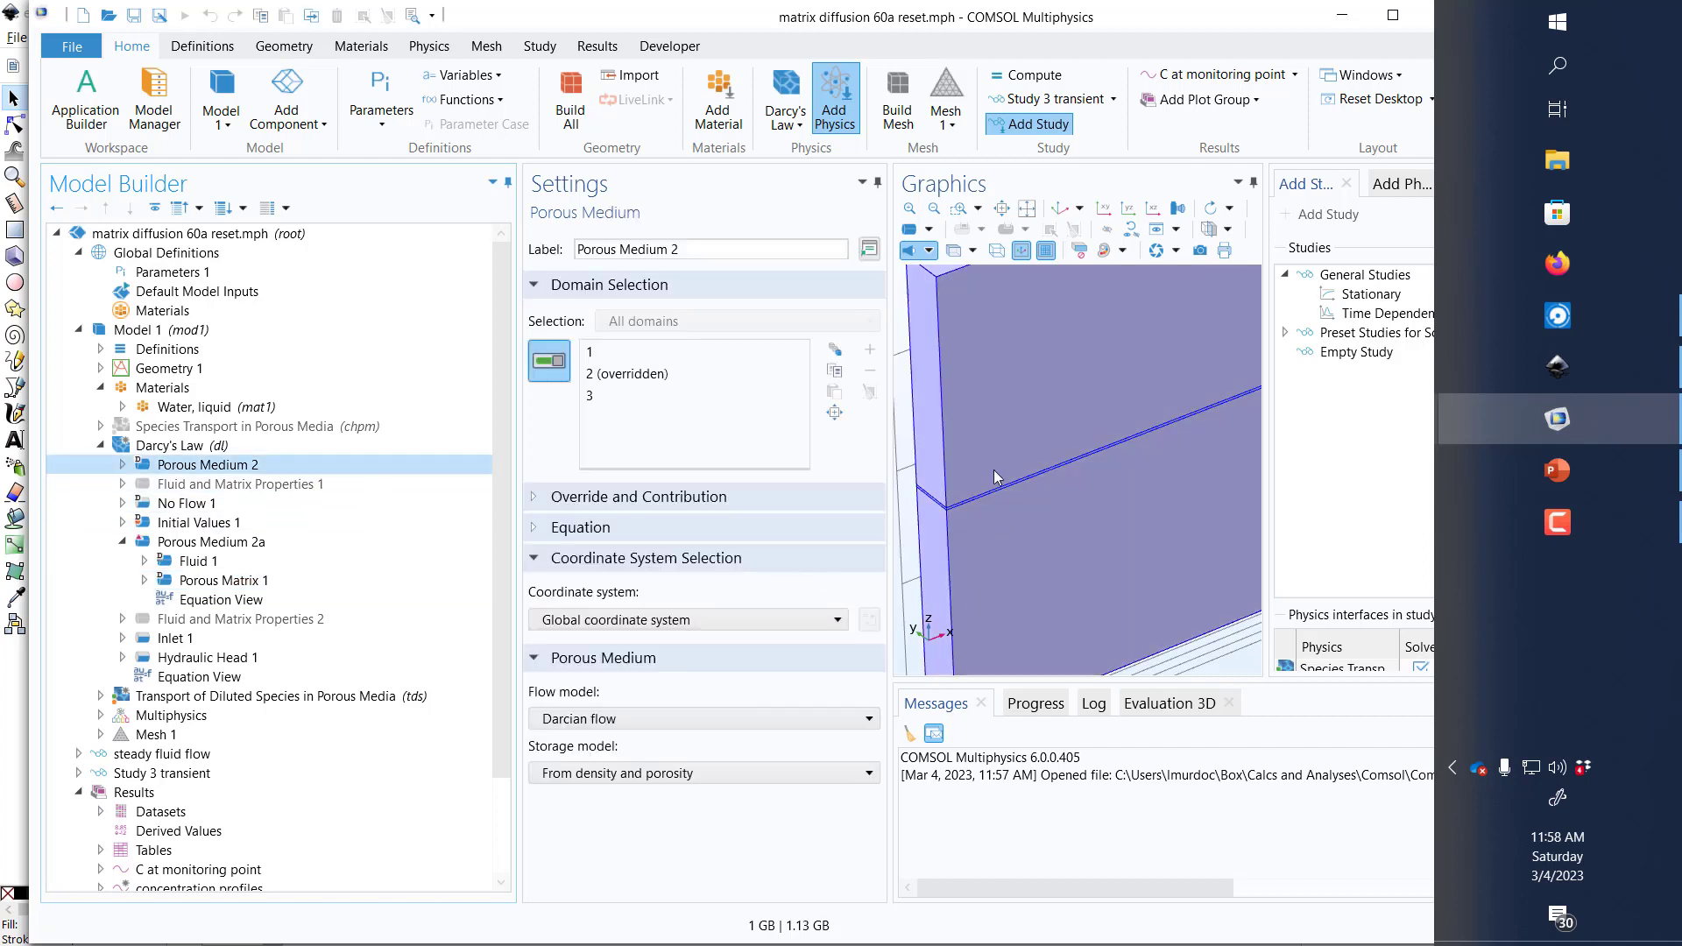
{"action": "left_click", "coordinate": [121, 465]}
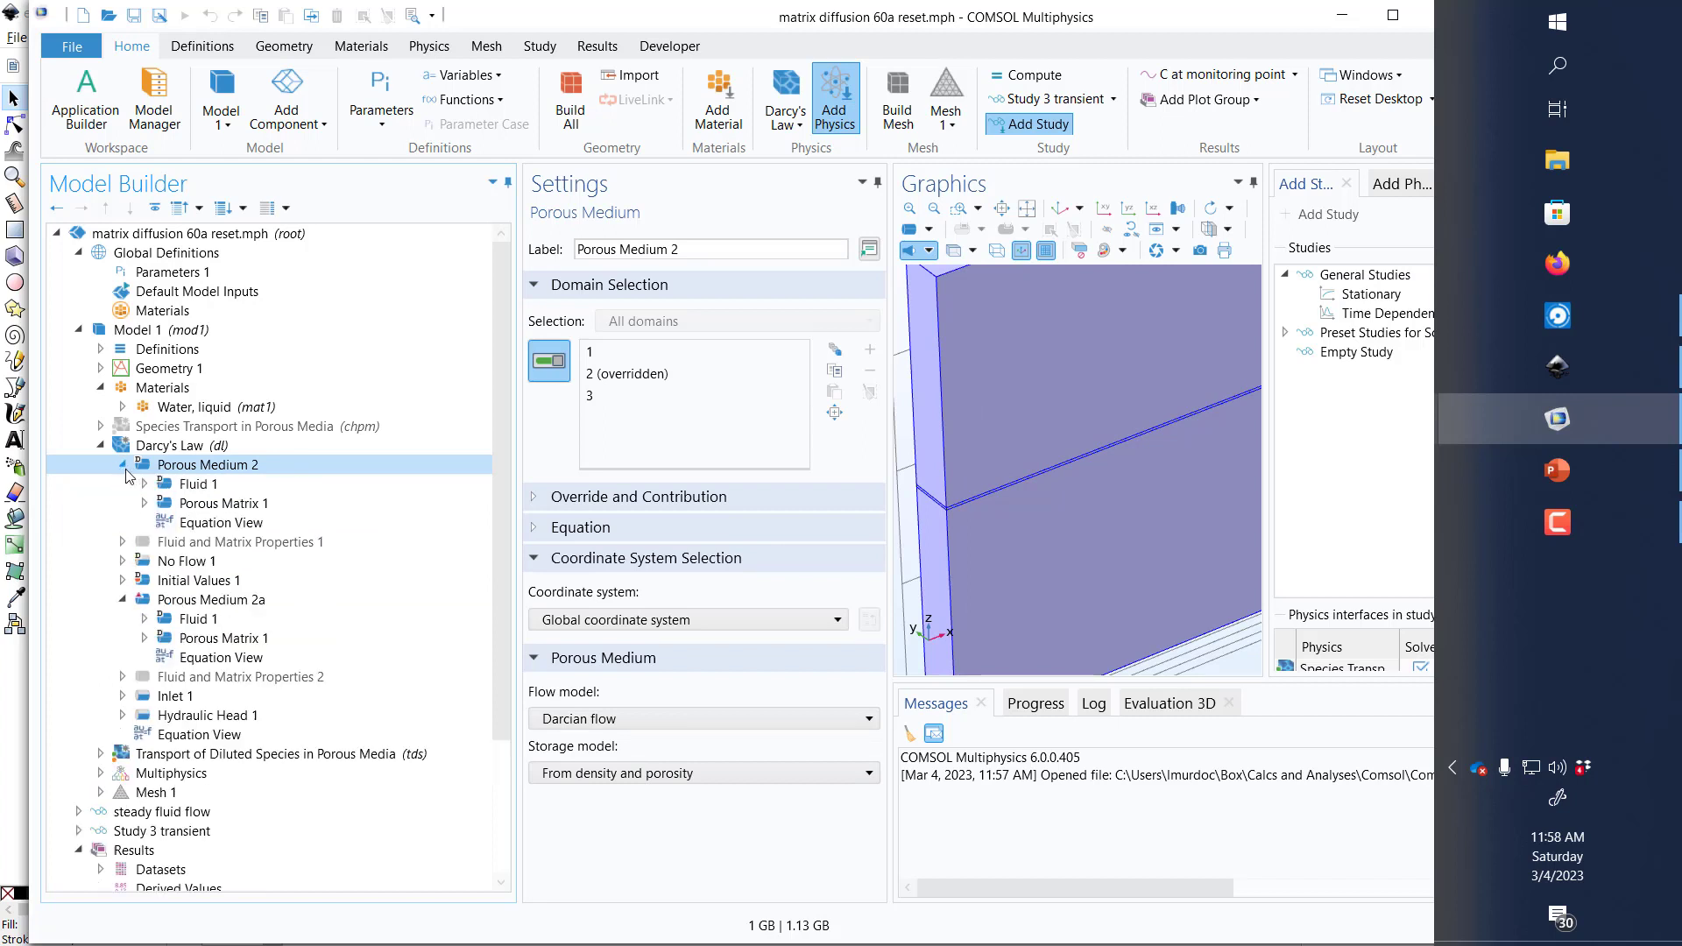
{"action": "left_click", "coordinate": [181, 503]}
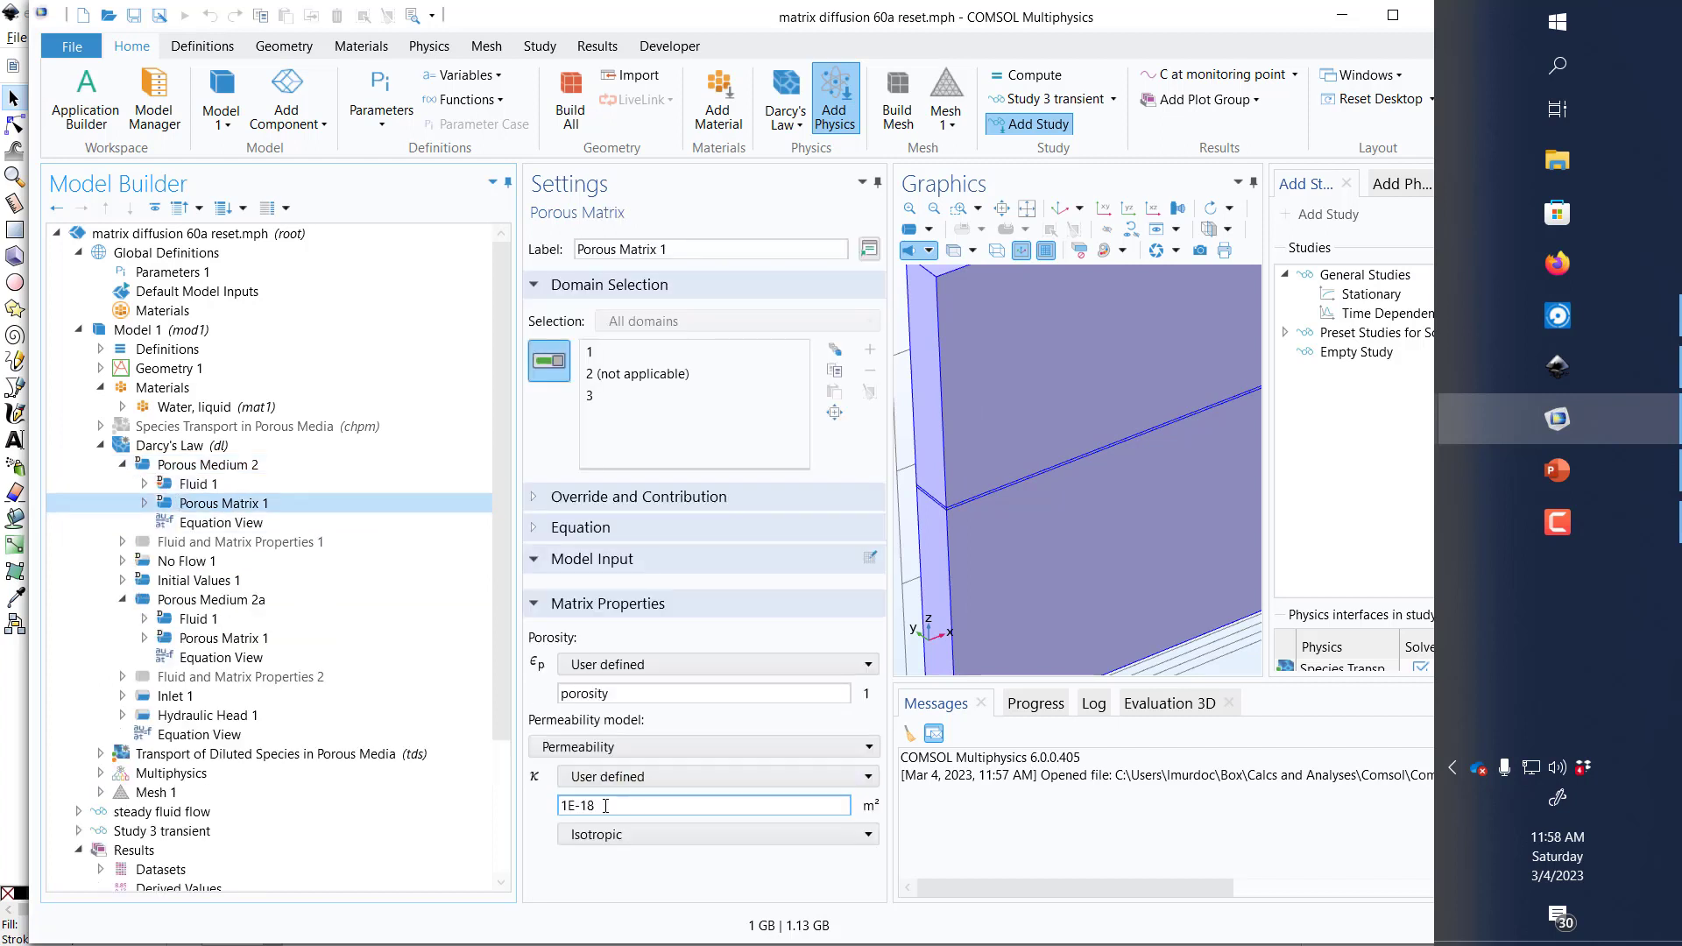
{"action": "left_click", "coordinate": [177, 273]}
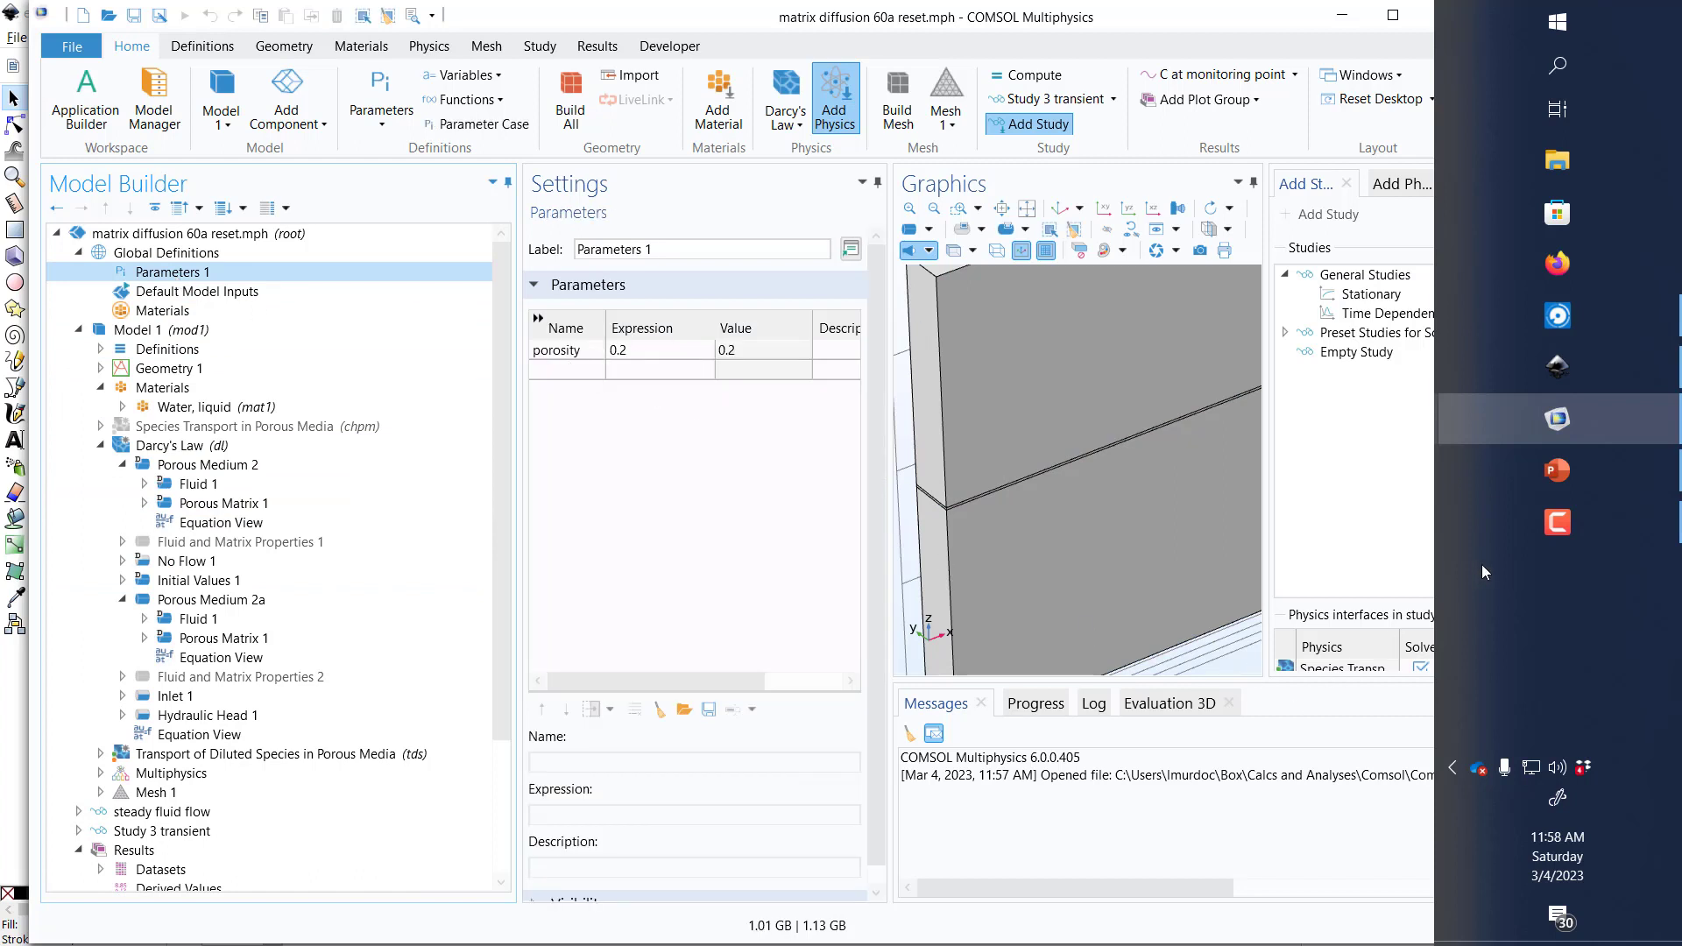
Step: Review the PowerPoint slide on defining parameters in different subdomains and switch to the COMSOL model matrix diffusion 60b reset.mph
{"action": "mouse_move", "coordinate": [1518, 419]}
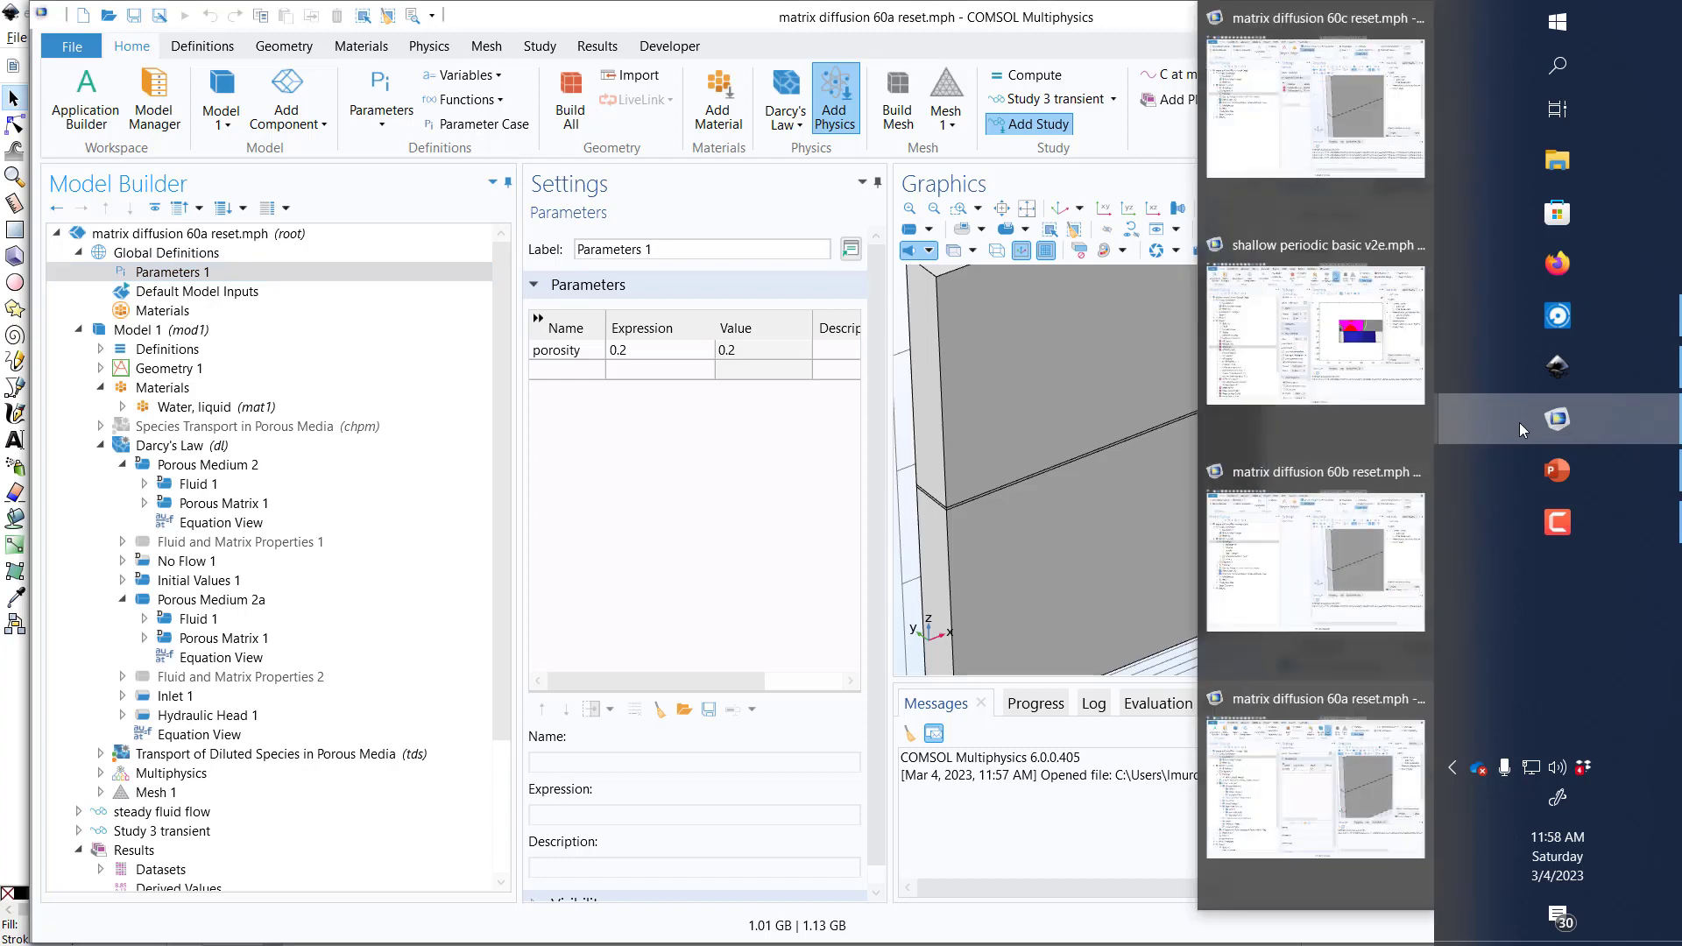
{"action": "left_click", "coordinate": [1547, 476]}
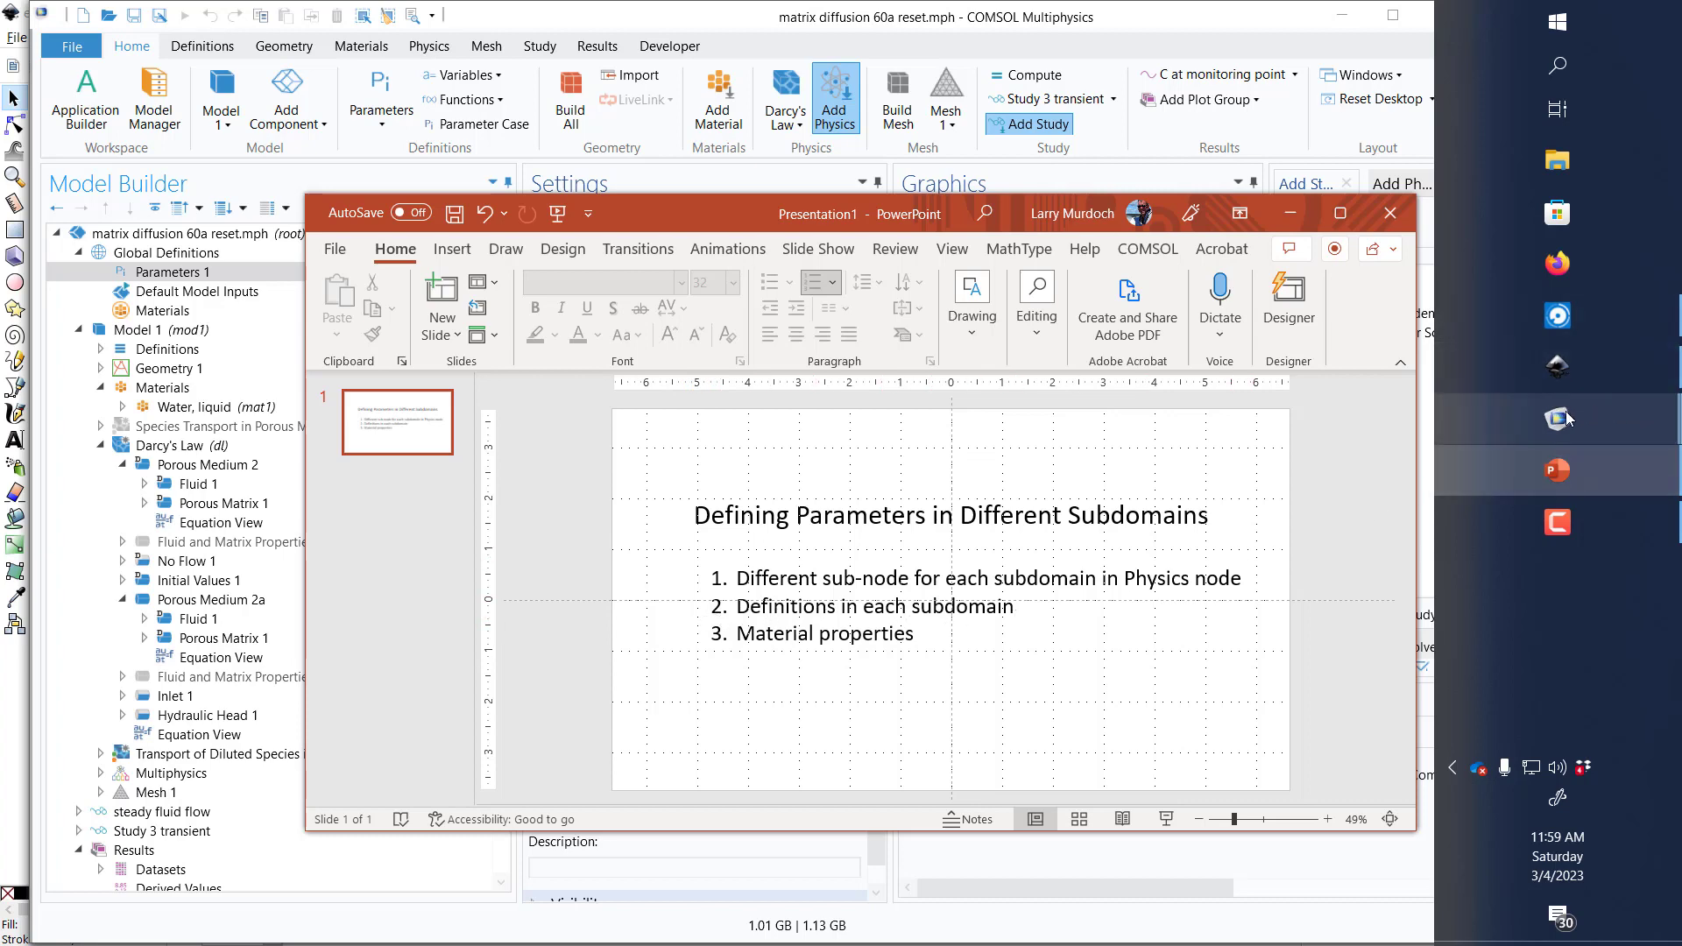
{"action": "mouse_move", "coordinate": [1566, 418]}
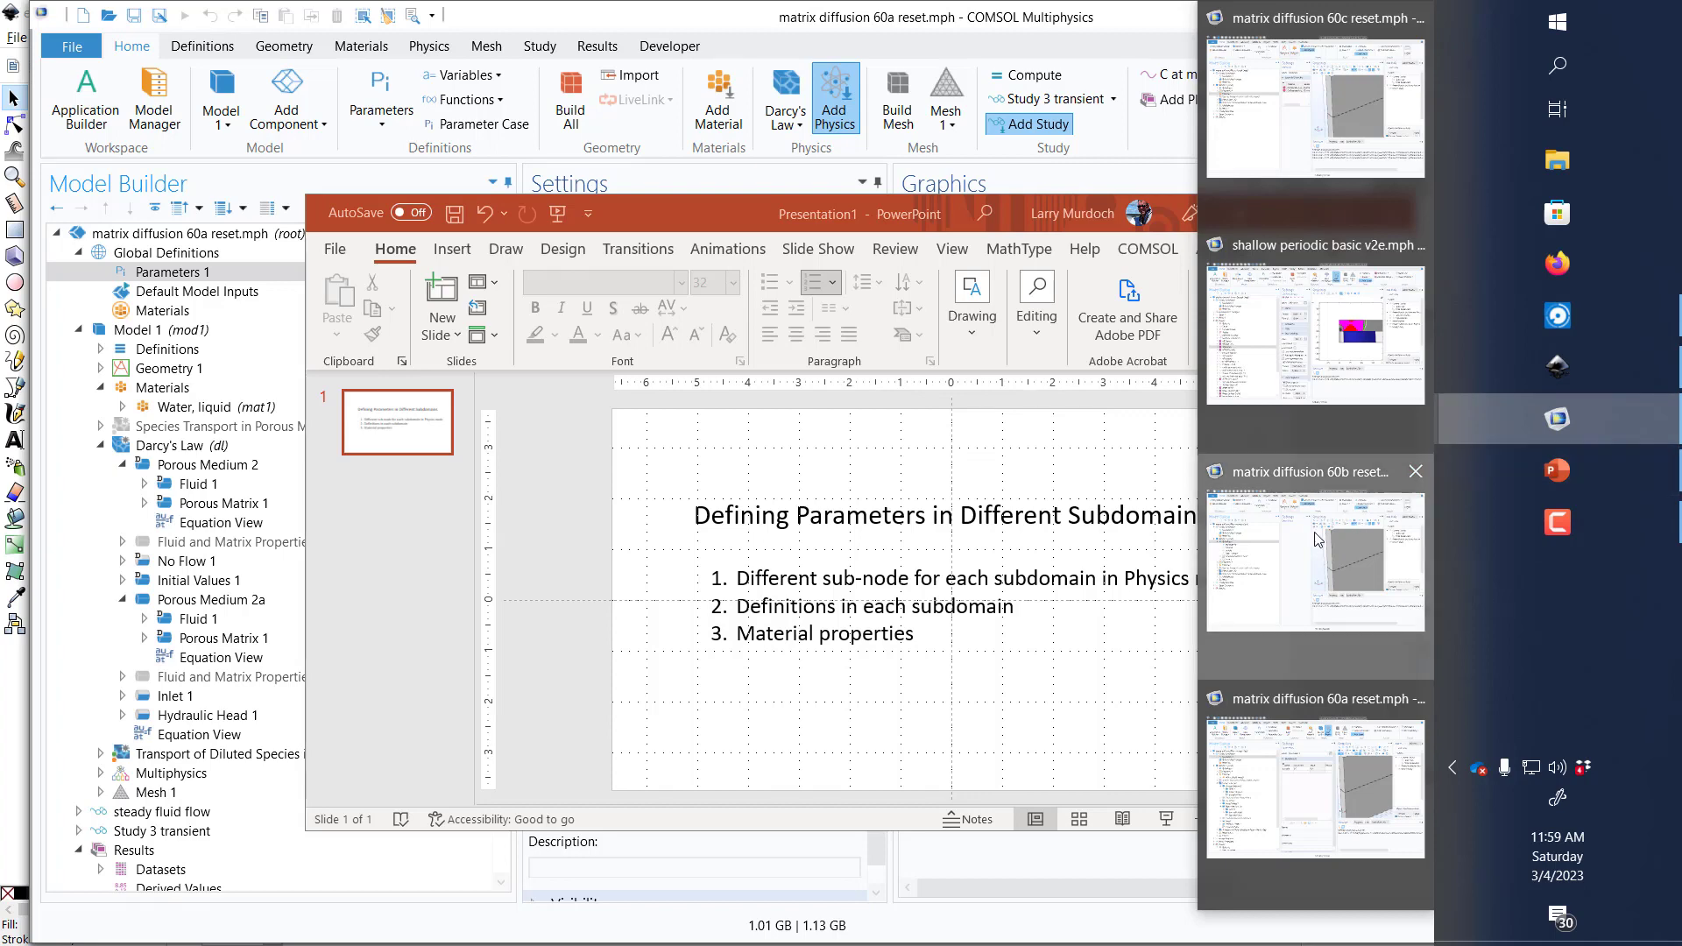
{"action": "left_click", "coordinate": [1231, 525]}
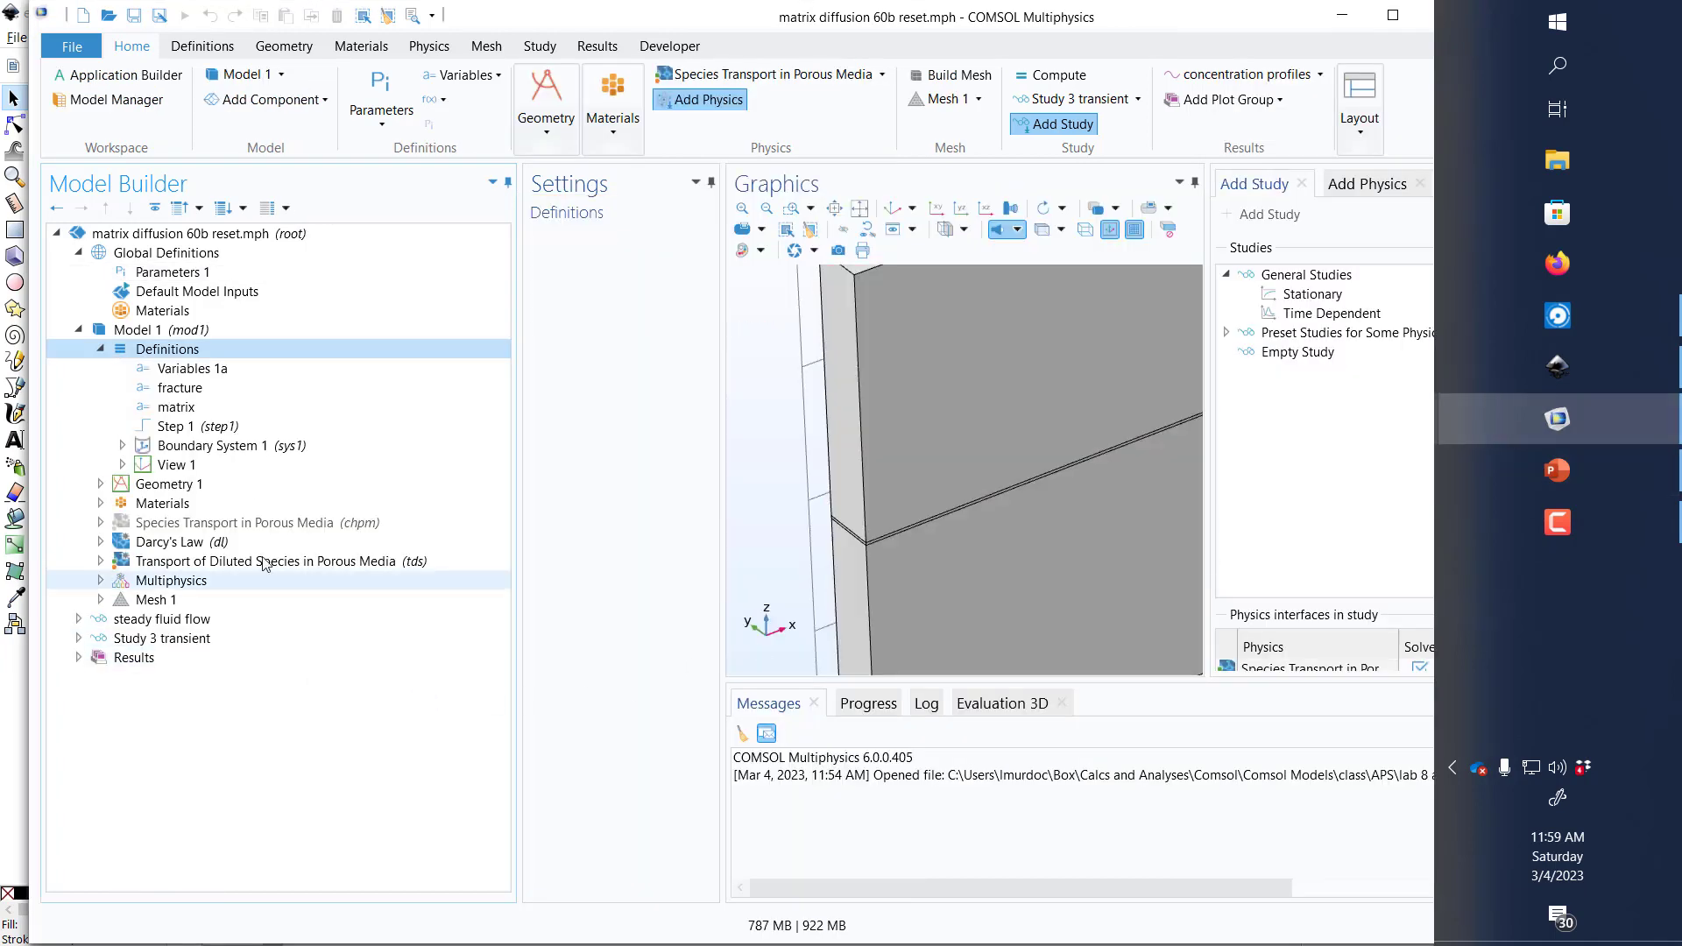
Step: Examine the variable definitions of Model 1, comparing the domains and the porosity and k expressions of fracture and matrix
{"action": "left_click", "coordinate": [180, 370]}
{"action": "left_click", "coordinate": [176, 391]}
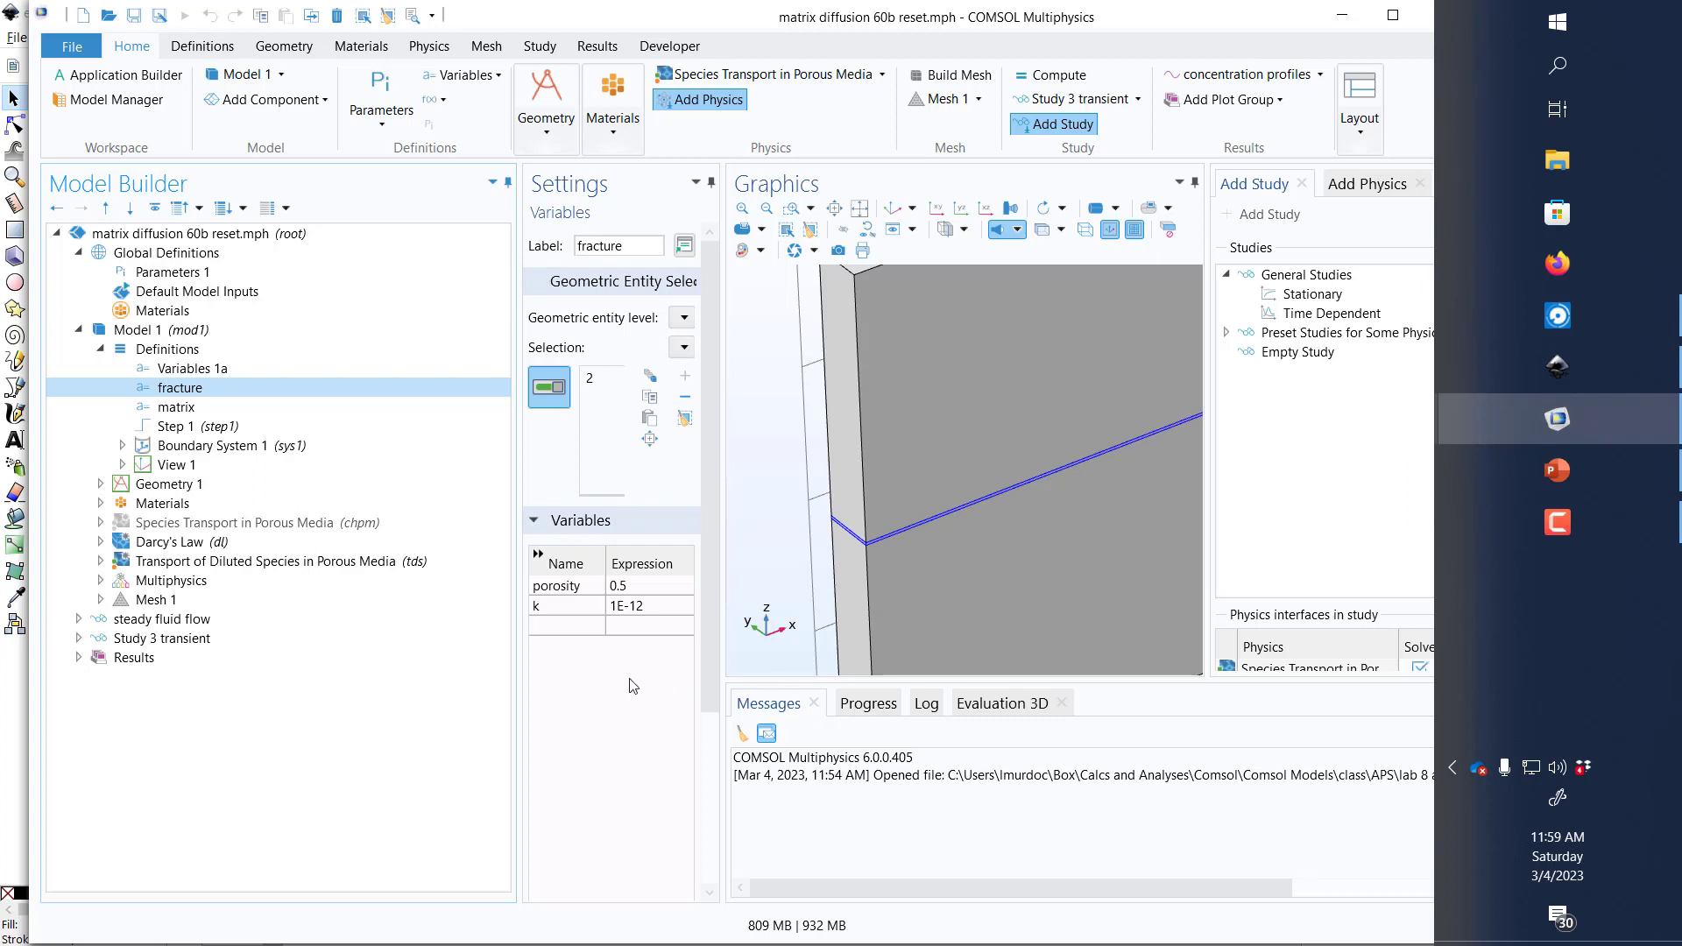
{"action": "left_click", "coordinate": [176, 406]}
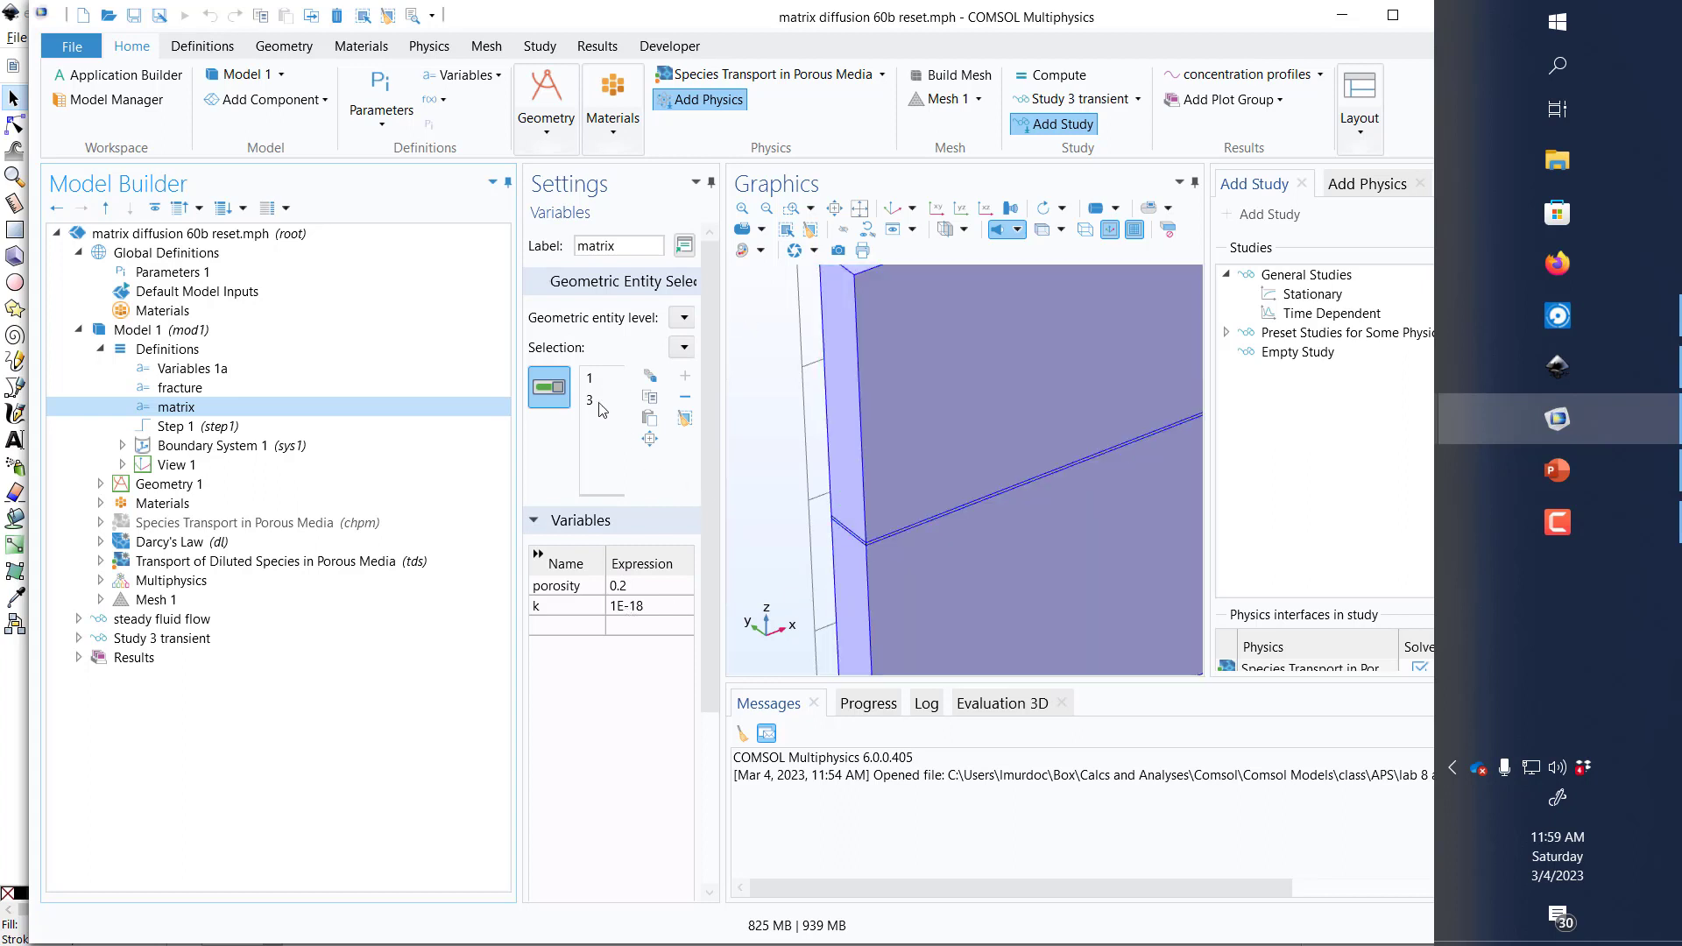
Step: Examine how Porous Medium 2 under Darcy's Law defines its fluid properties and its porous matrix porosity and permeability
{"action": "left_click", "coordinate": [122, 542]}
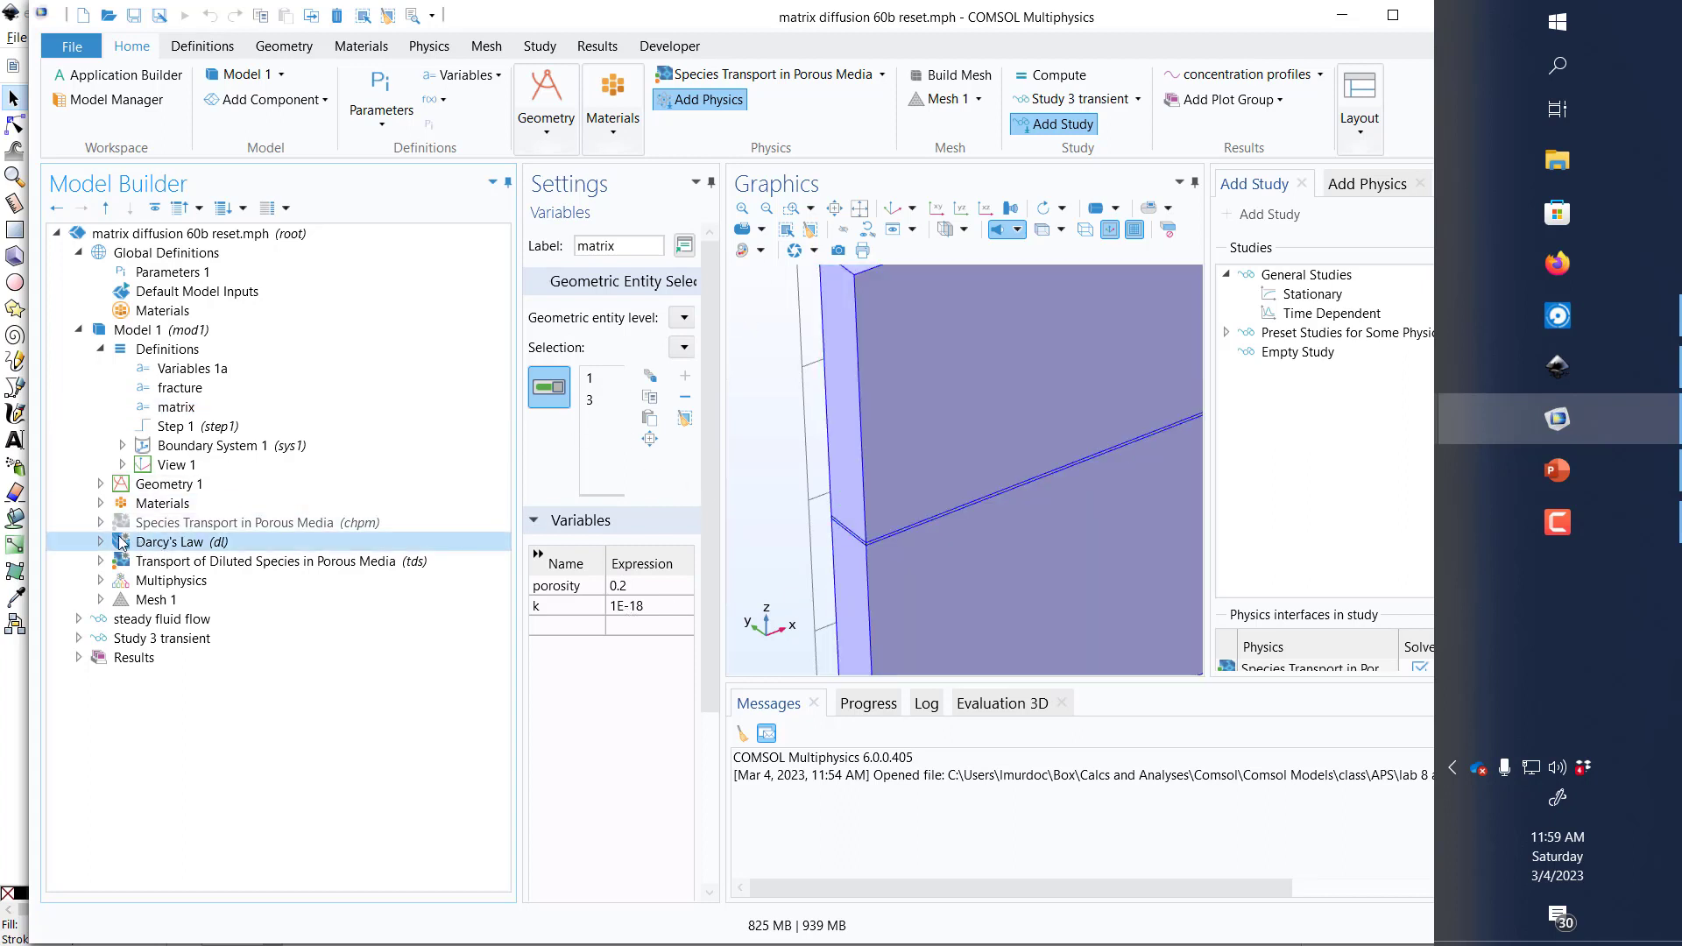
{"action": "left_click", "coordinate": [99, 543]}
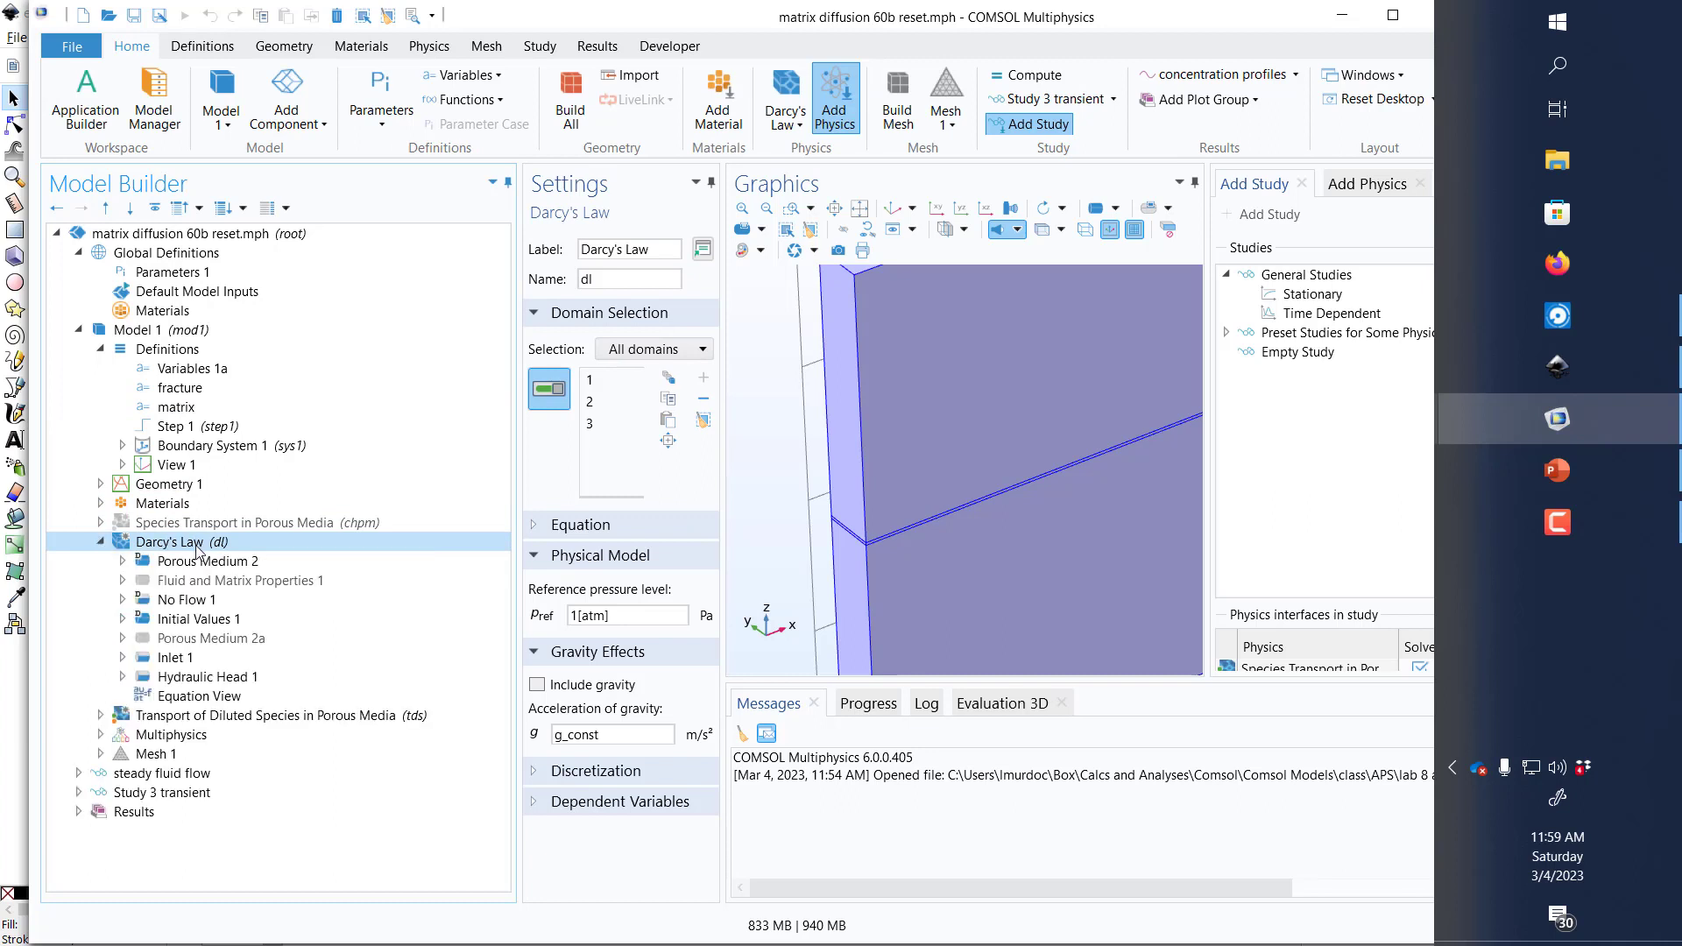
{"action": "left_click", "coordinate": [171, 561]}
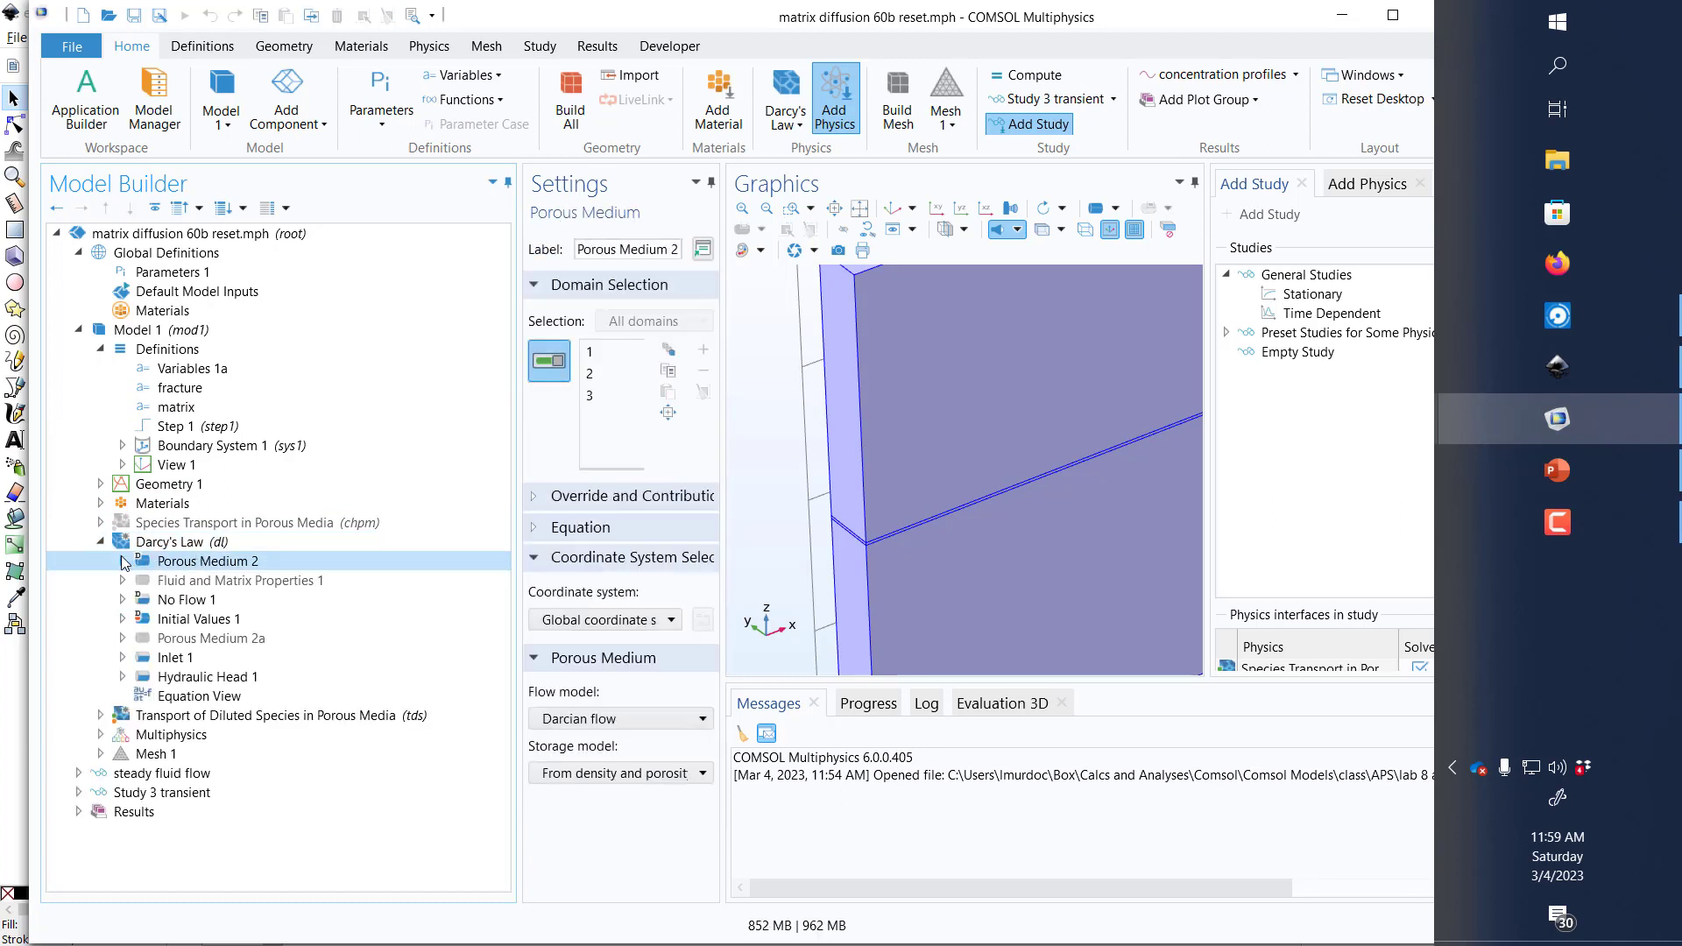
{"action": "left_click", "coordinate": [123, 561]}
{"action": "left_click", "coordinate": [198, 580]}
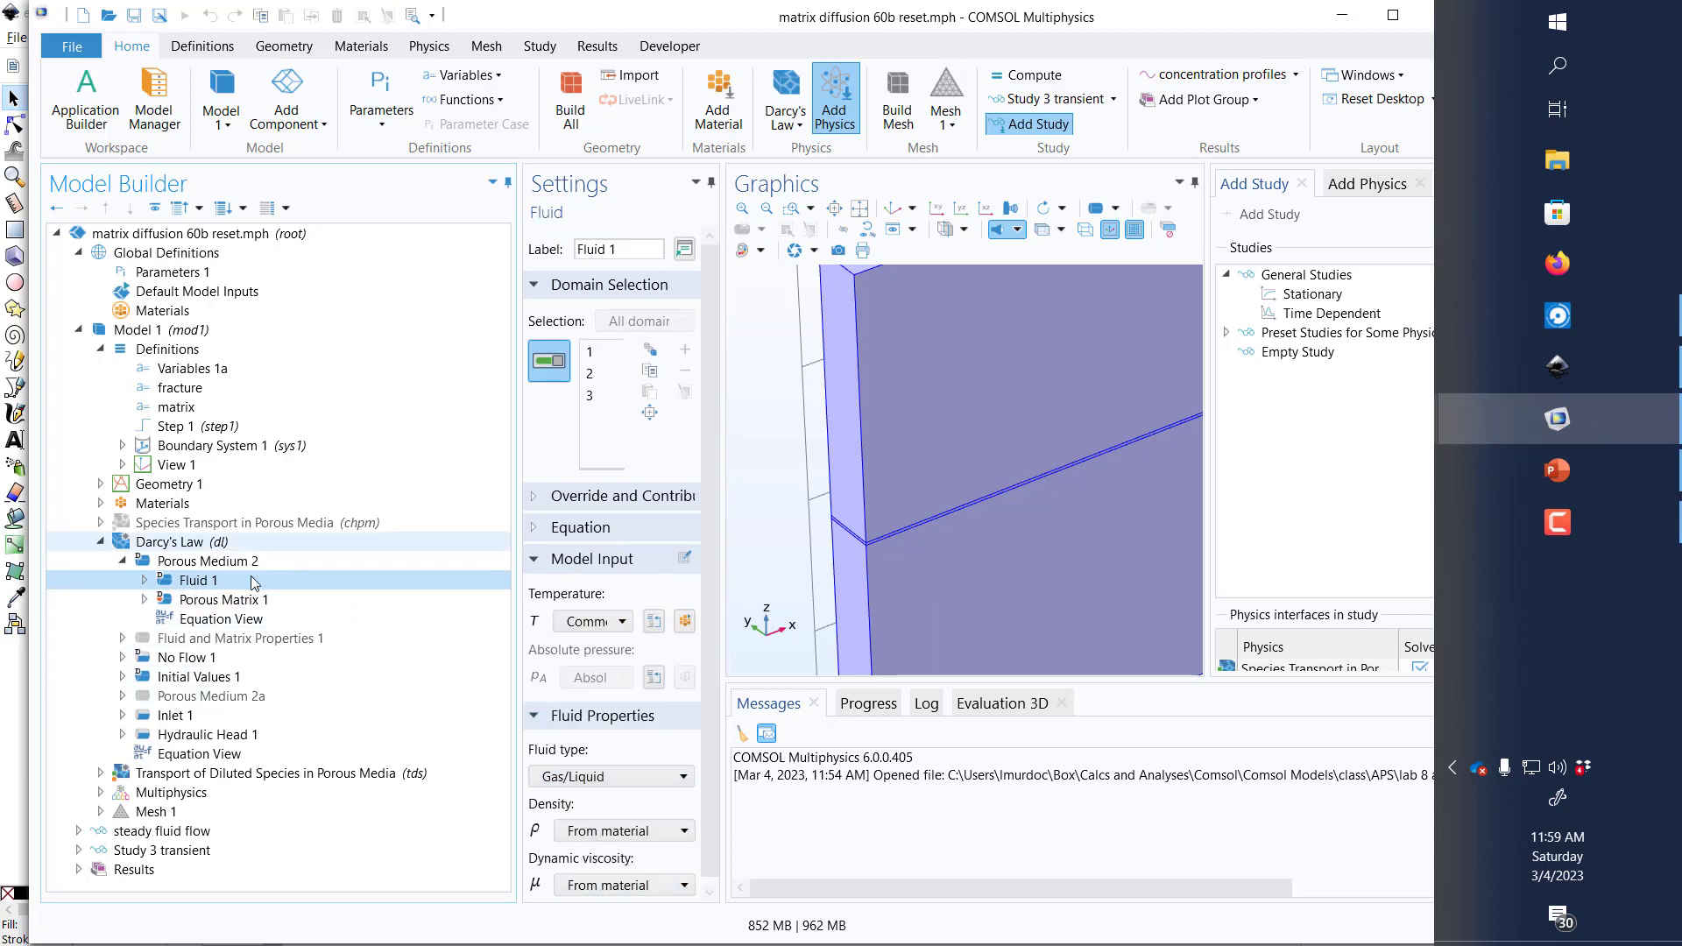
{"action": "left_click", "coordinate": [233, 601]}
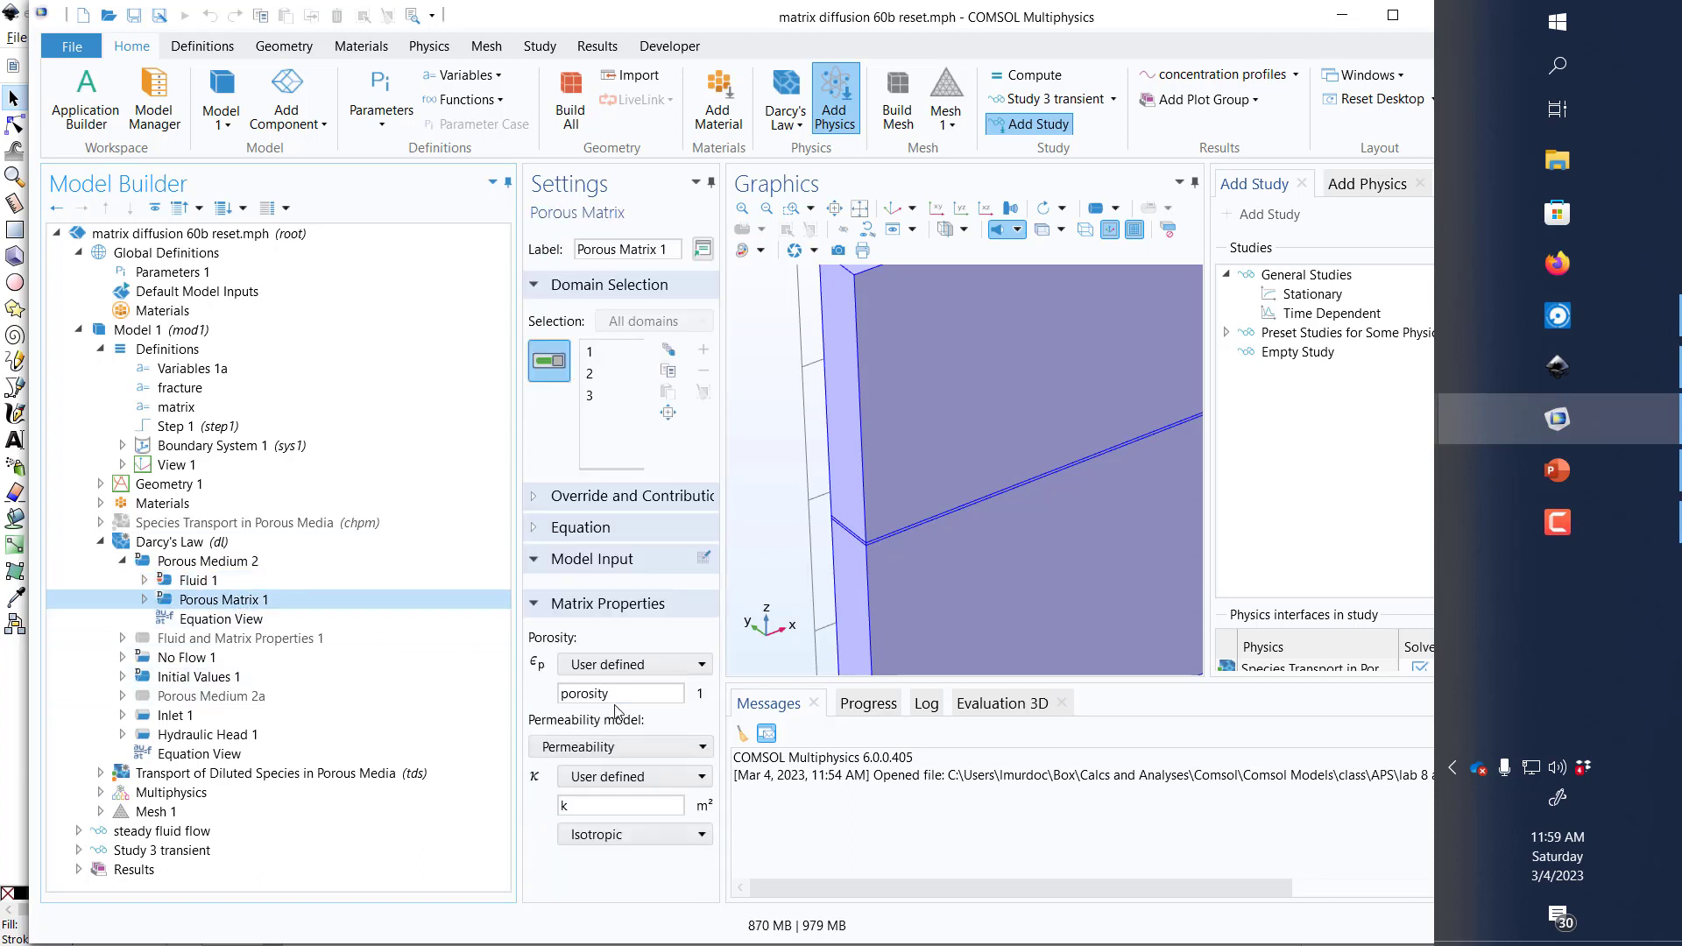
{"action": "left_click", "coordinate": [607, 697]}
{"action": "left_click", "coordinate": [579, 804]}
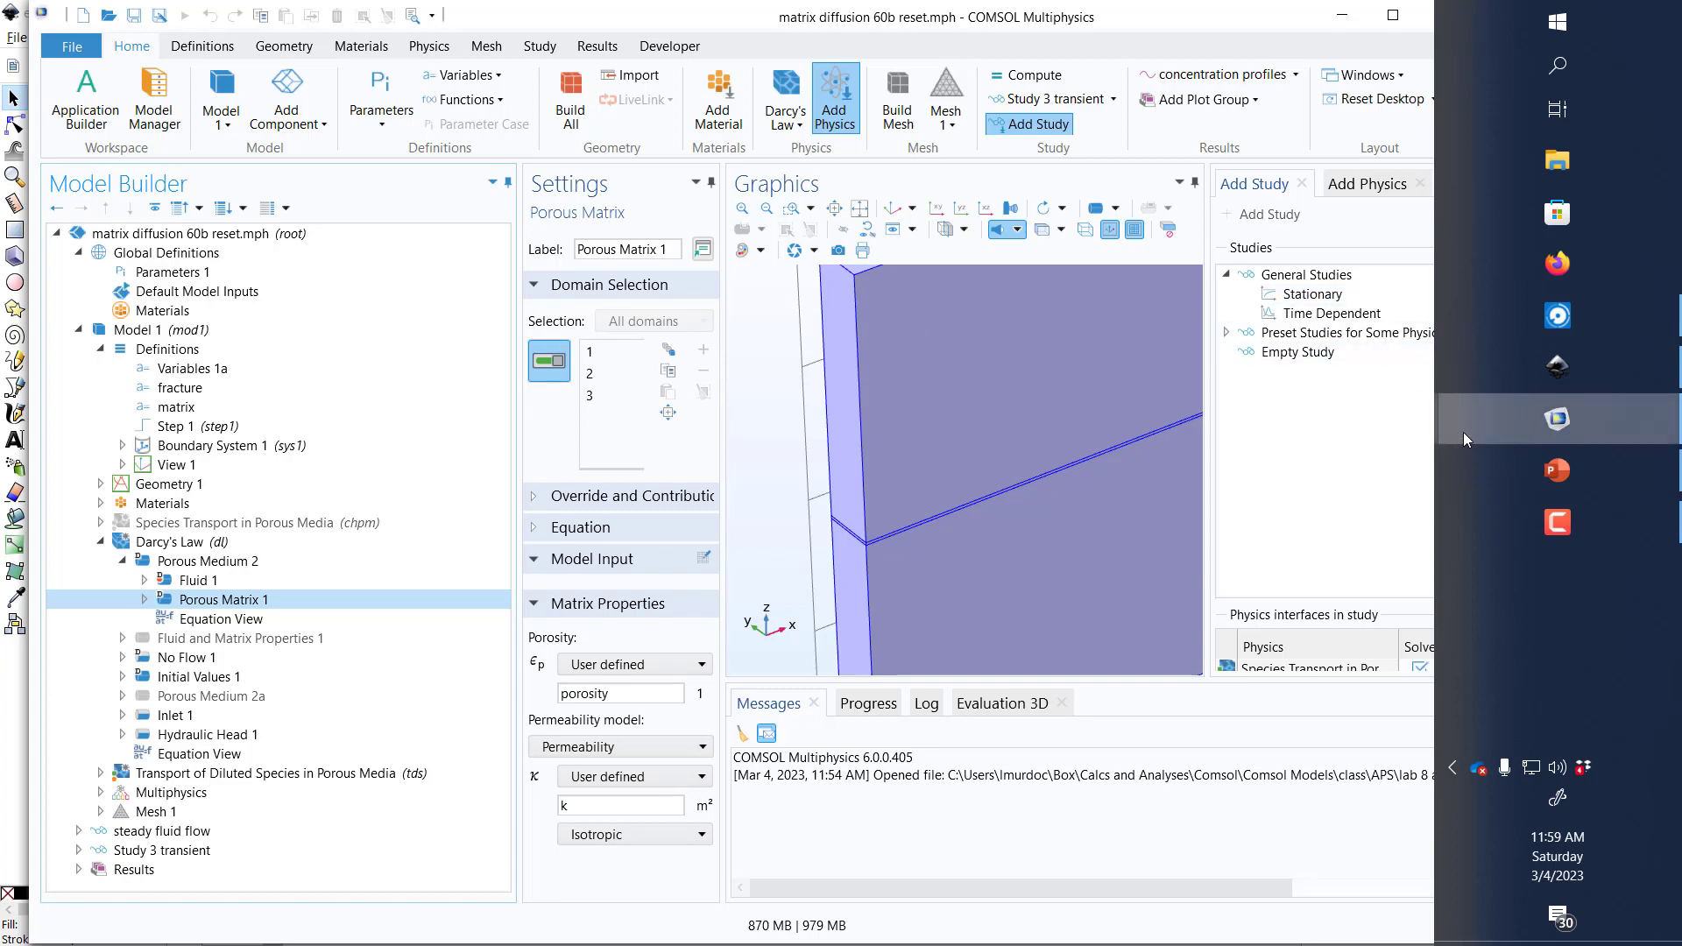
Step: Revisit the PowerPoint list of parameter definition methods and switch to the COMSOL model matrix diffusion 60c reset.mph
{"action": "left_click", "coordinate": [1524, 486]}
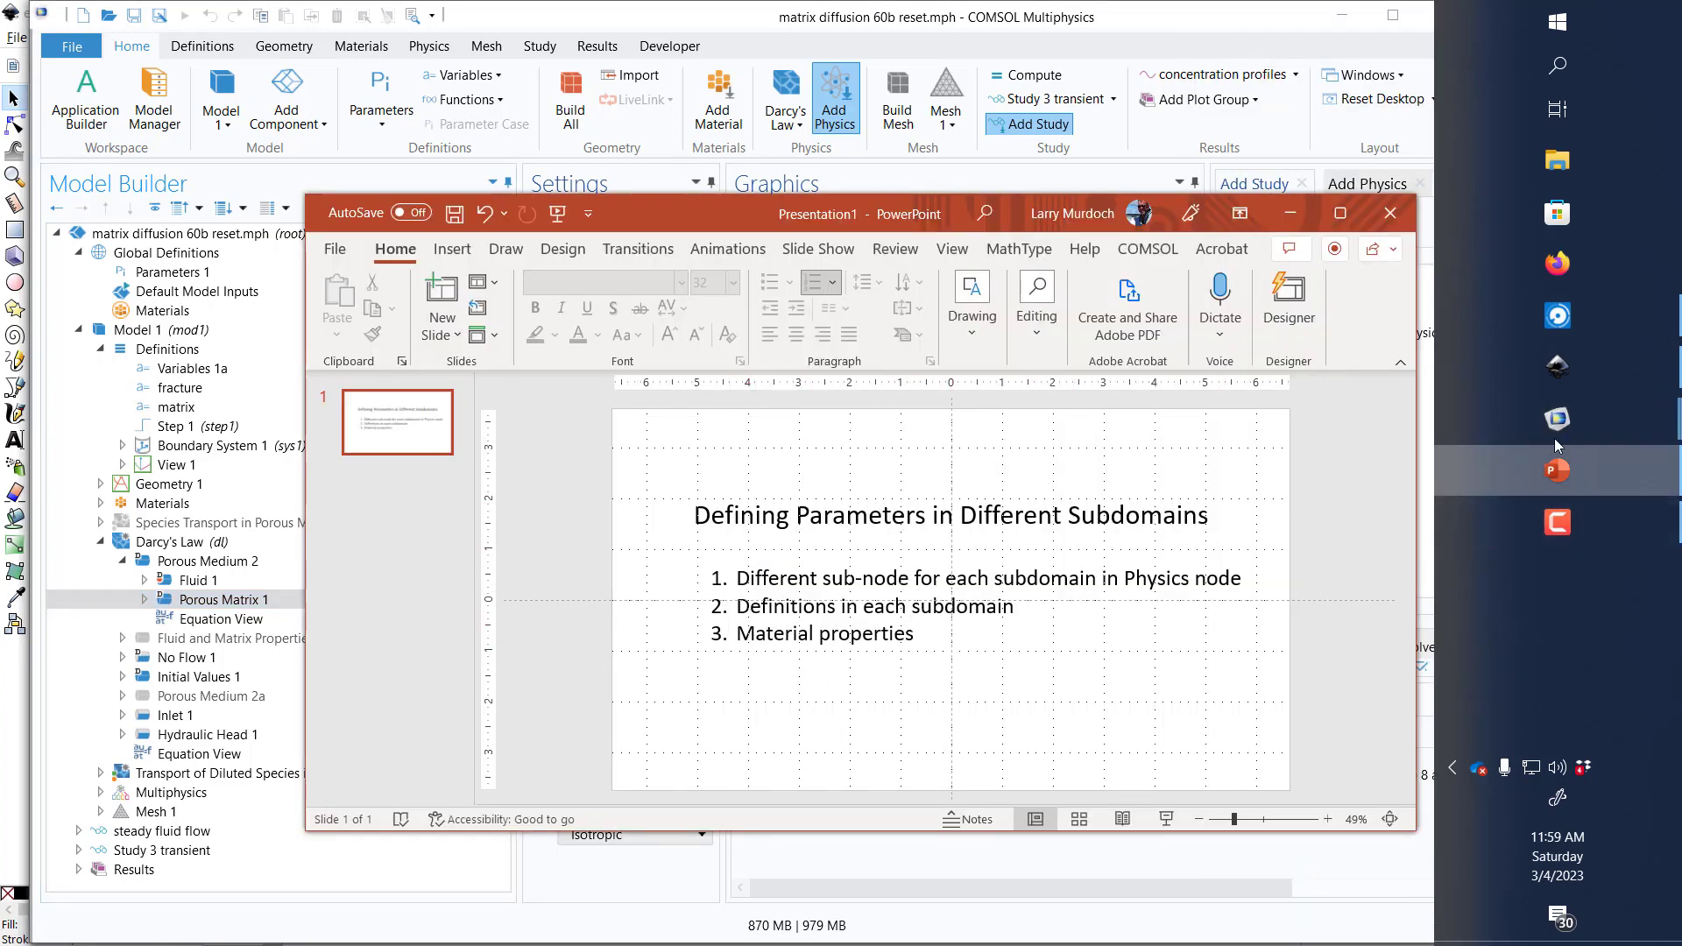
{"action": "mouse_move", "coordinate": [1533, 421]}
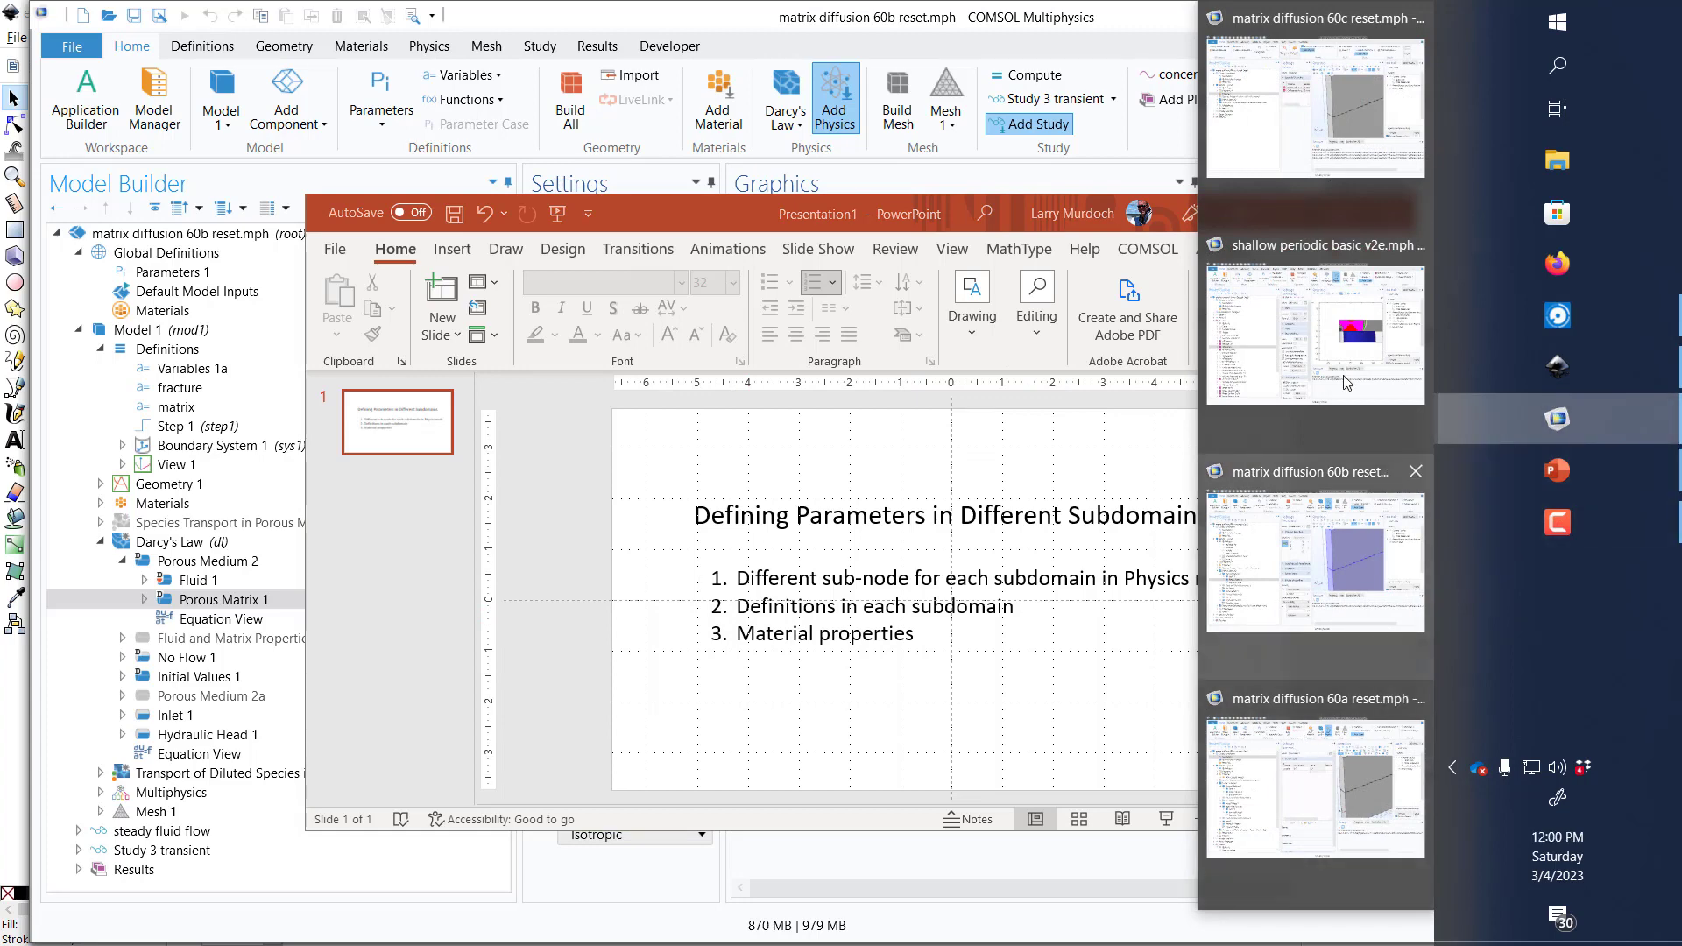
{"action": "left_click", "coordinate": [1344, 342]}
{"action": "left_click", "coordinate": [1322, 165]}
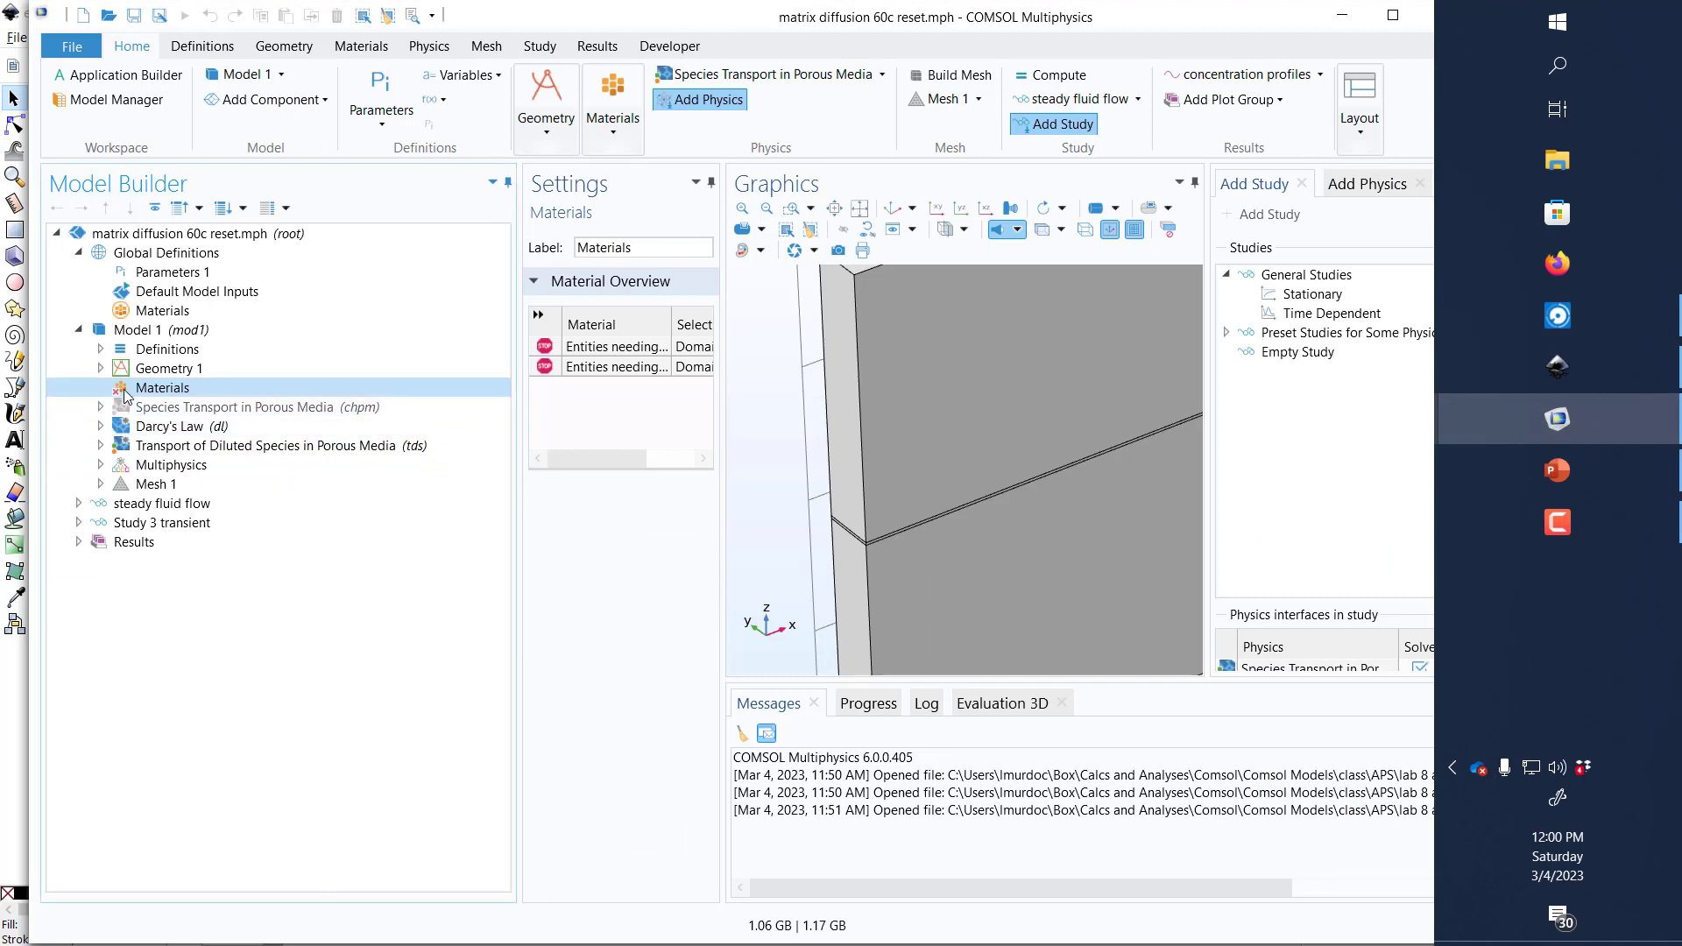
Step: Add a blank material to the Materials node of Model 1 and label it fracture
{"action": "left_click_drag", "start_coordinate": [519, 519], "coordinate": [566, 519]}
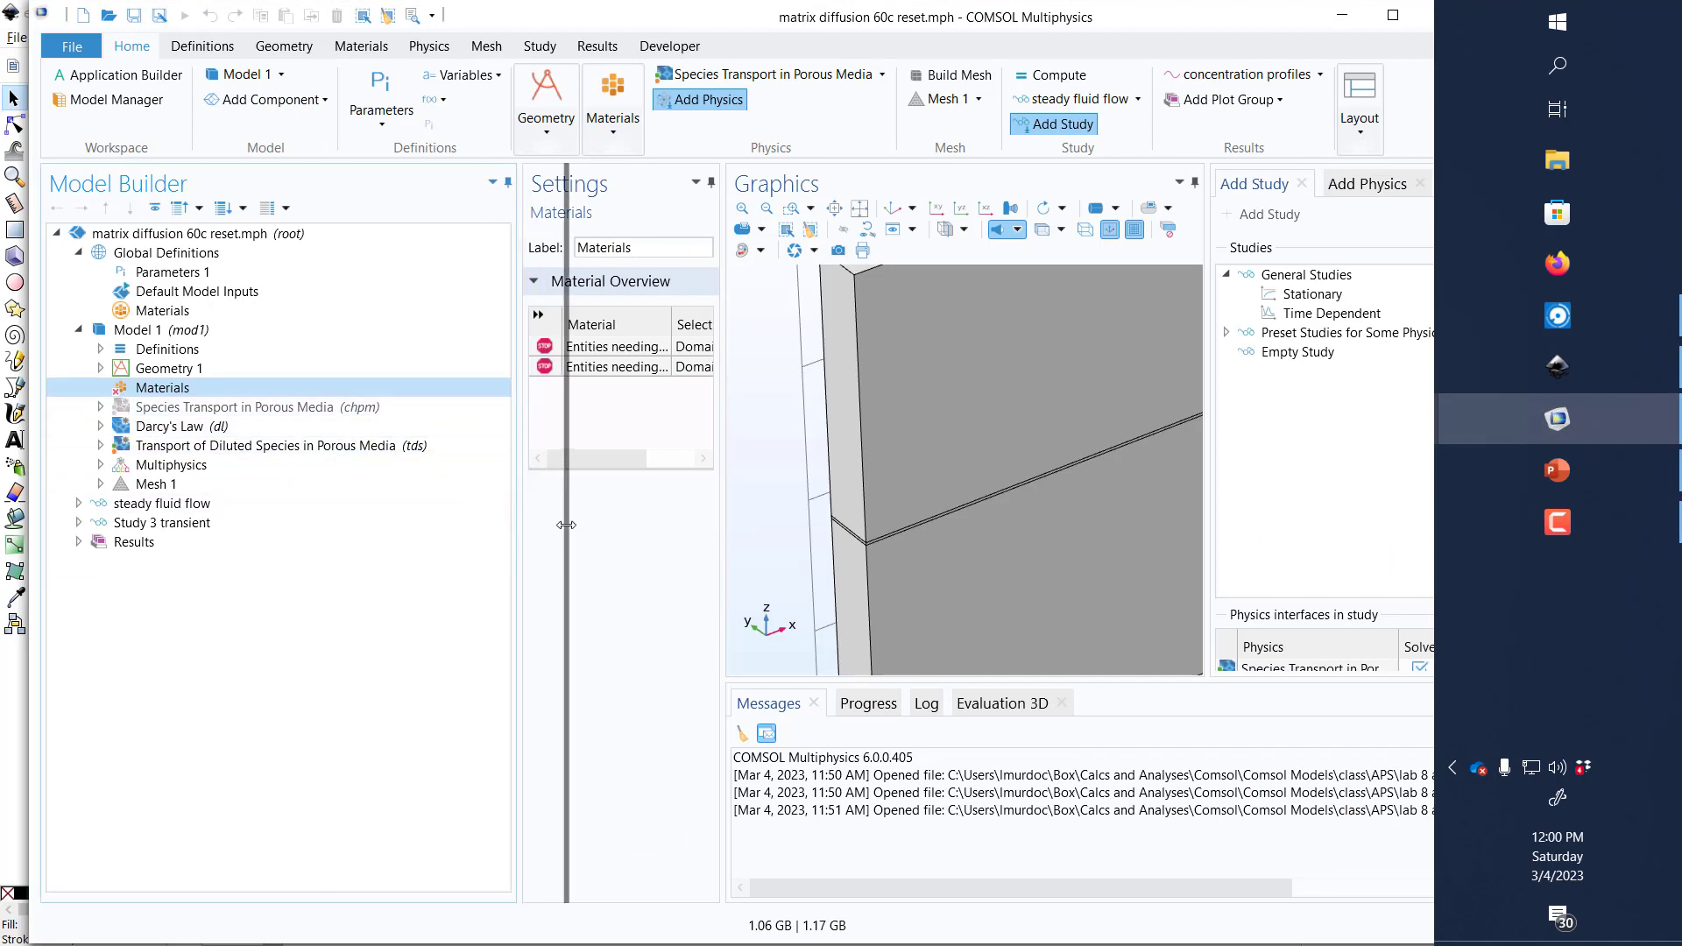
{"action": "right_click", "coordinate": [173, 391]}
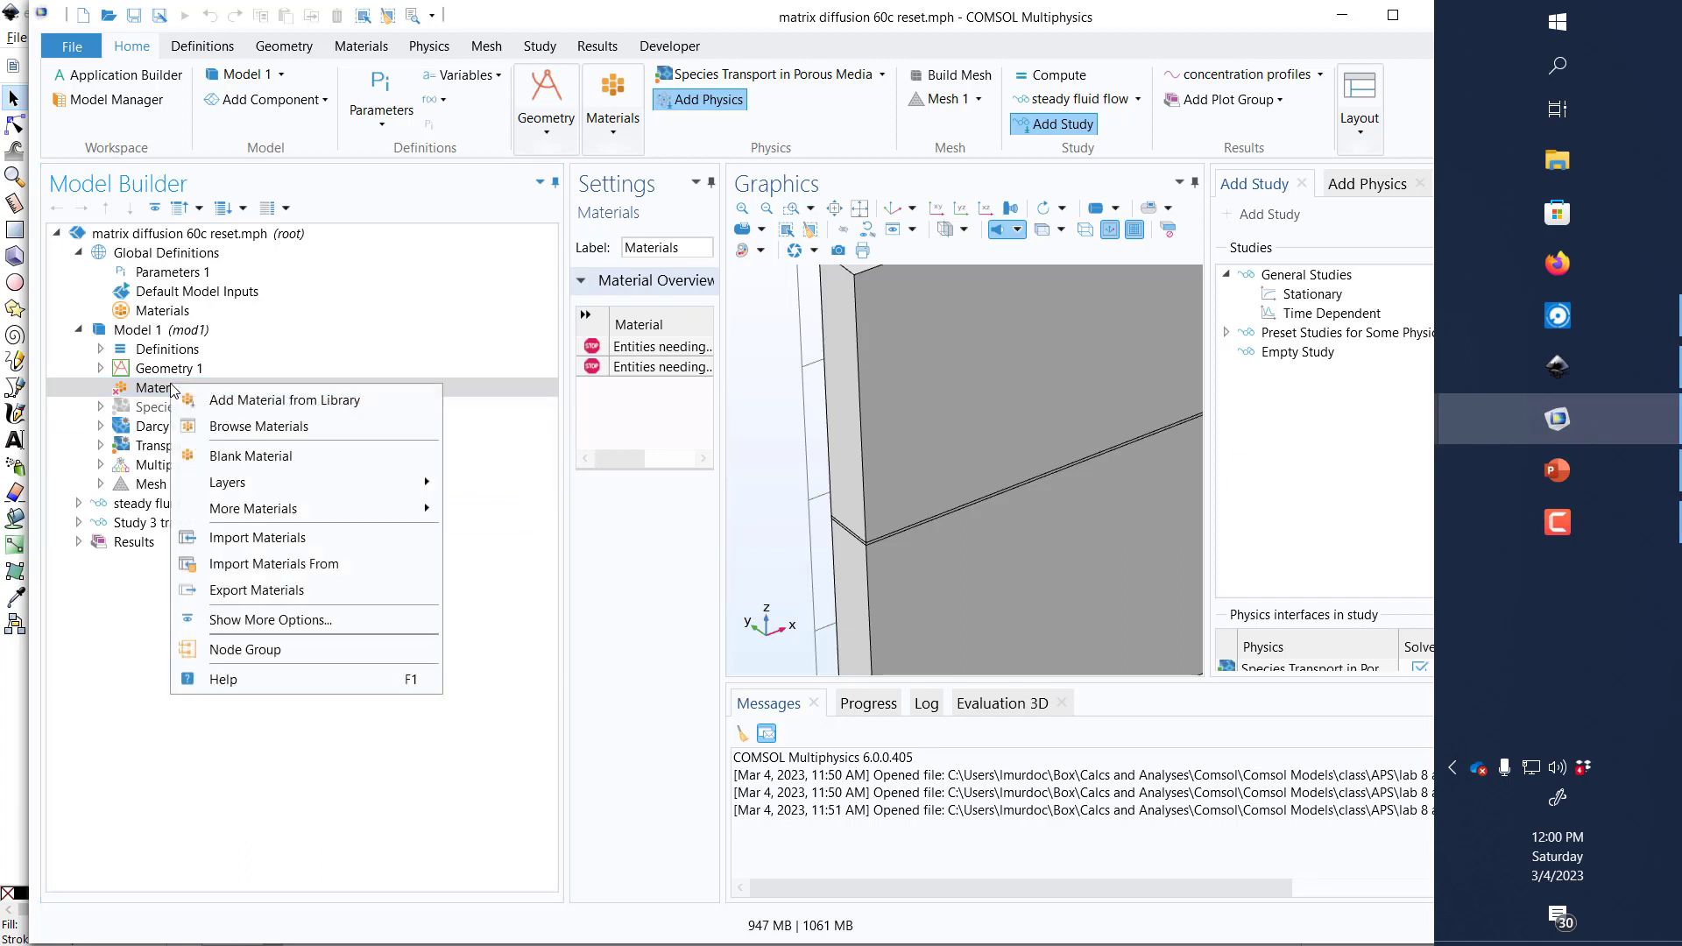
{"action": "left_click", "coordinate": [420, 455]}
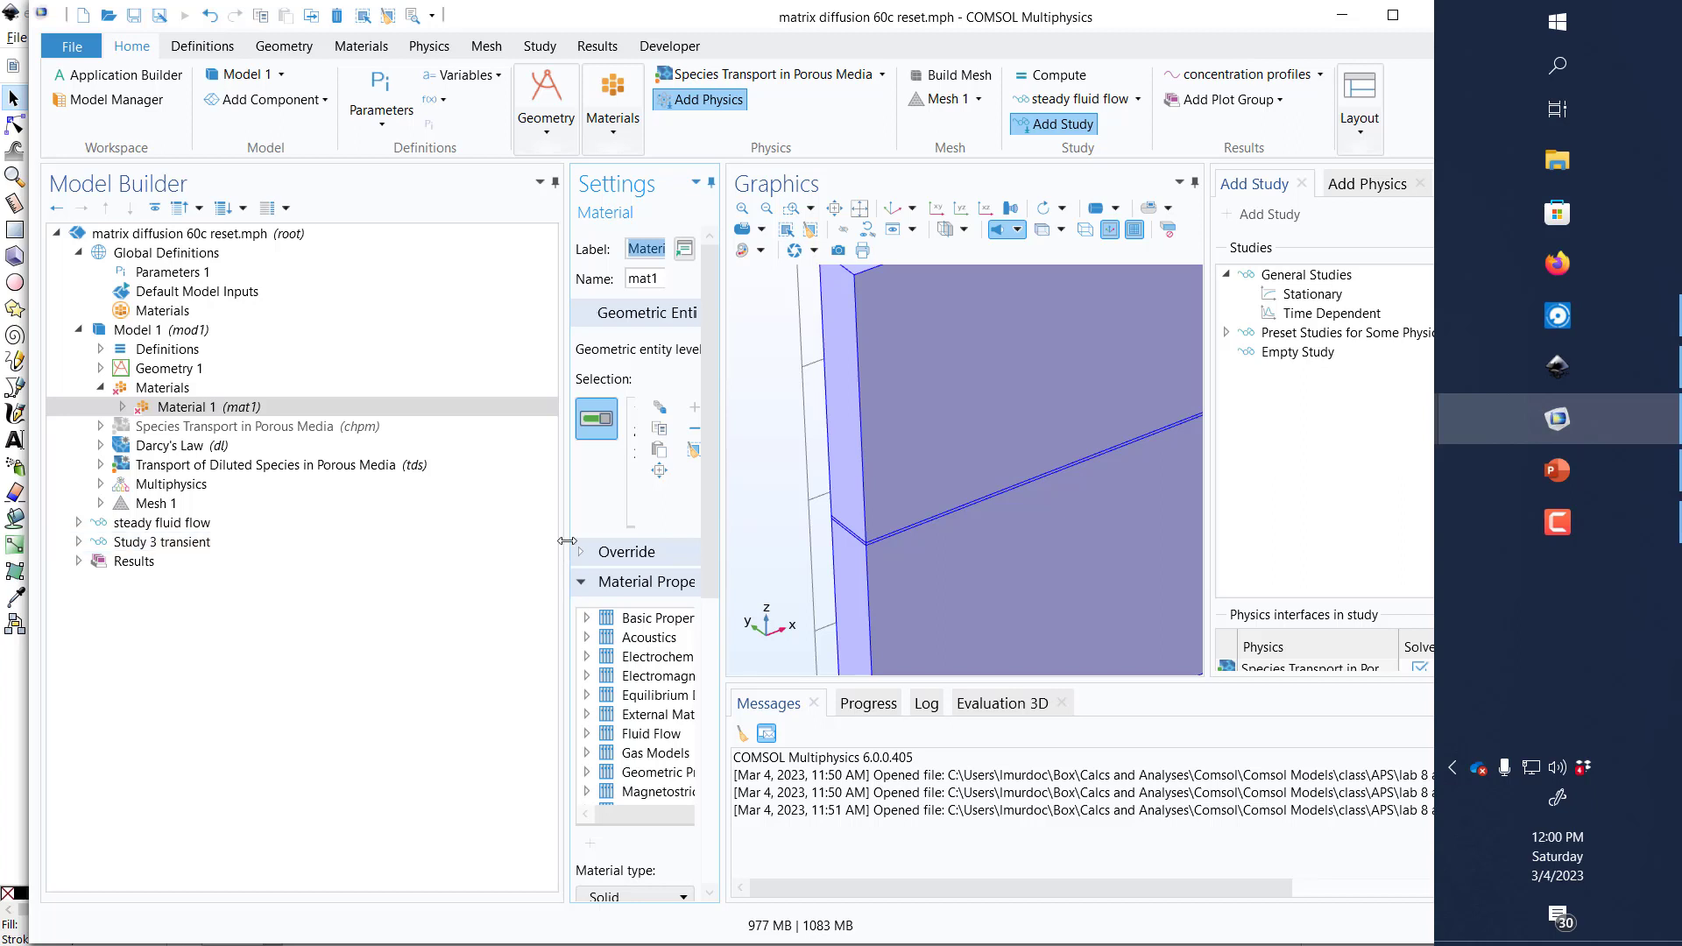
{"action": "left_click_drag", "start_coordinate": [565, 541], "coordinate": [473, 541]}
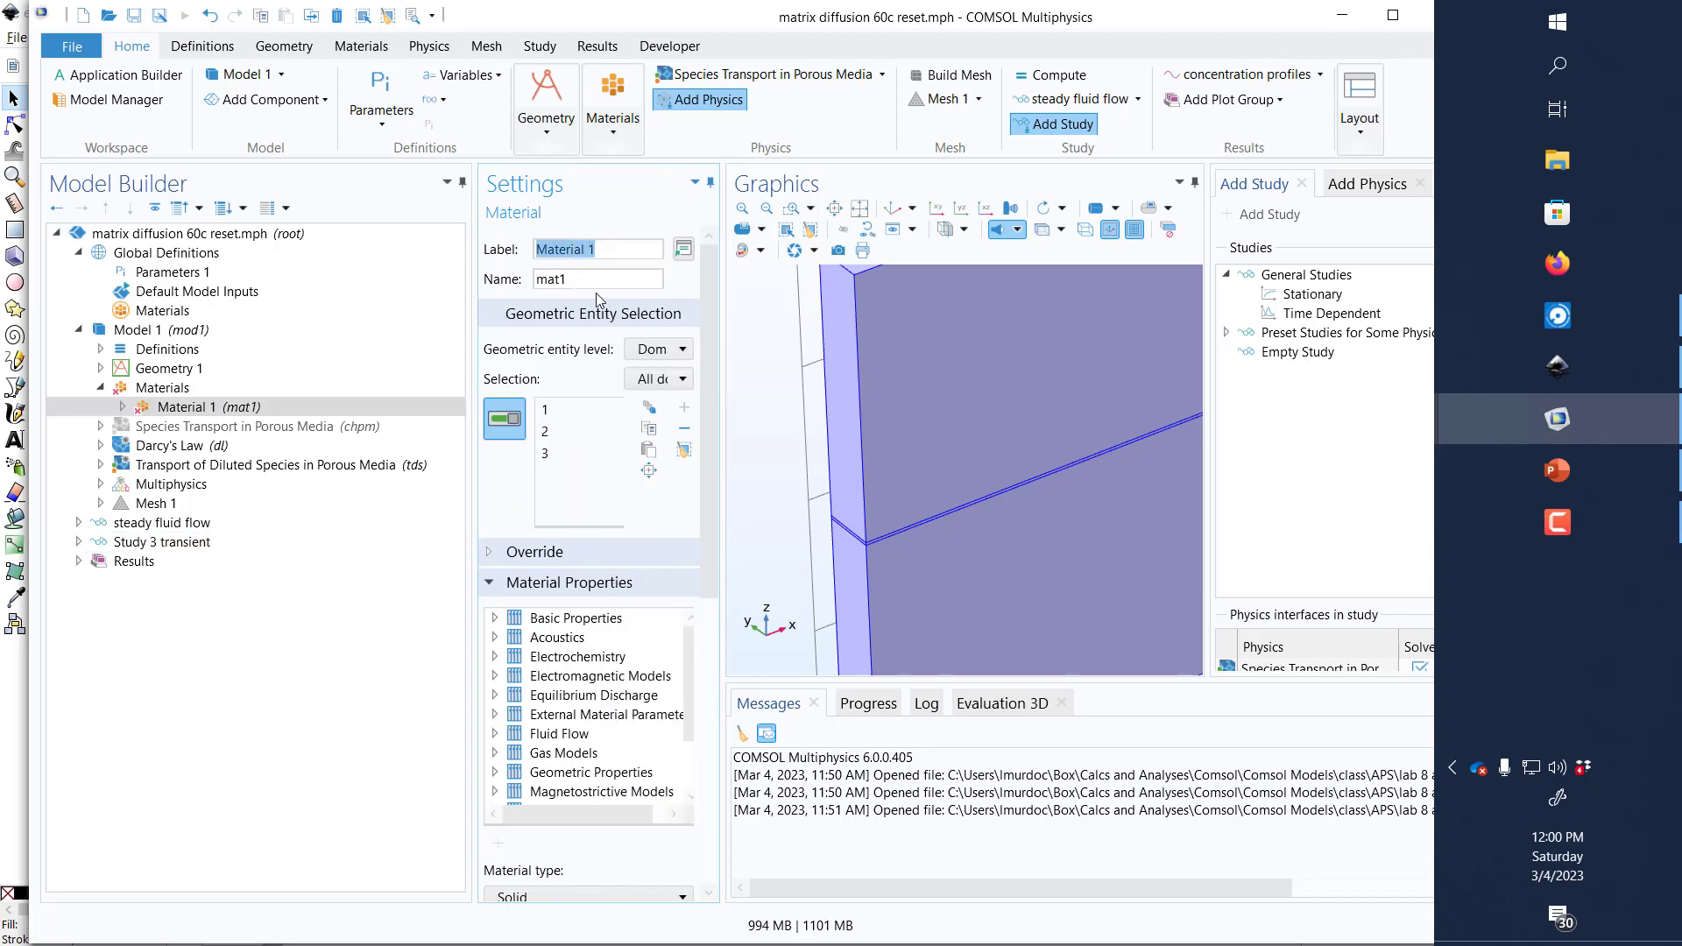
{"action": "type", "text": "fracture"}
{"action": "left_click", "coordinate": [238, 388]}
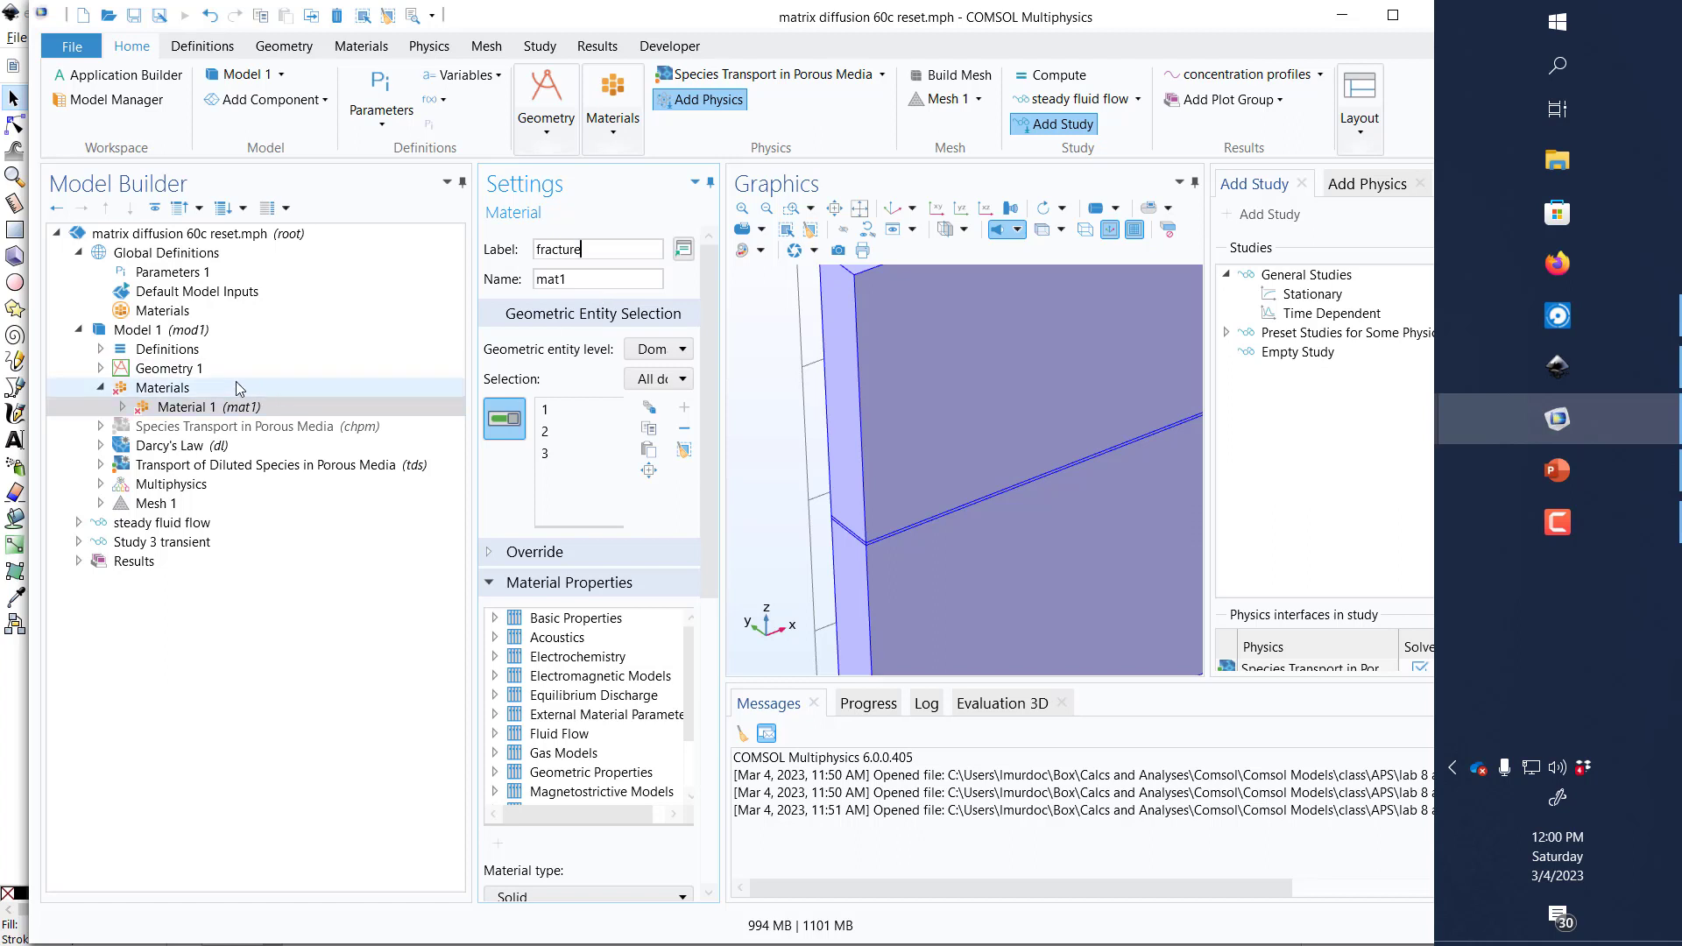
Step: Add the built-in material Water, liquid to Model 1 from the material library
{"action": "right_click", "coordinate": [237, 387]}
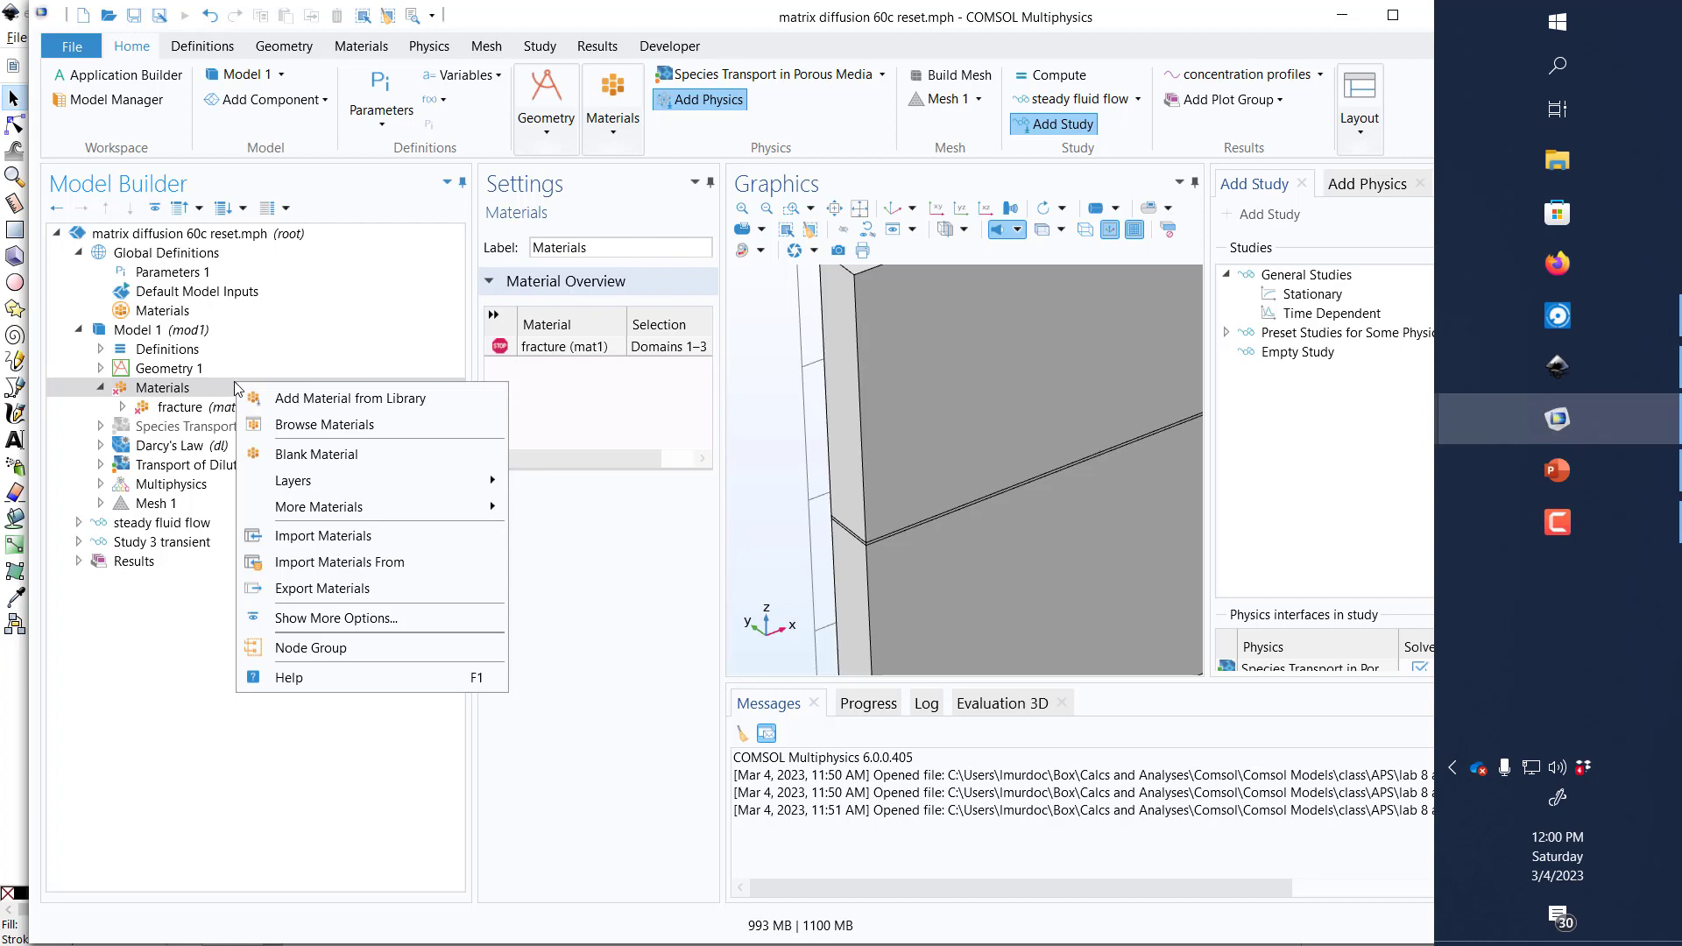
{"action": "left_click", "coordinate": [304, 425]}
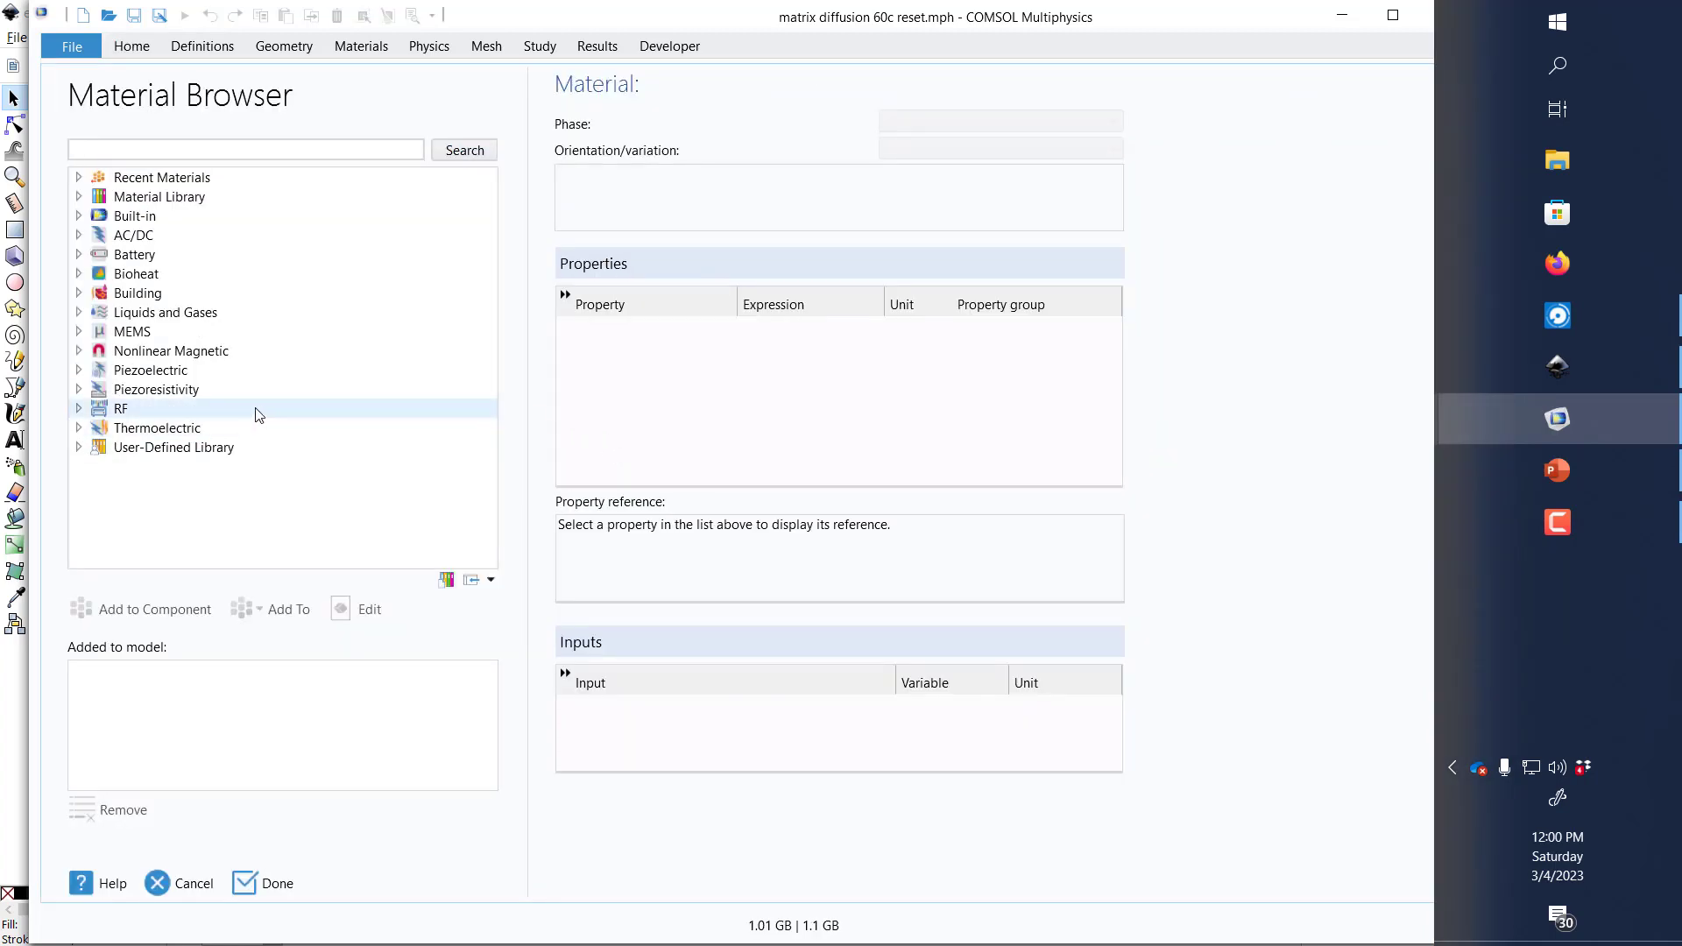
{"action": "left_click", "coordinate": [193, 215]}
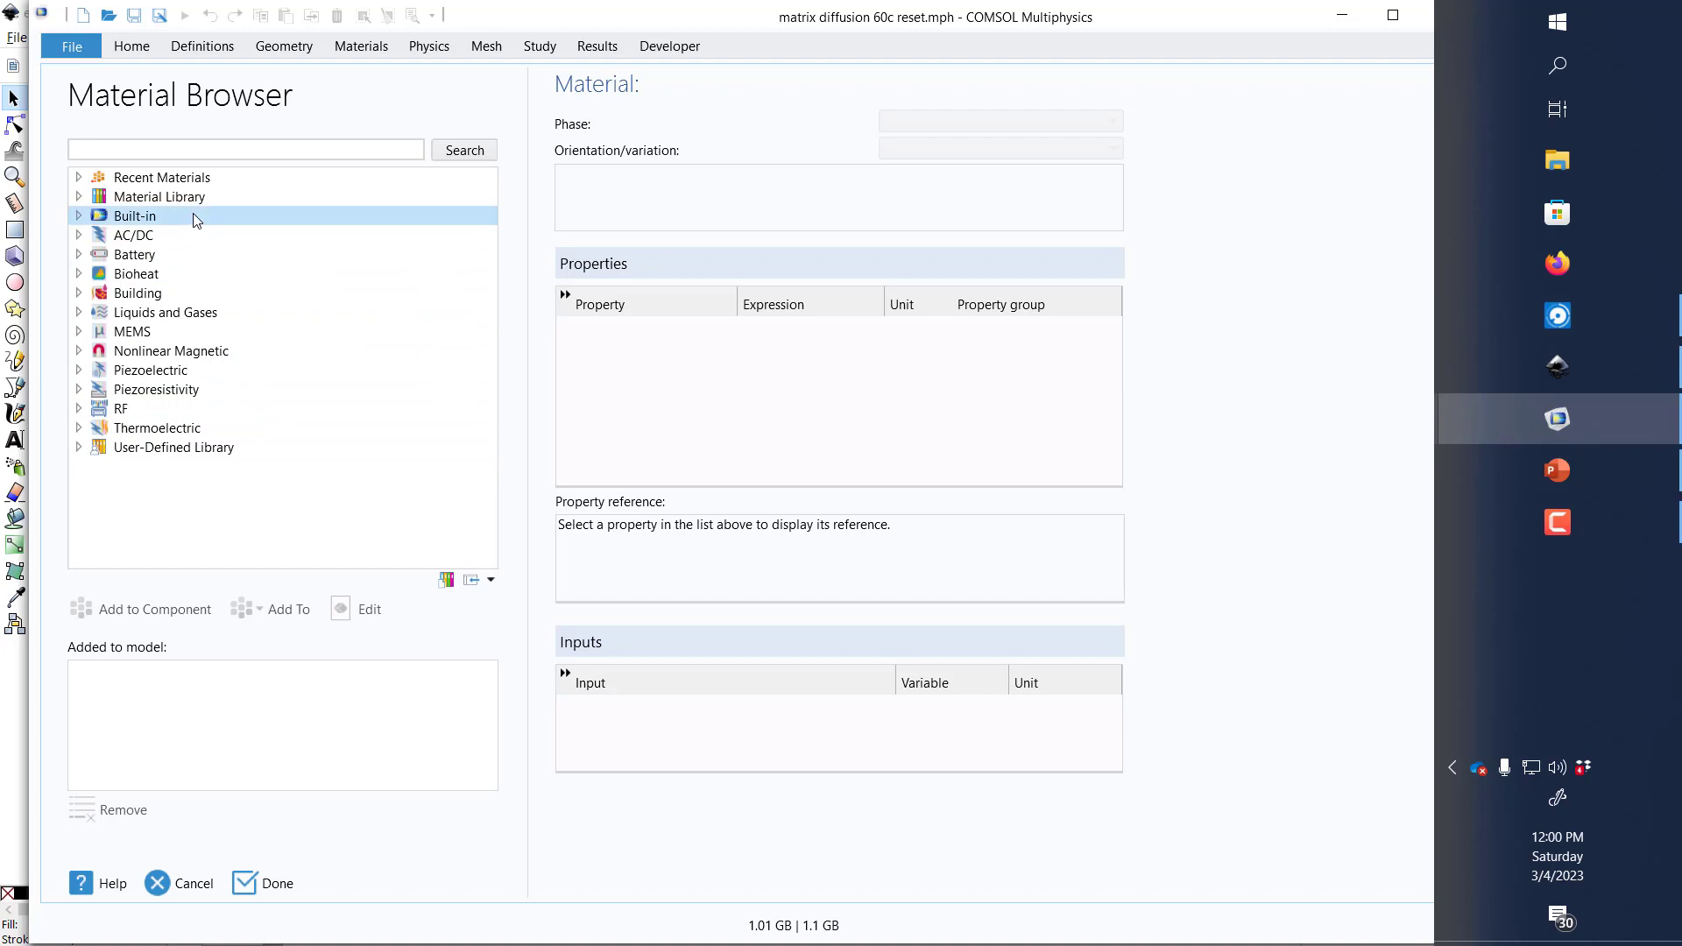
{"action": "left_click", "coordinate": [78, 216]}
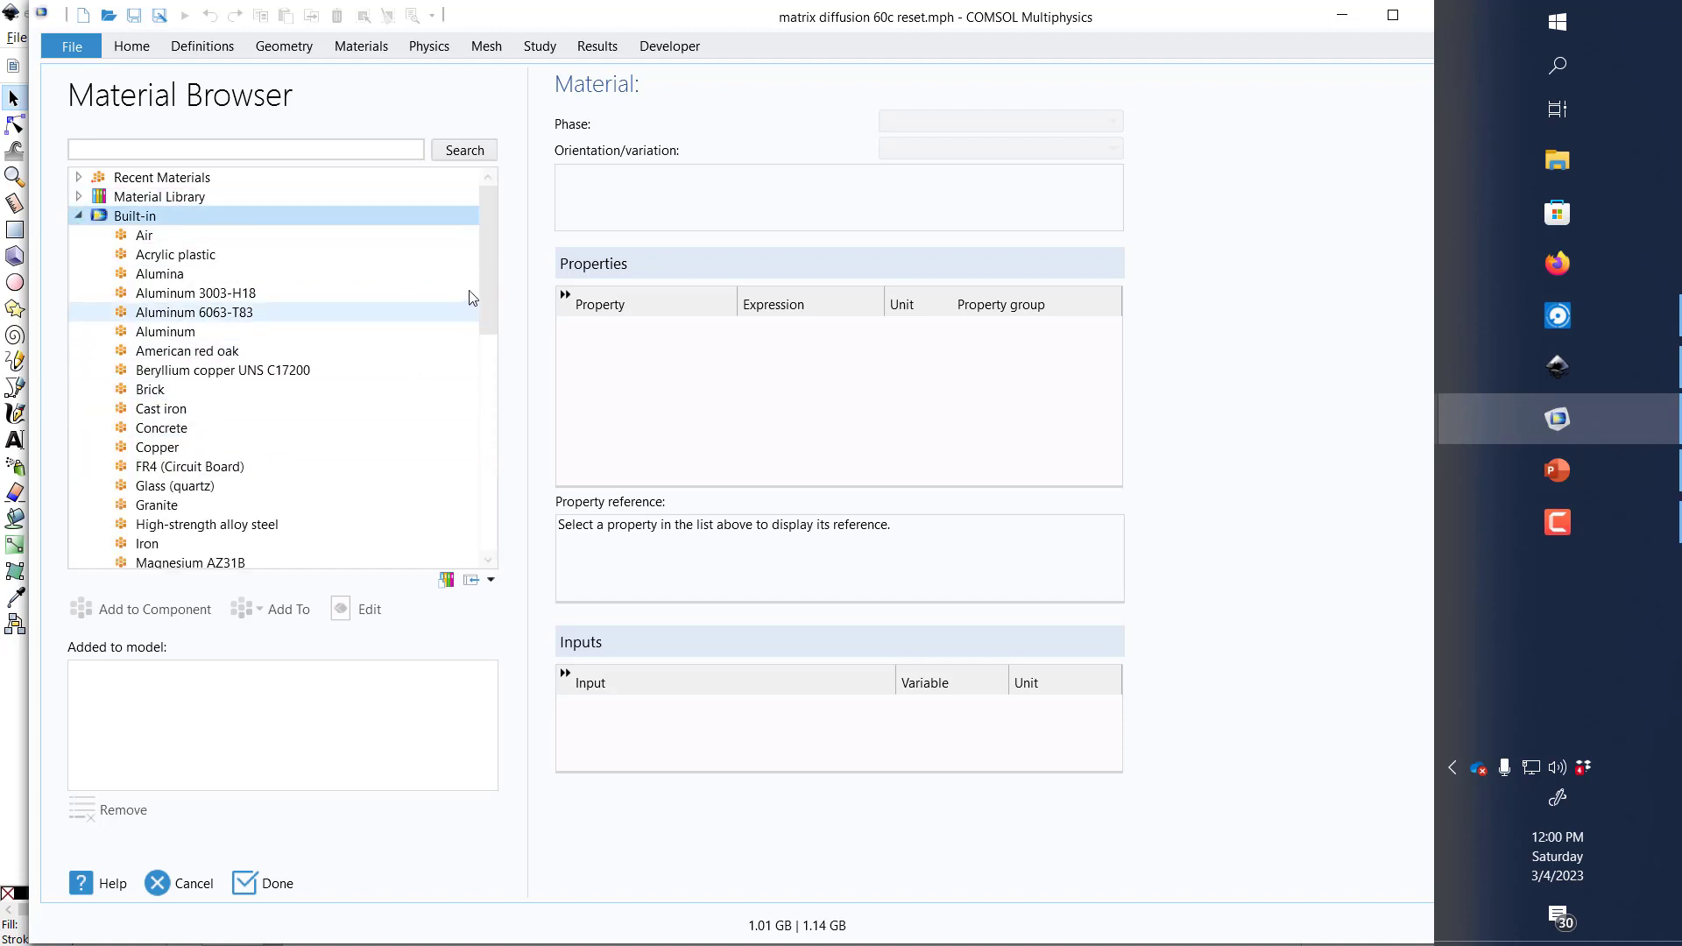
{"action": "left_click_drag", "start_coordinate": [488, 284], "coordinate": [488, 539]}
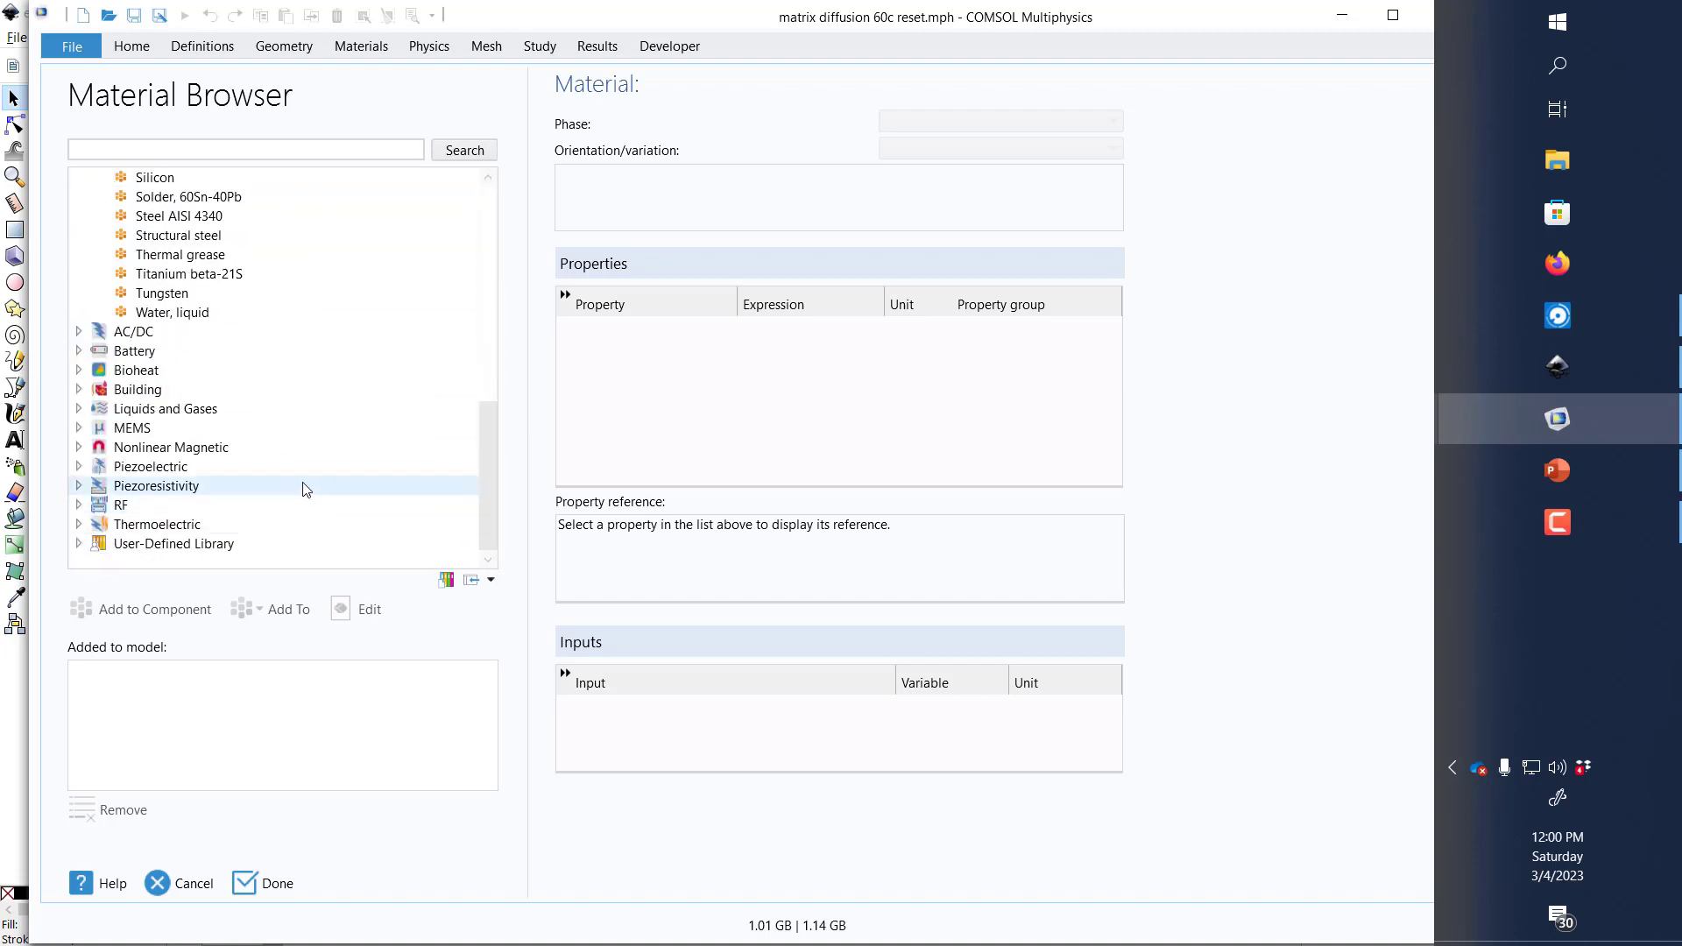
{"action": "left_click", "coordinate": [260, 316]}
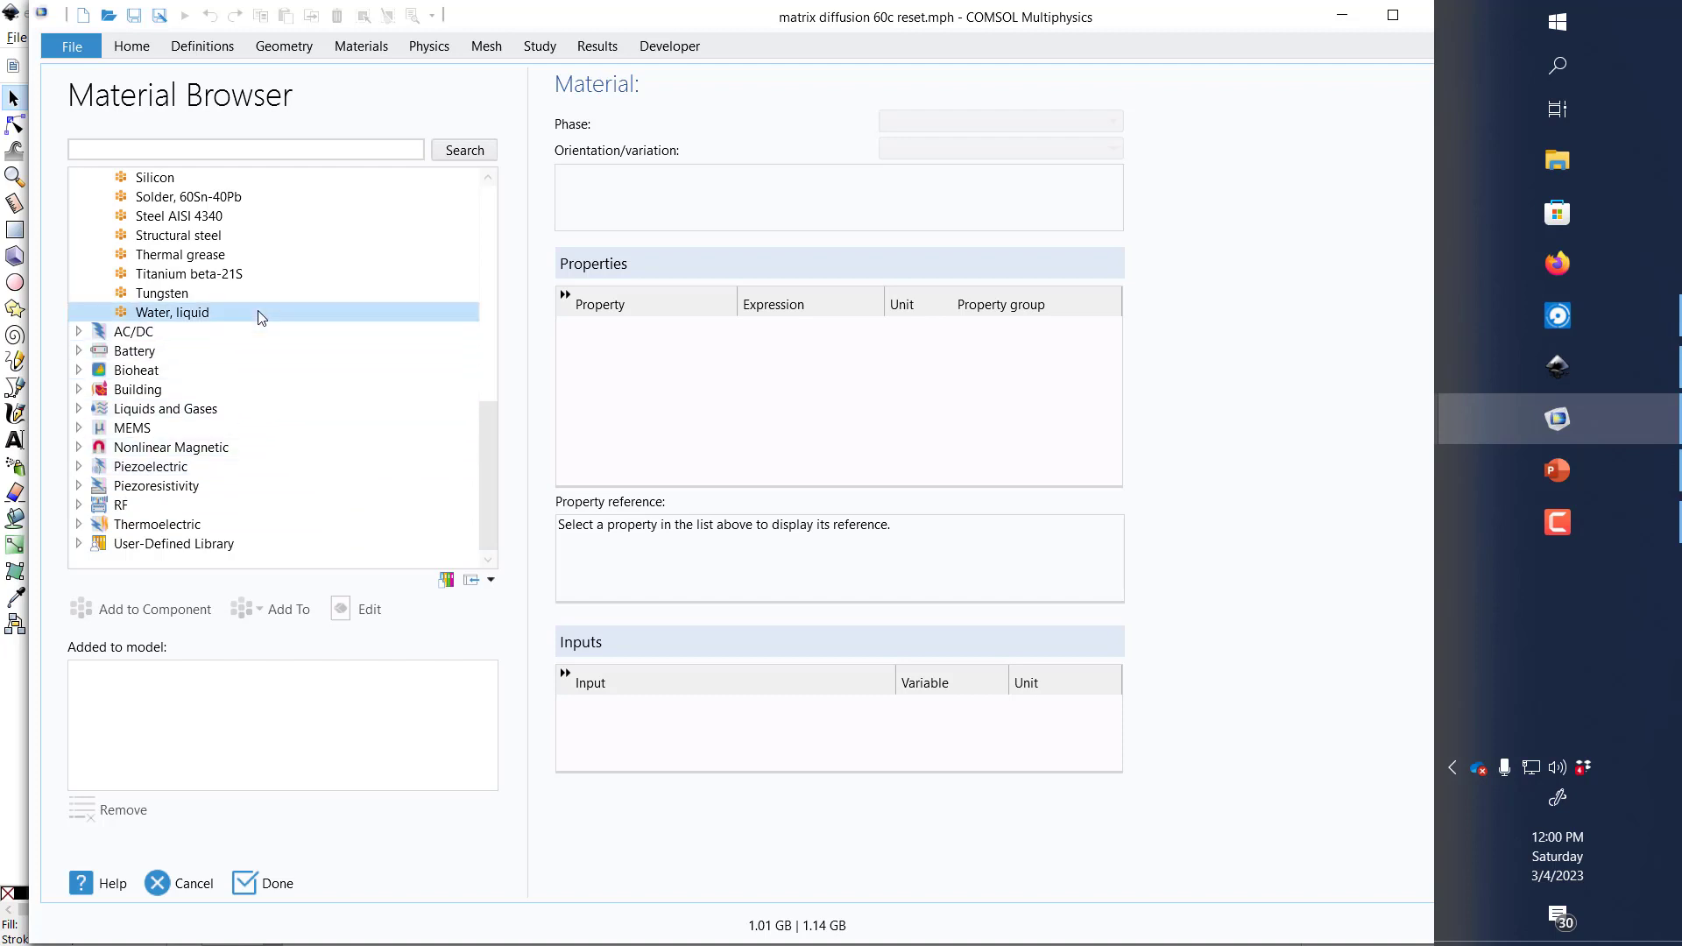
{"action": "double_click", "coordinate": [260, 315]}
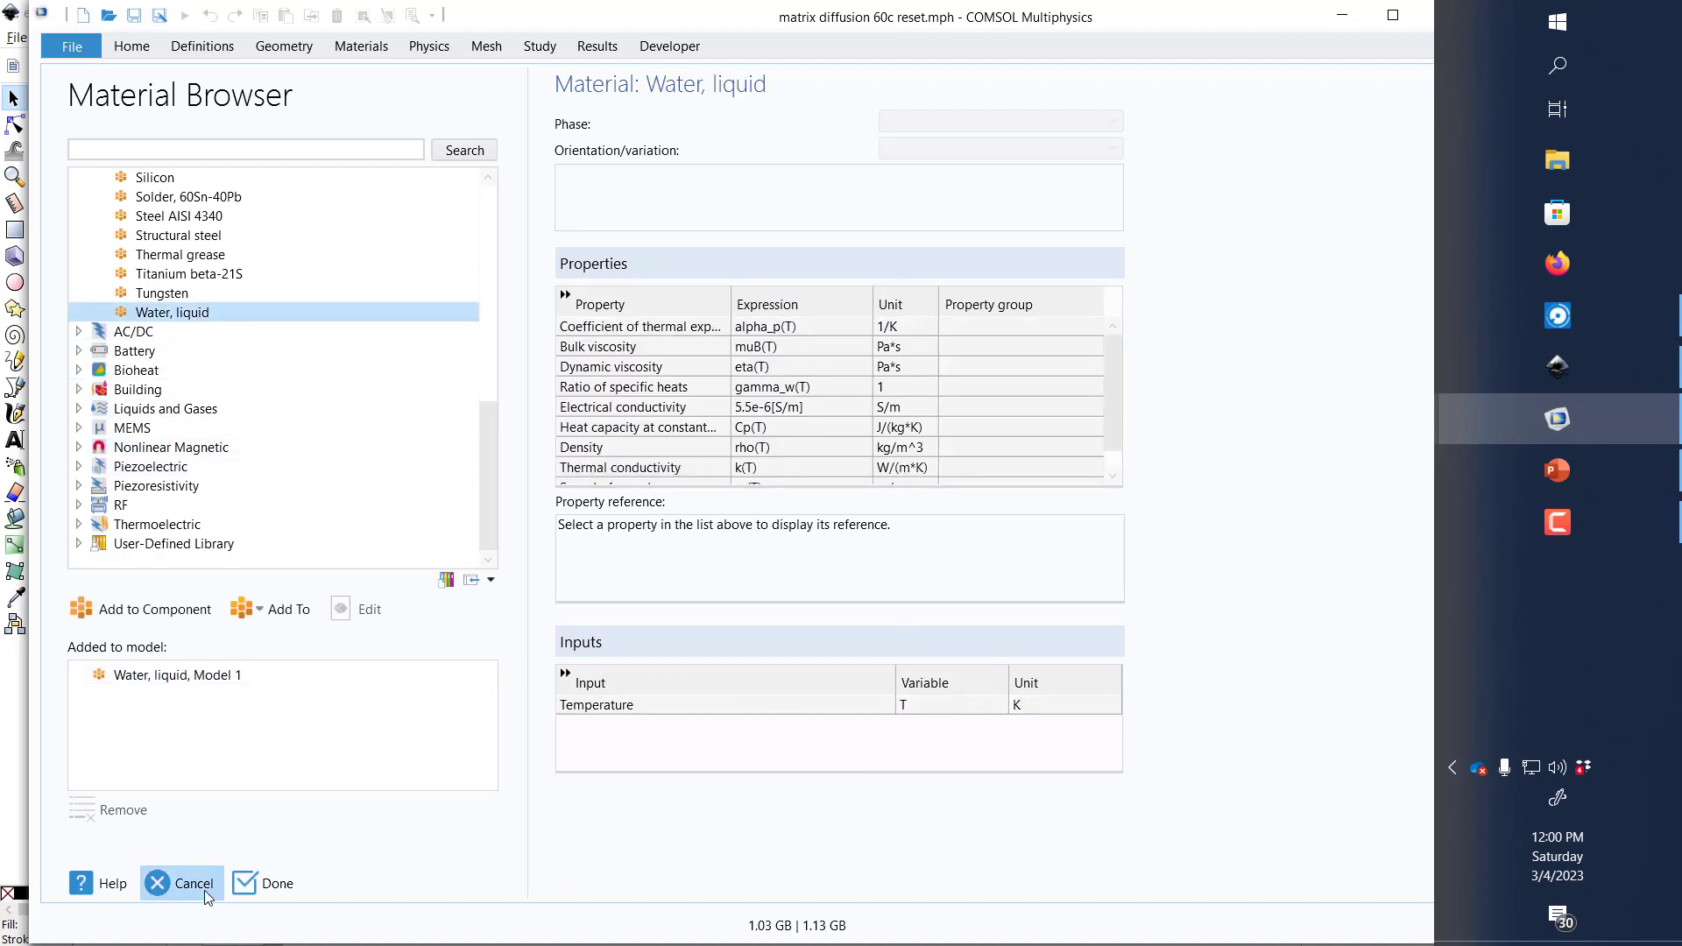
{"action": "left_click", "coordinate": [244, 887]}
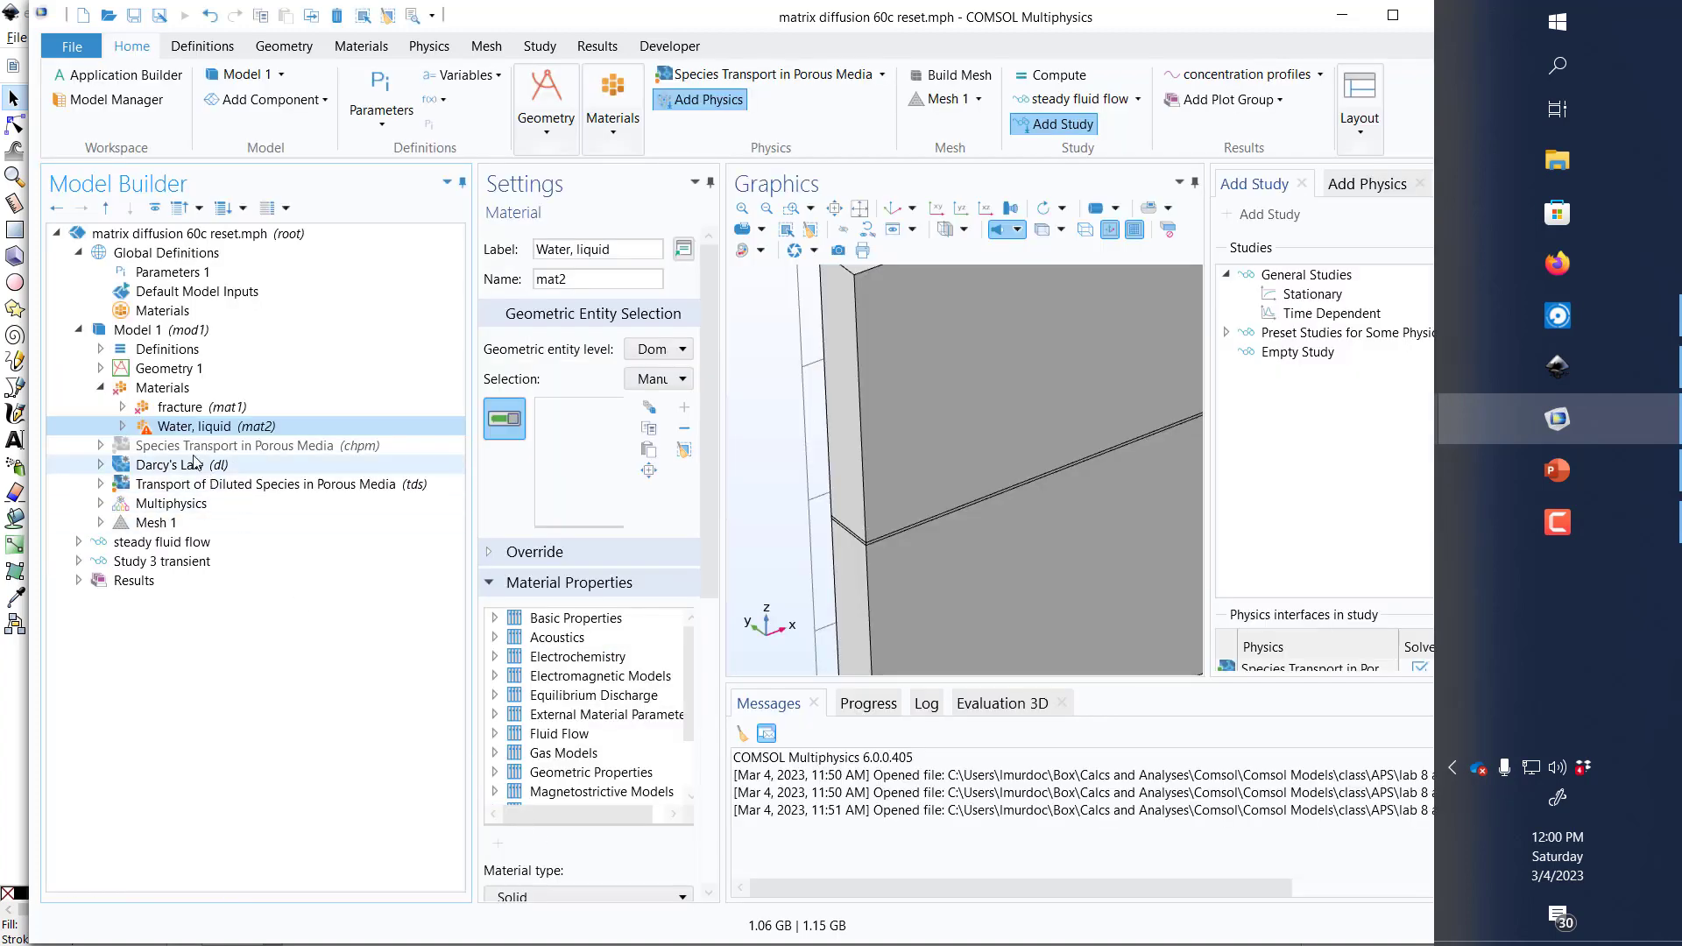
{"action": "left_click", "coordinate": [210, 407]}
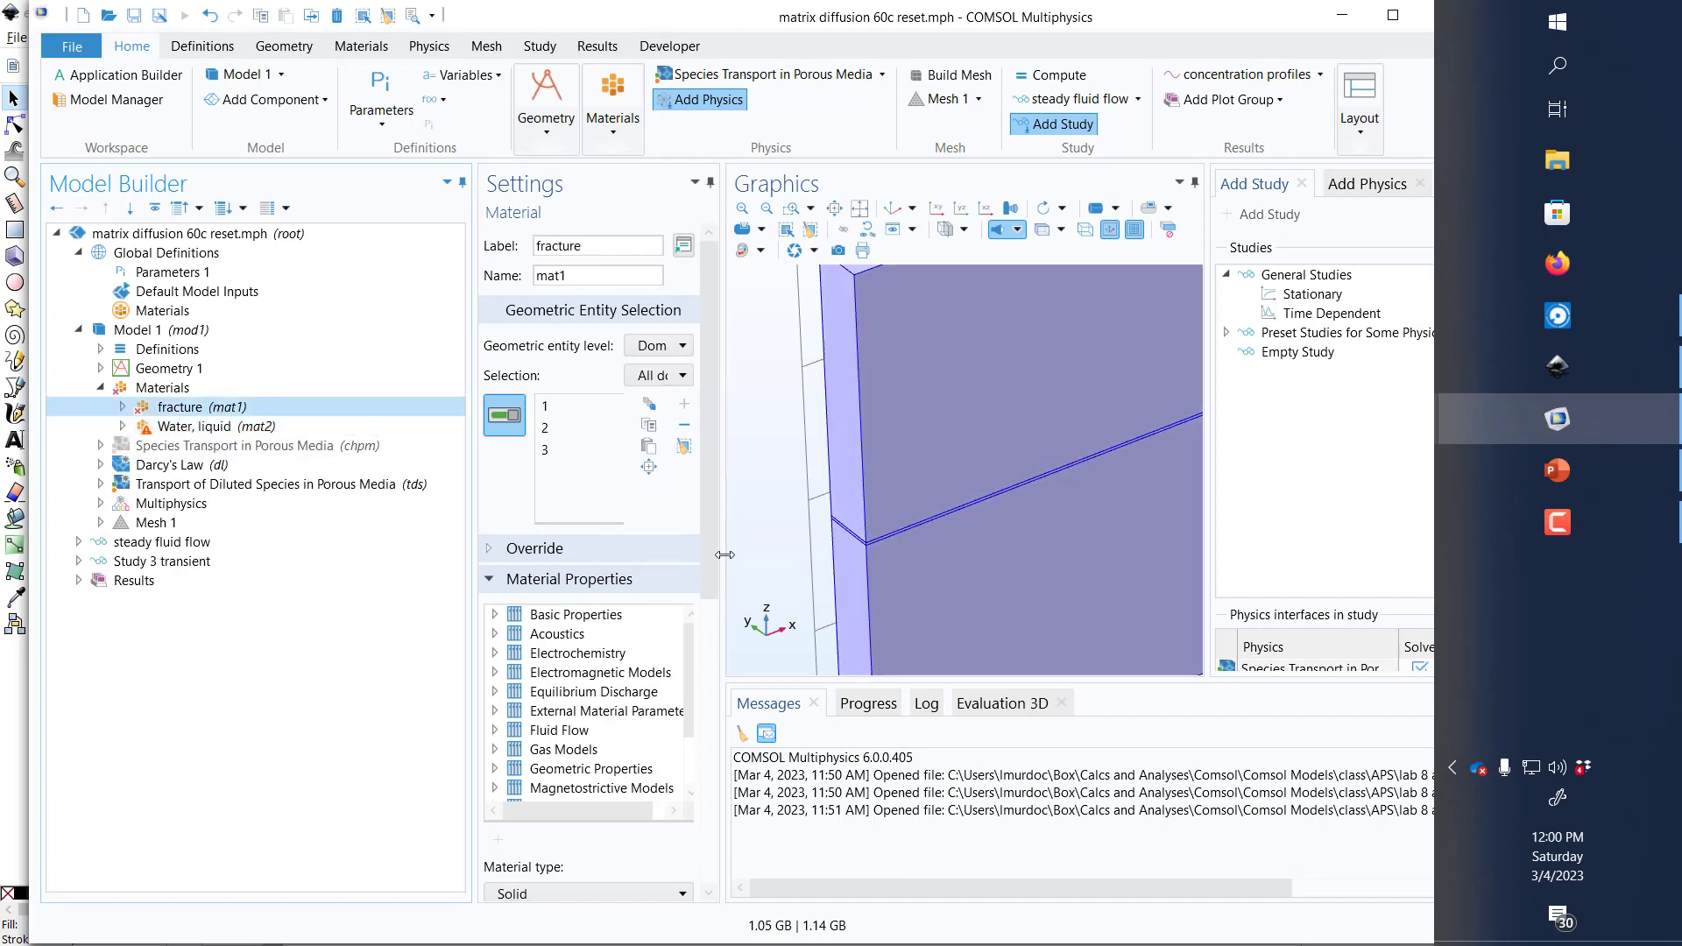
{"action": "right_click", "coordinate": [217, 417]}
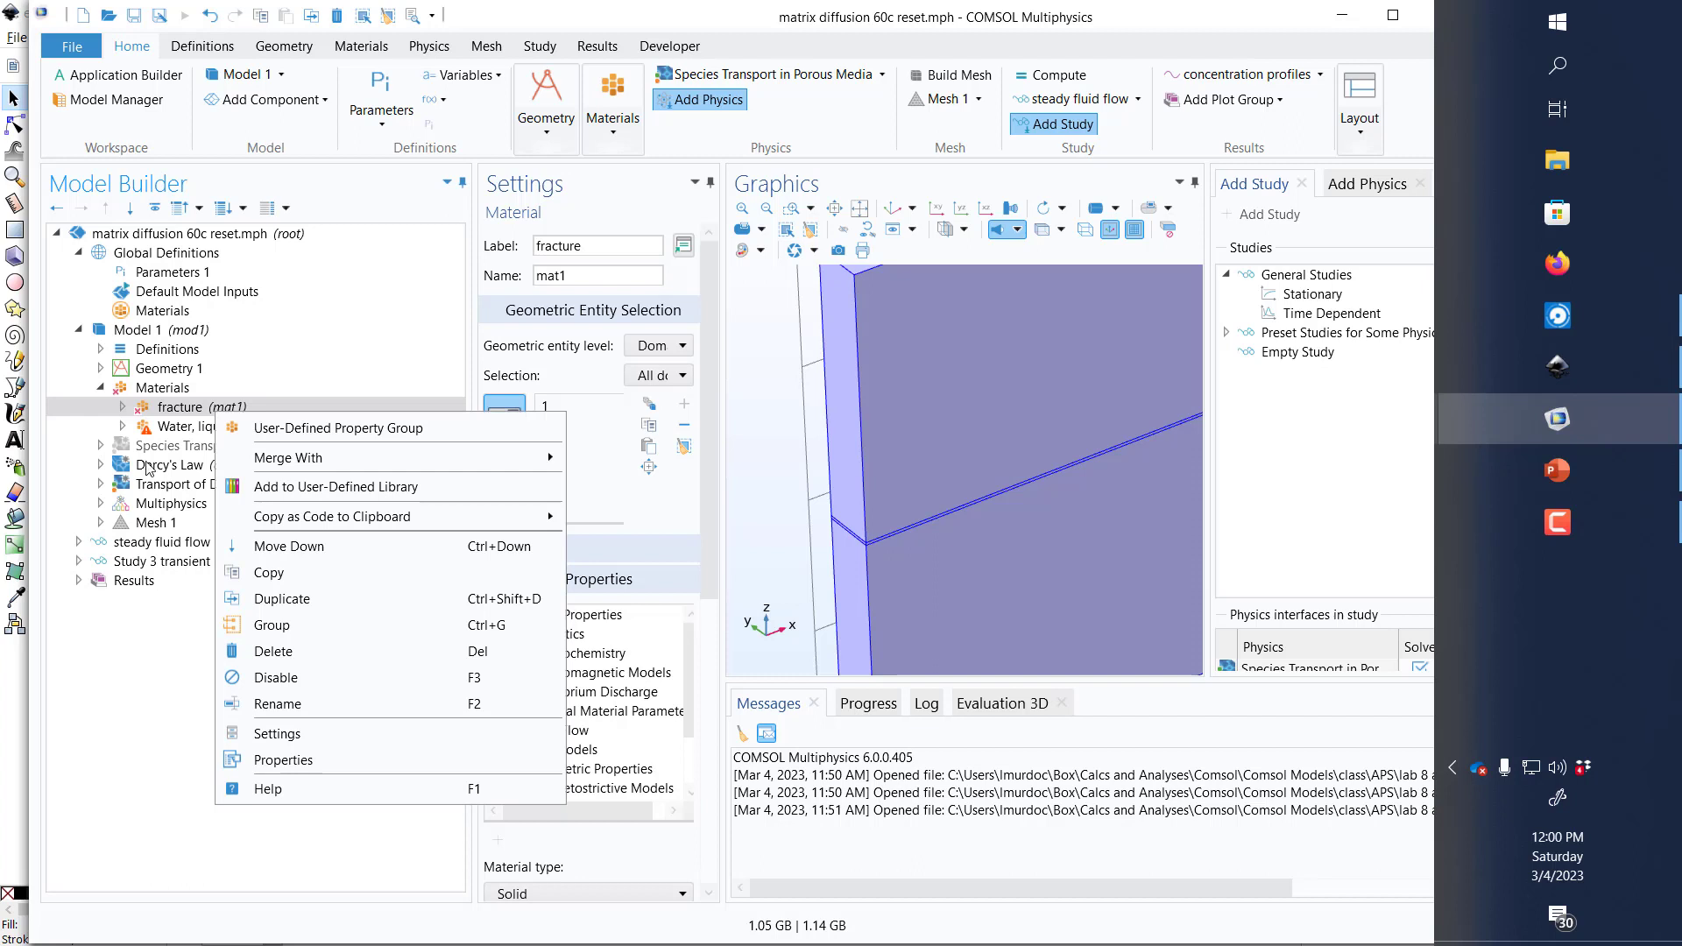
{"action": "left_click", "coordinate": [122, 408]}
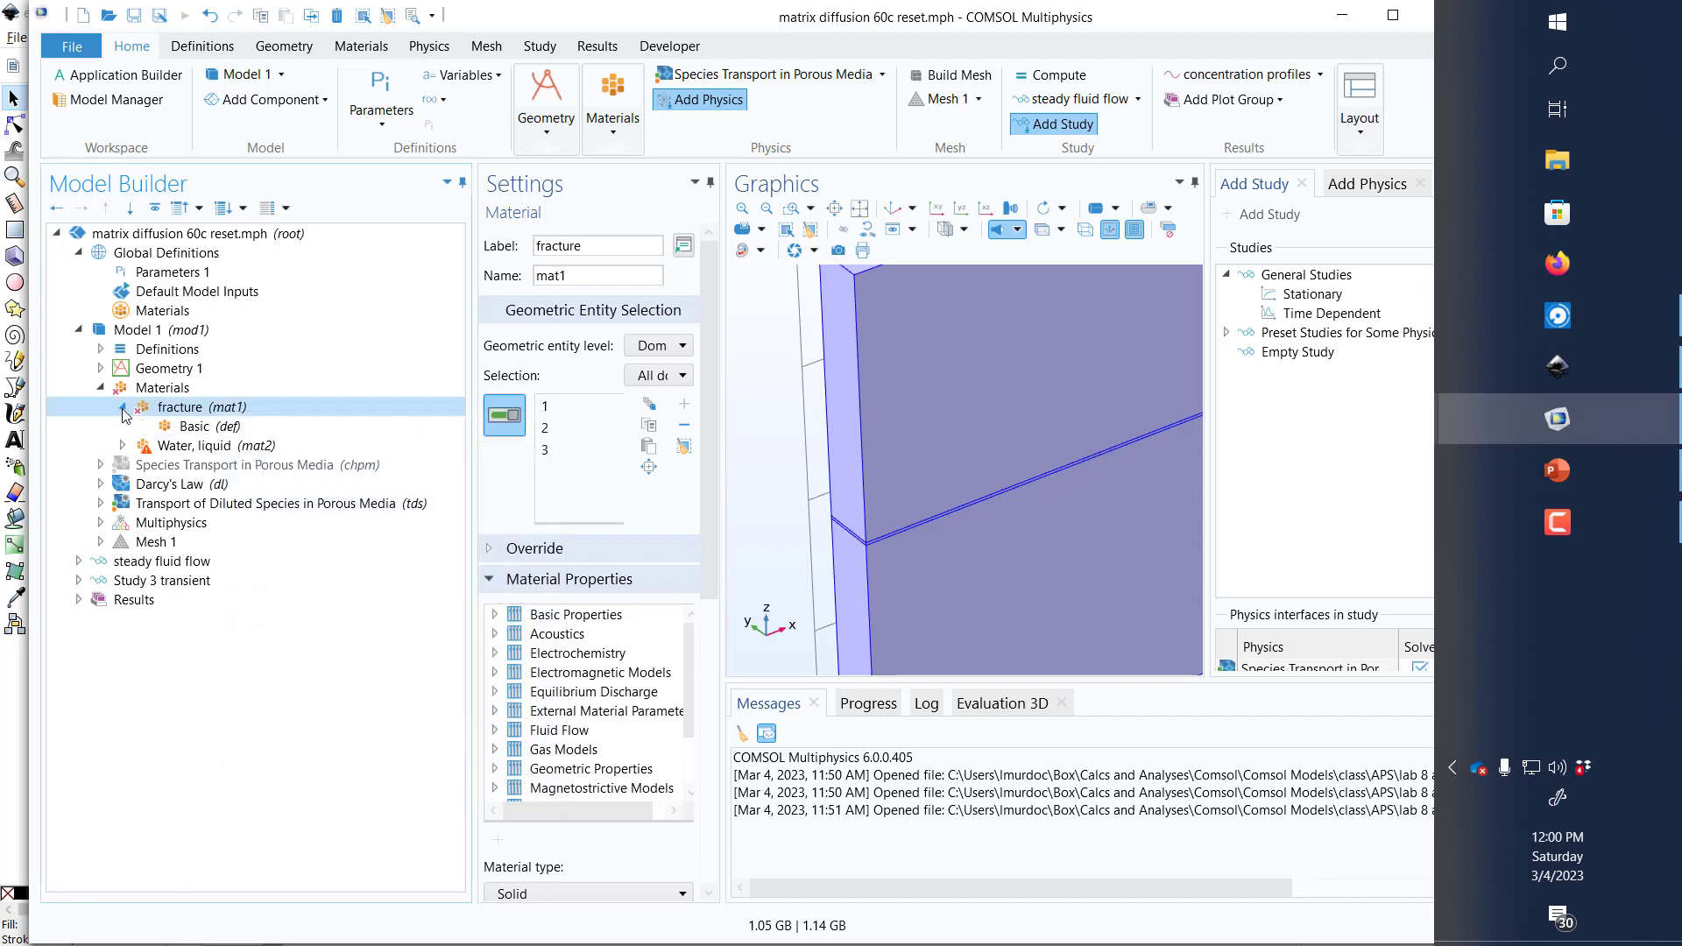
{"action": "left_click", "coordinate": [189, 428]}
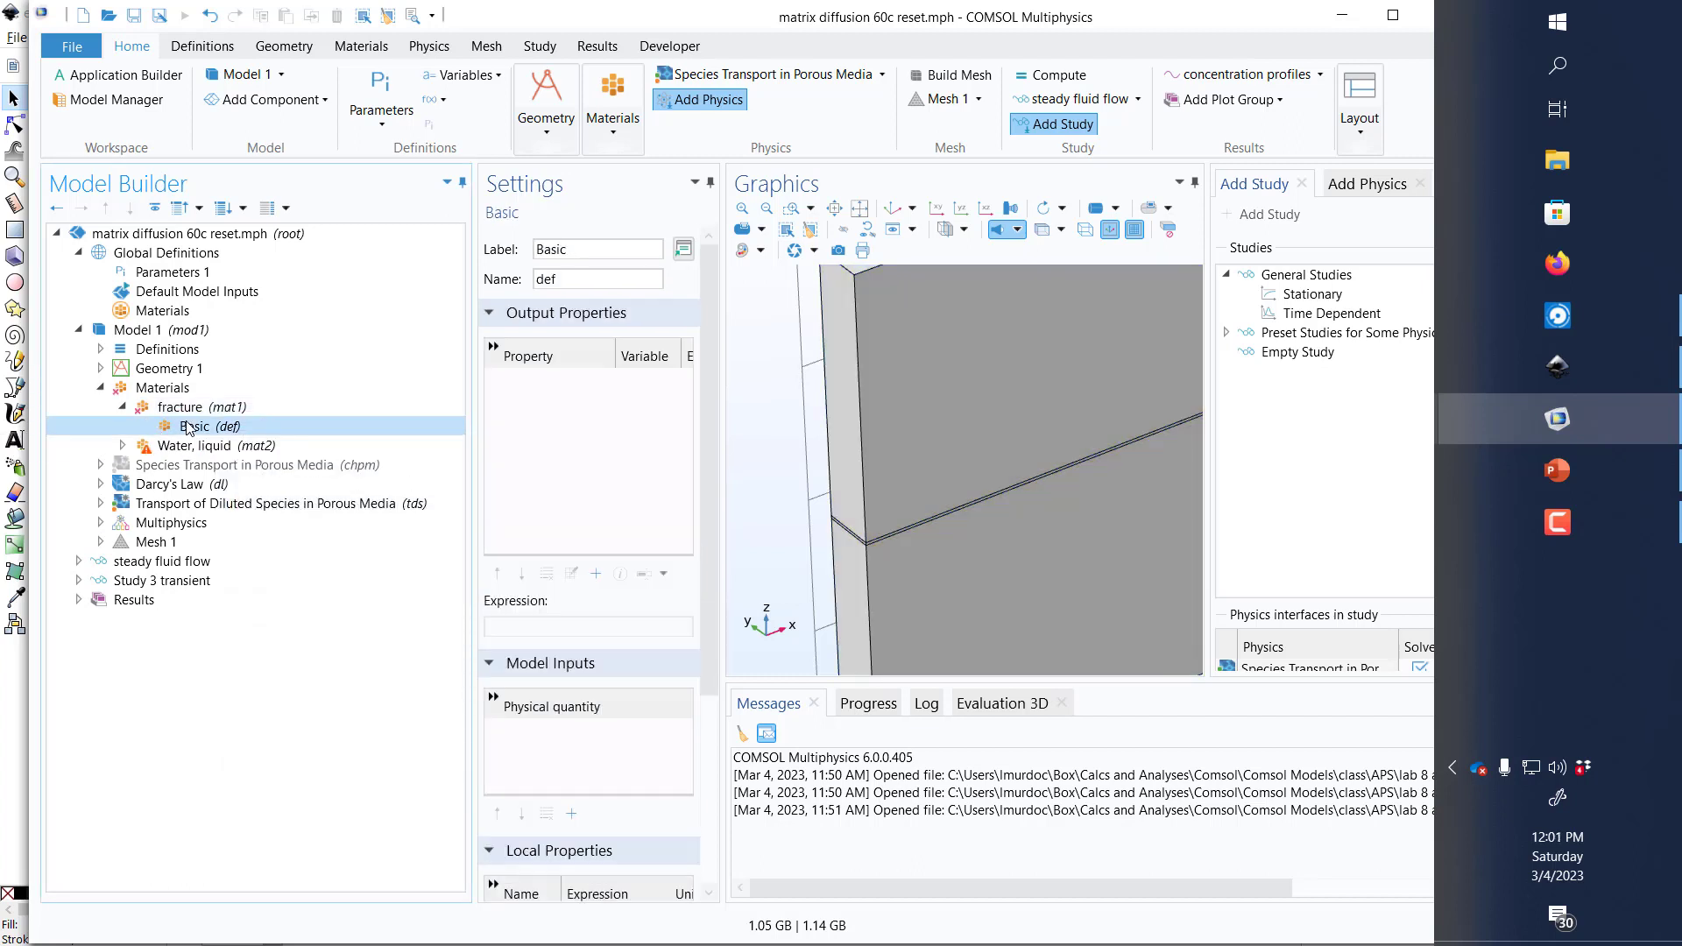
{"action": "right_click", "coordinate": [189, 428]}
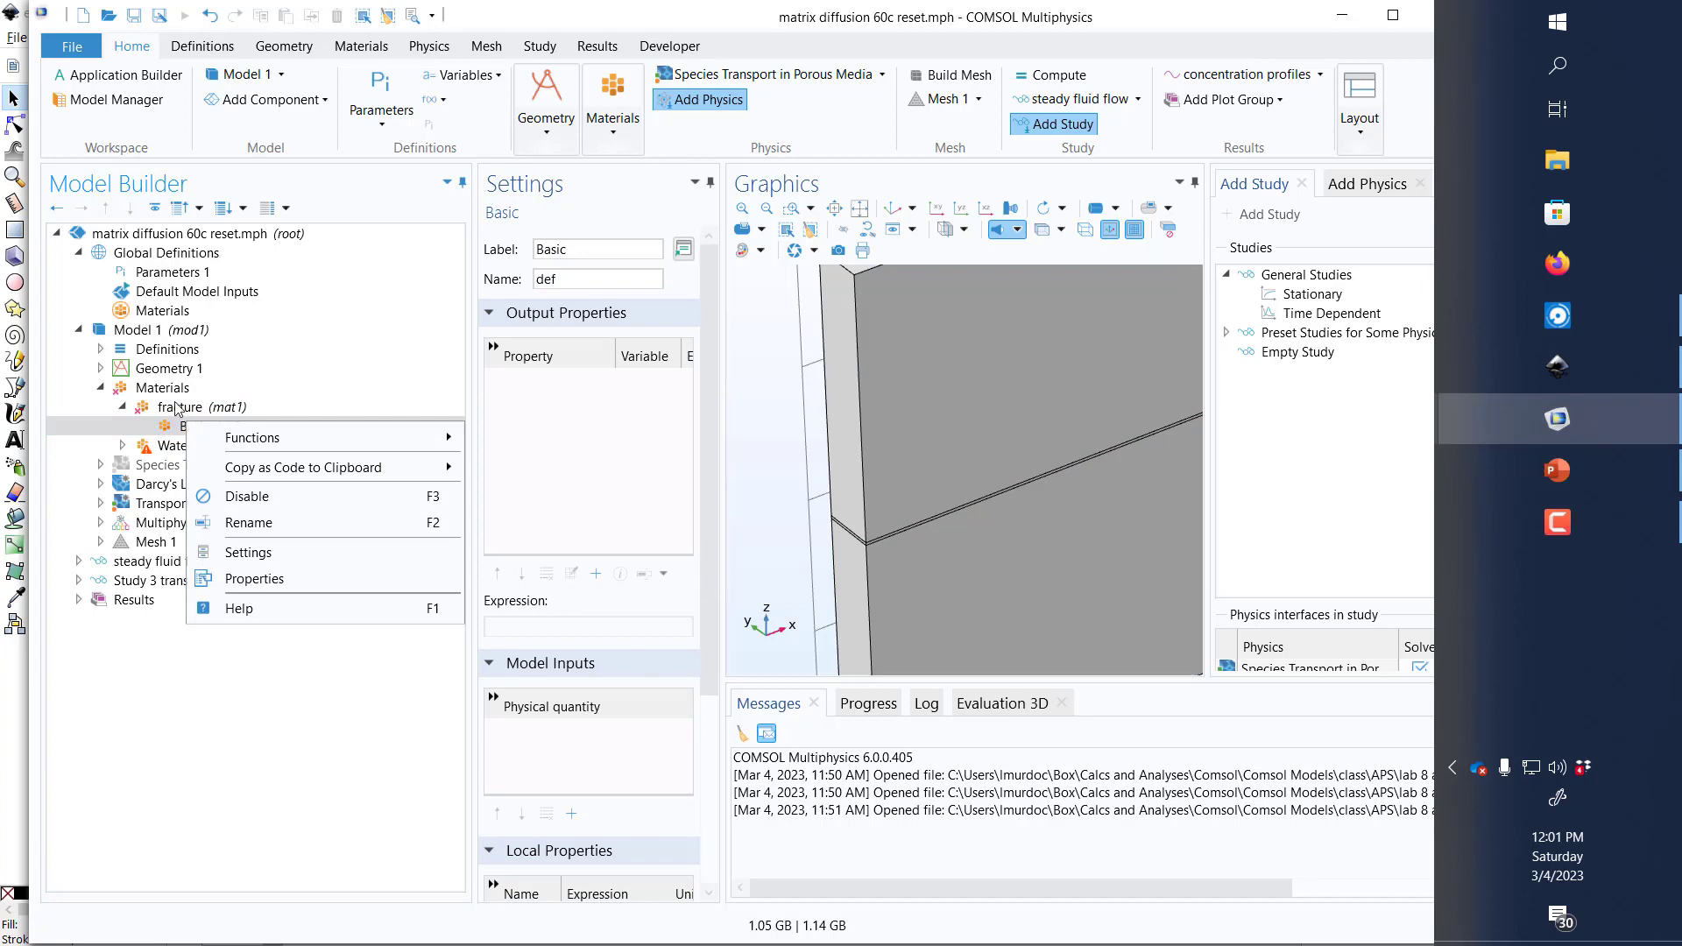
Step: Add the basic properties Porosity and Permeability to the fracture material
{"action": "left_click", "coordinate": [179, 408]}
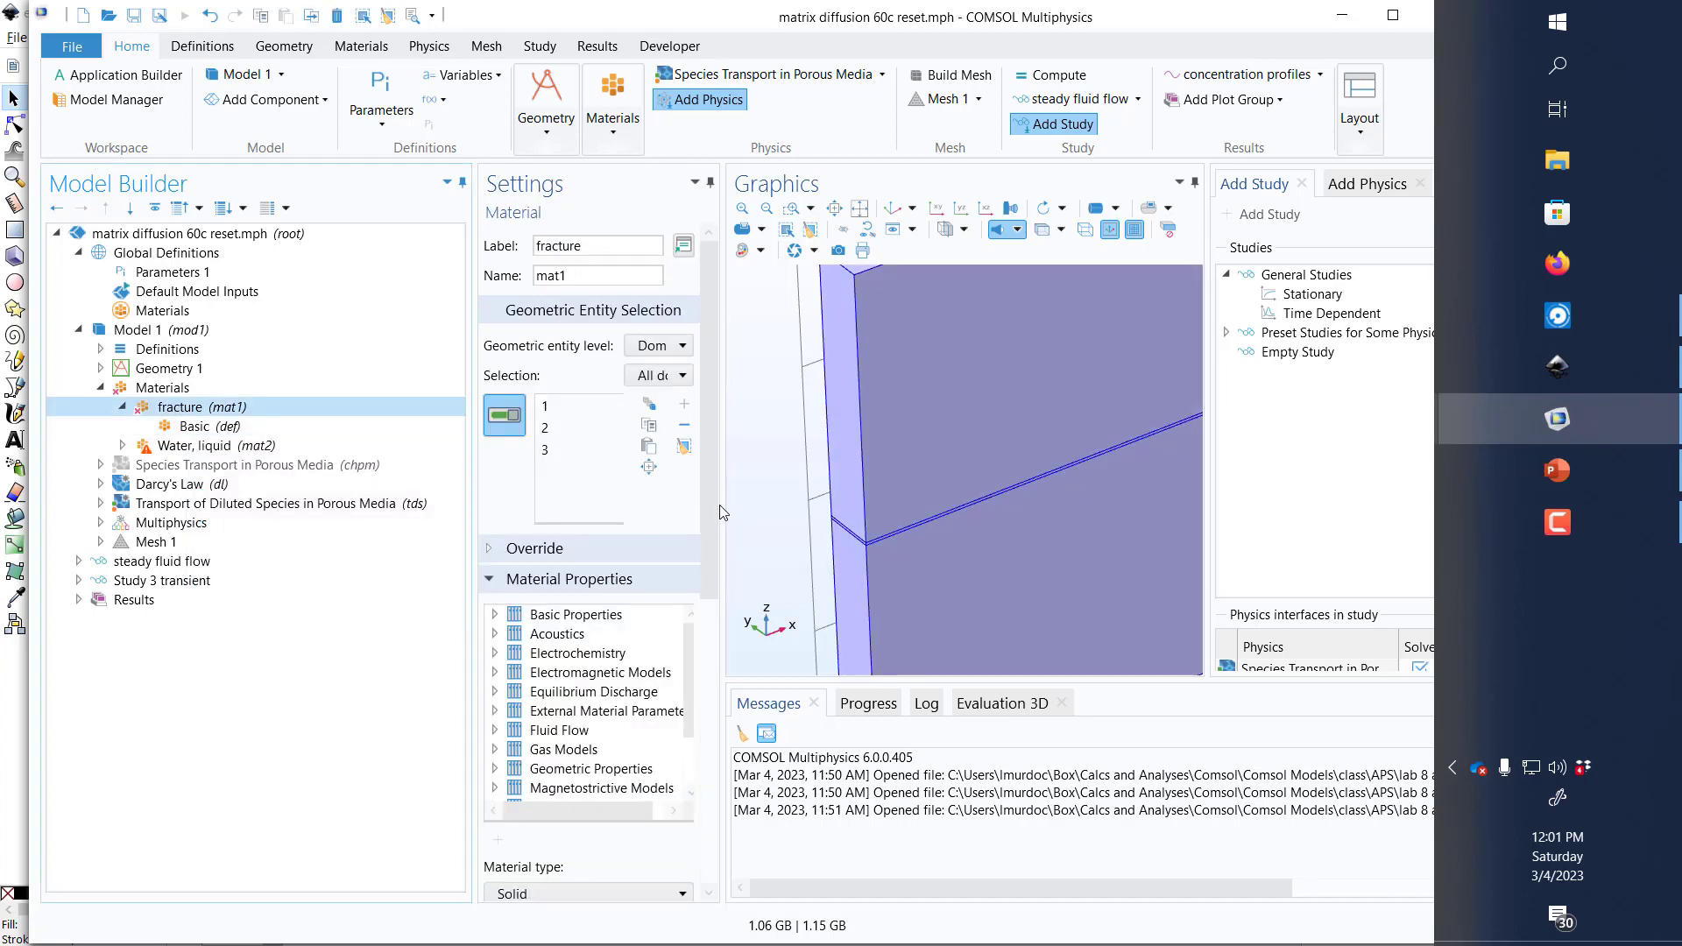
{"action": "left_click_drag", "start_coordinate": [719, 505], "coordinate": [1008, 509]}
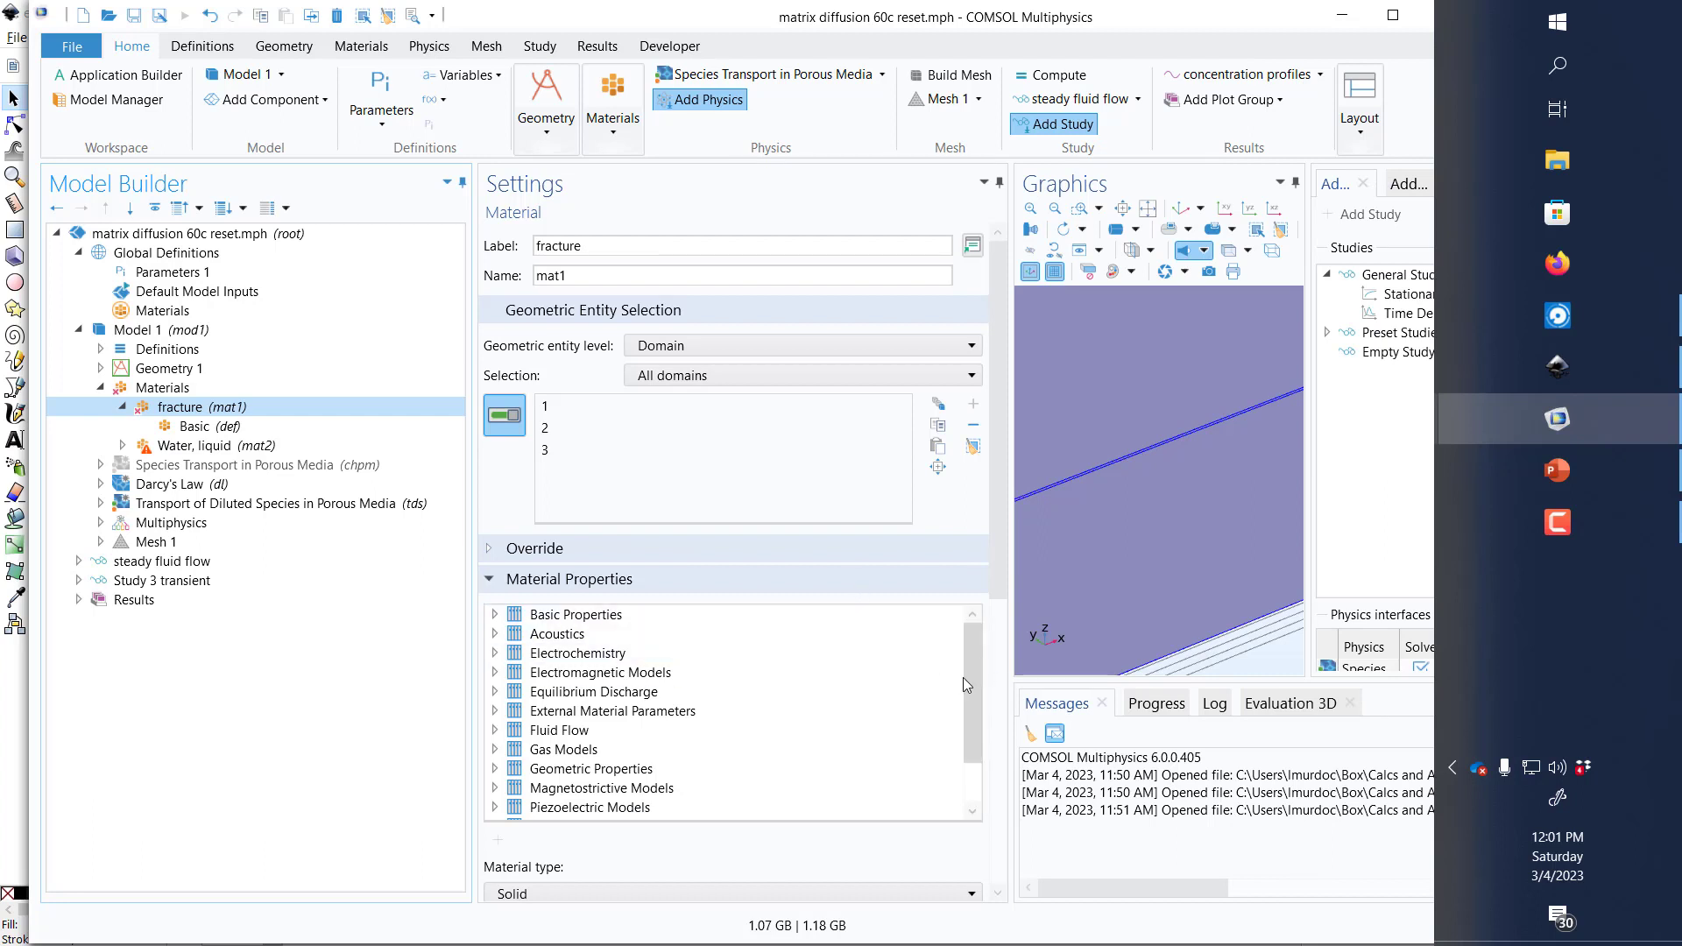
{"action": "left_click", "coordinate": [495, 614]}
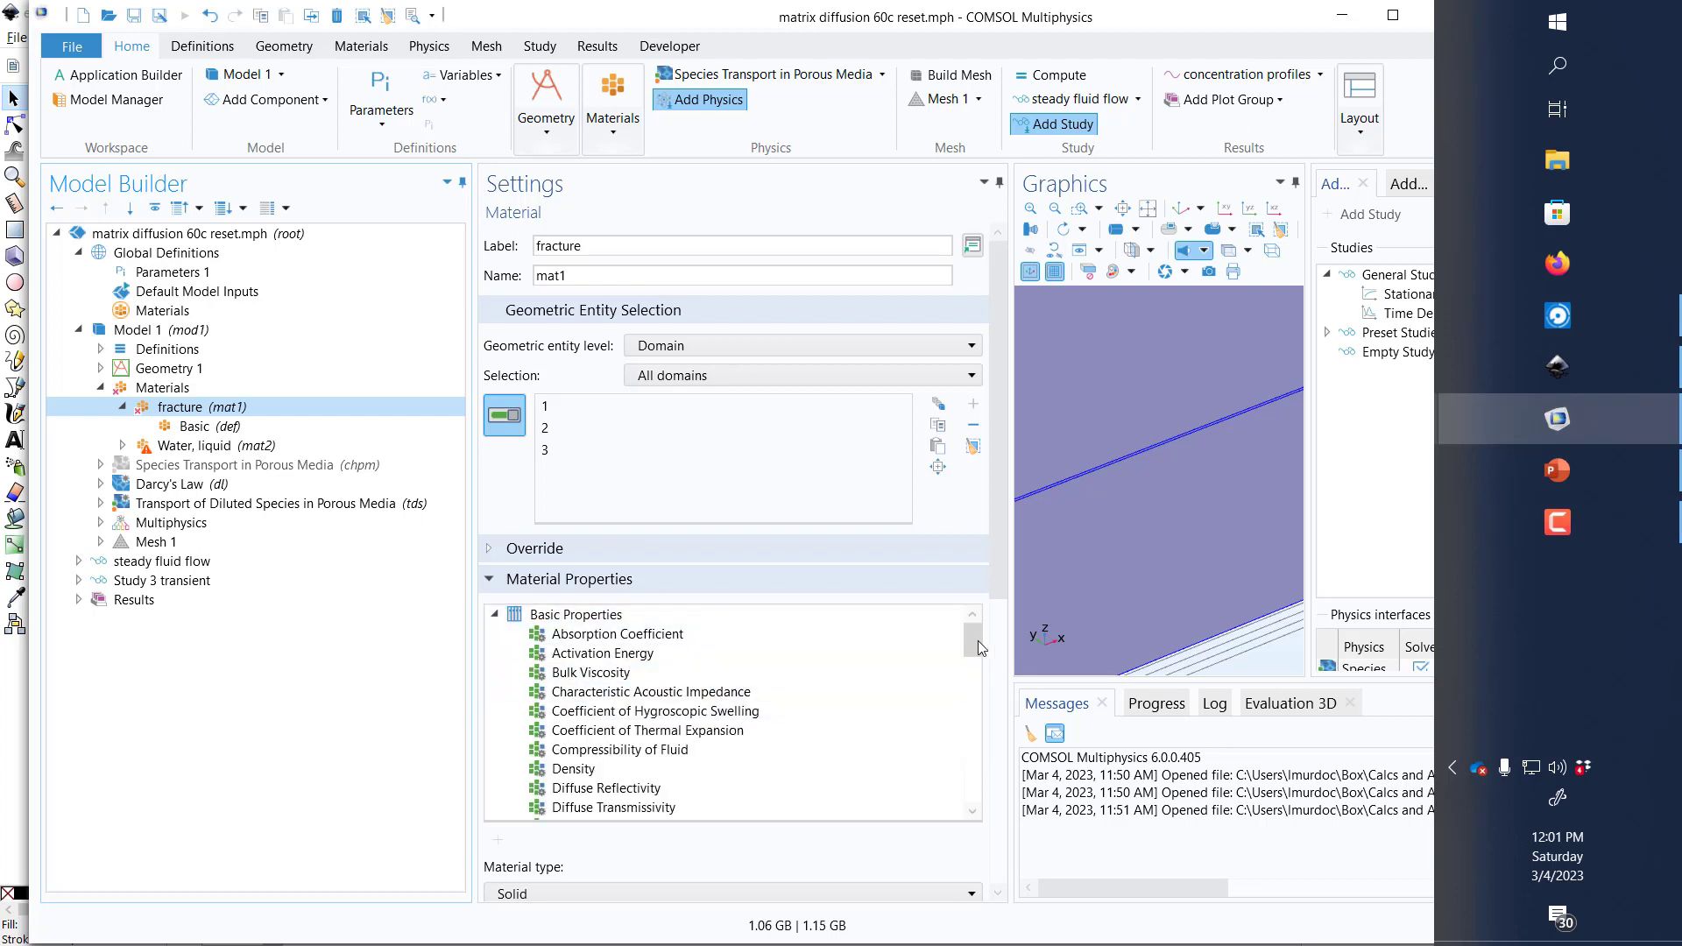
{"action": "left_click_drag", "start_coordinate": [974, 638], "coordinate": [974, 701]}
{"action": "left_click", "coordinate": [633, 751]}
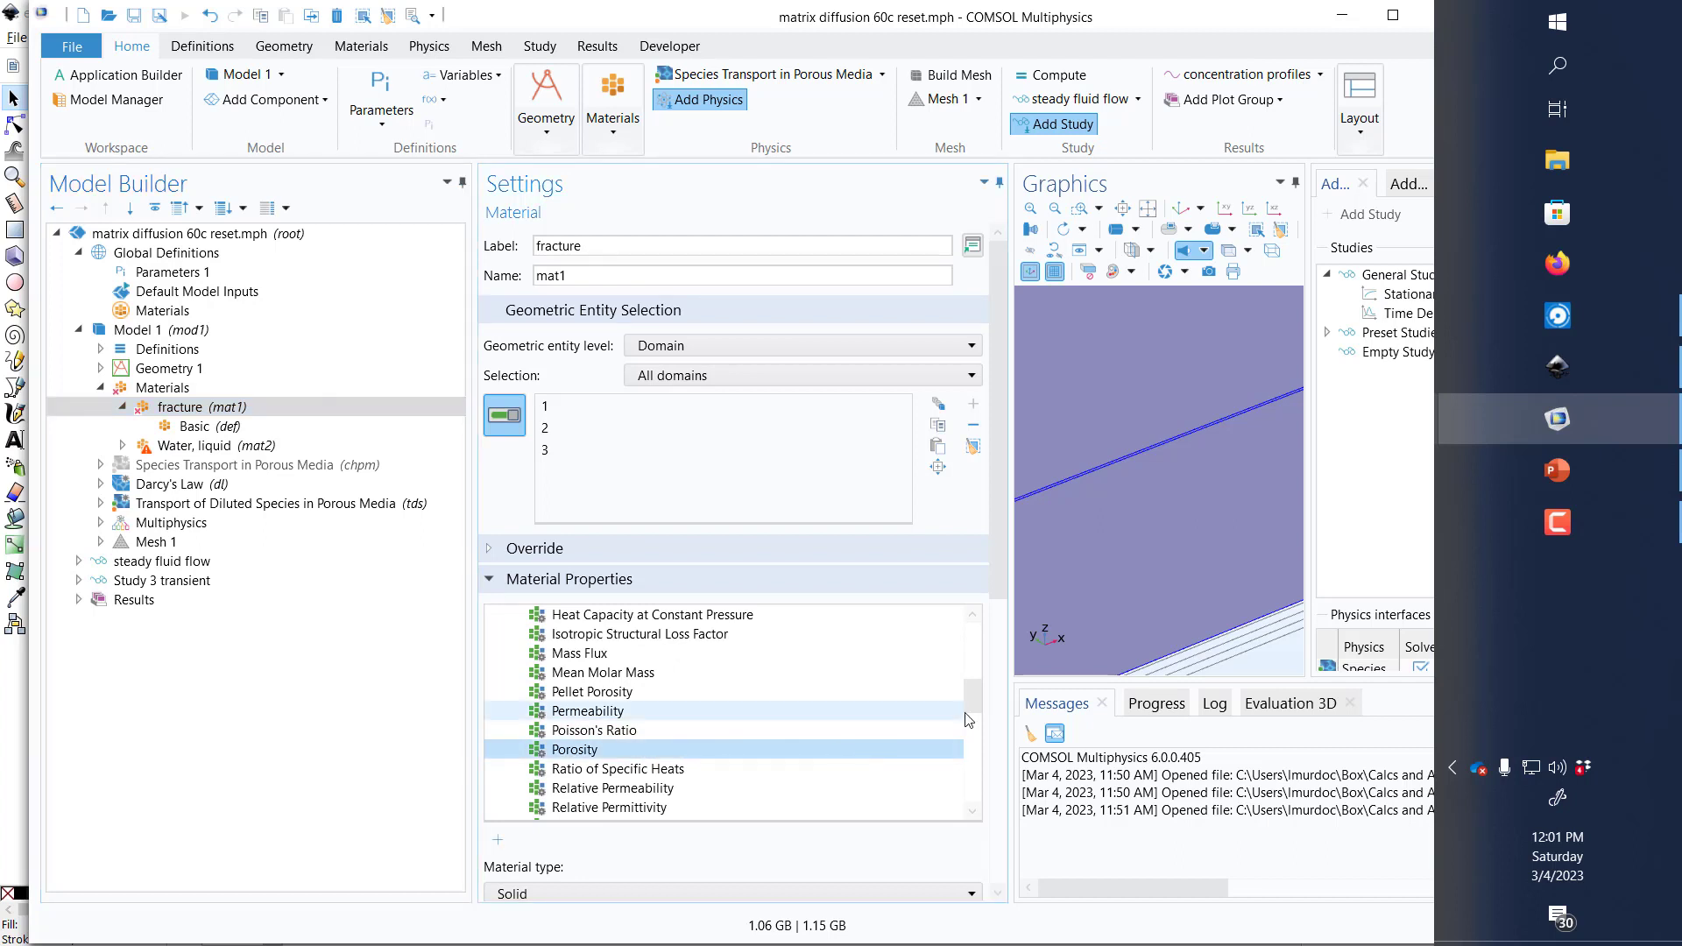
{"action": "left_click", "coordinate": [567, 712]}
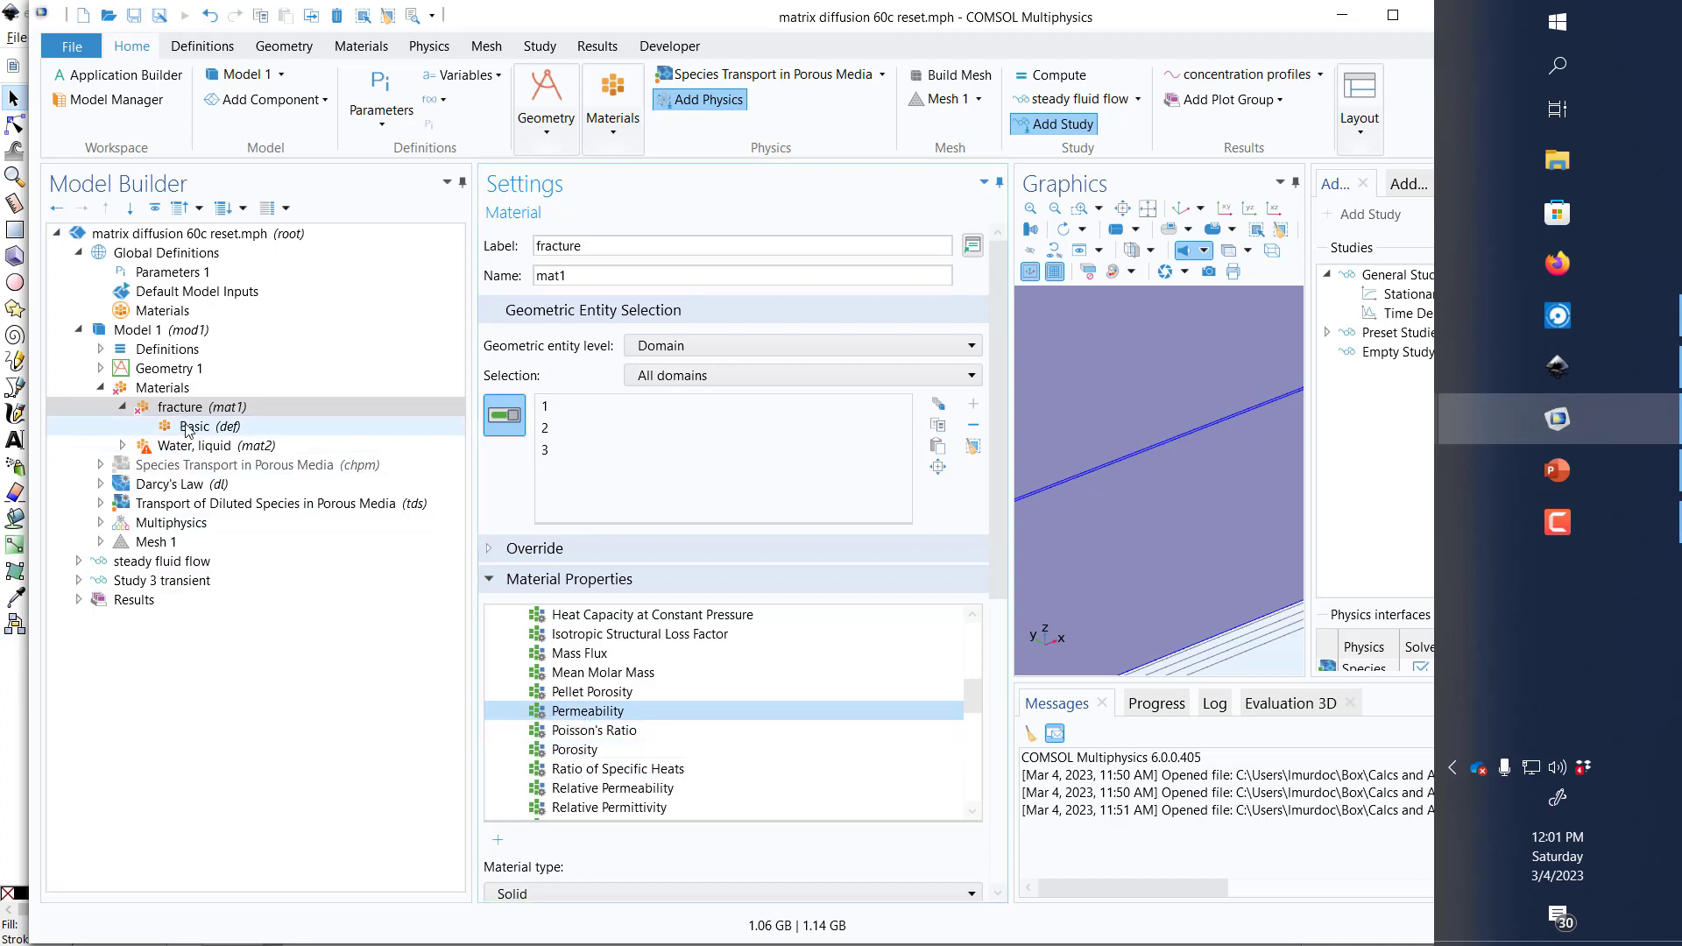
Step: Set the fracture material's porosity to 0.5 and its permeability to 1E-12 m² in the Basic property group
{"action": "left_click", "coordinate": [224, 426]}
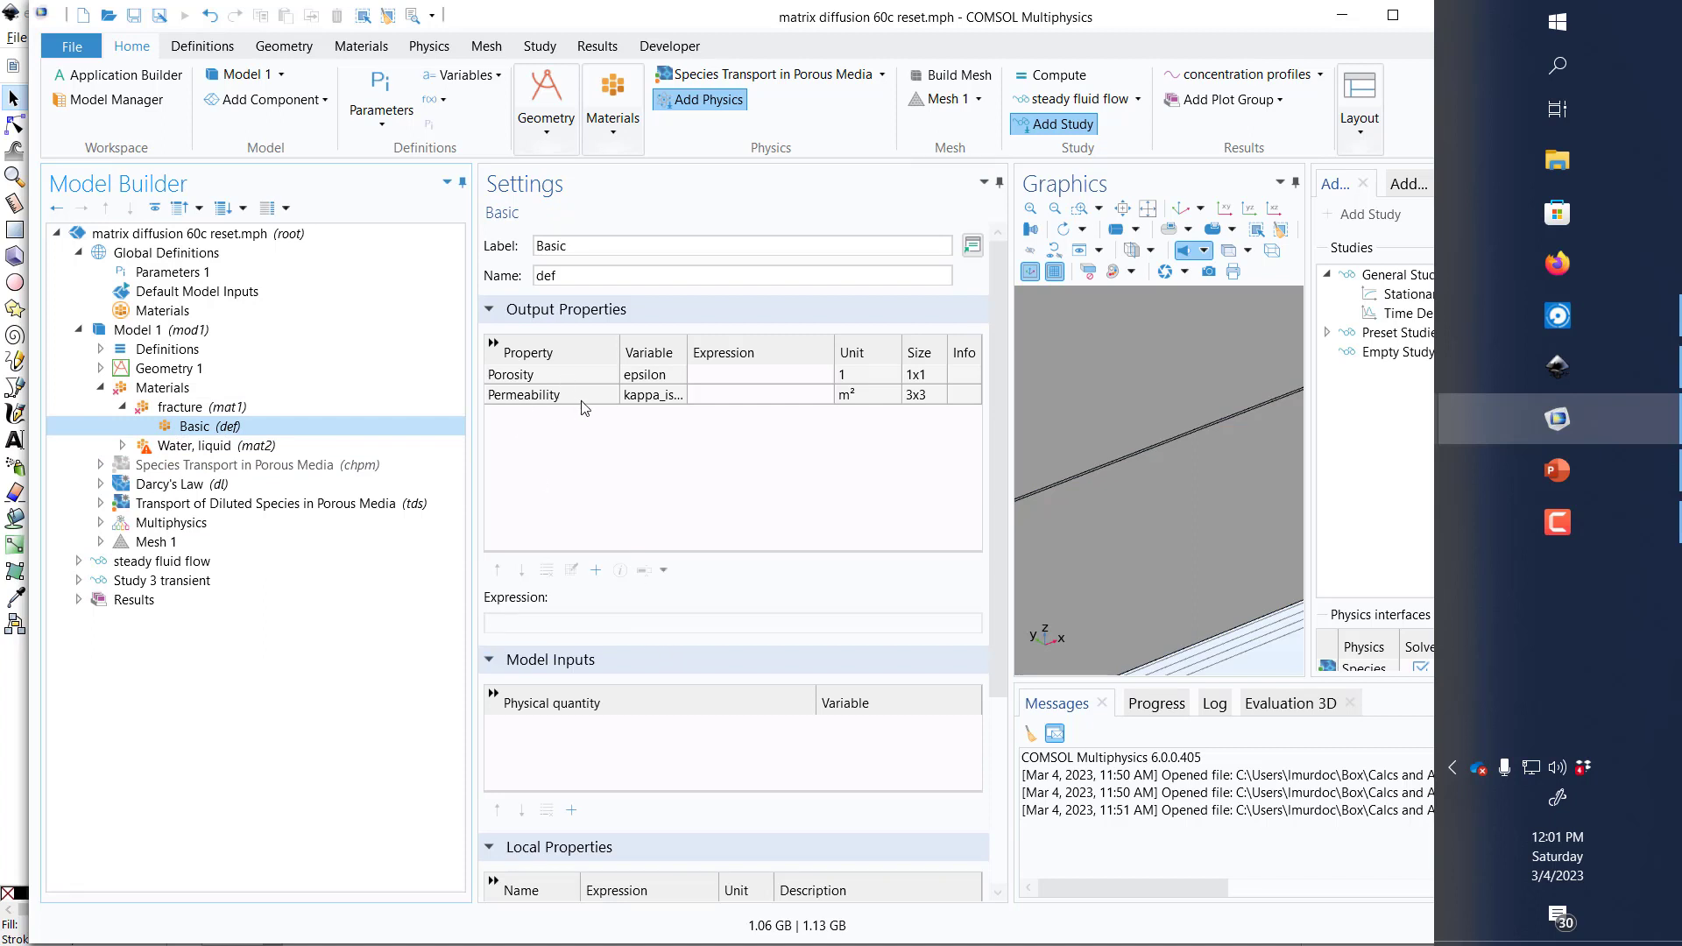
{"action": "left_click", "coordinate": [719, 374]}
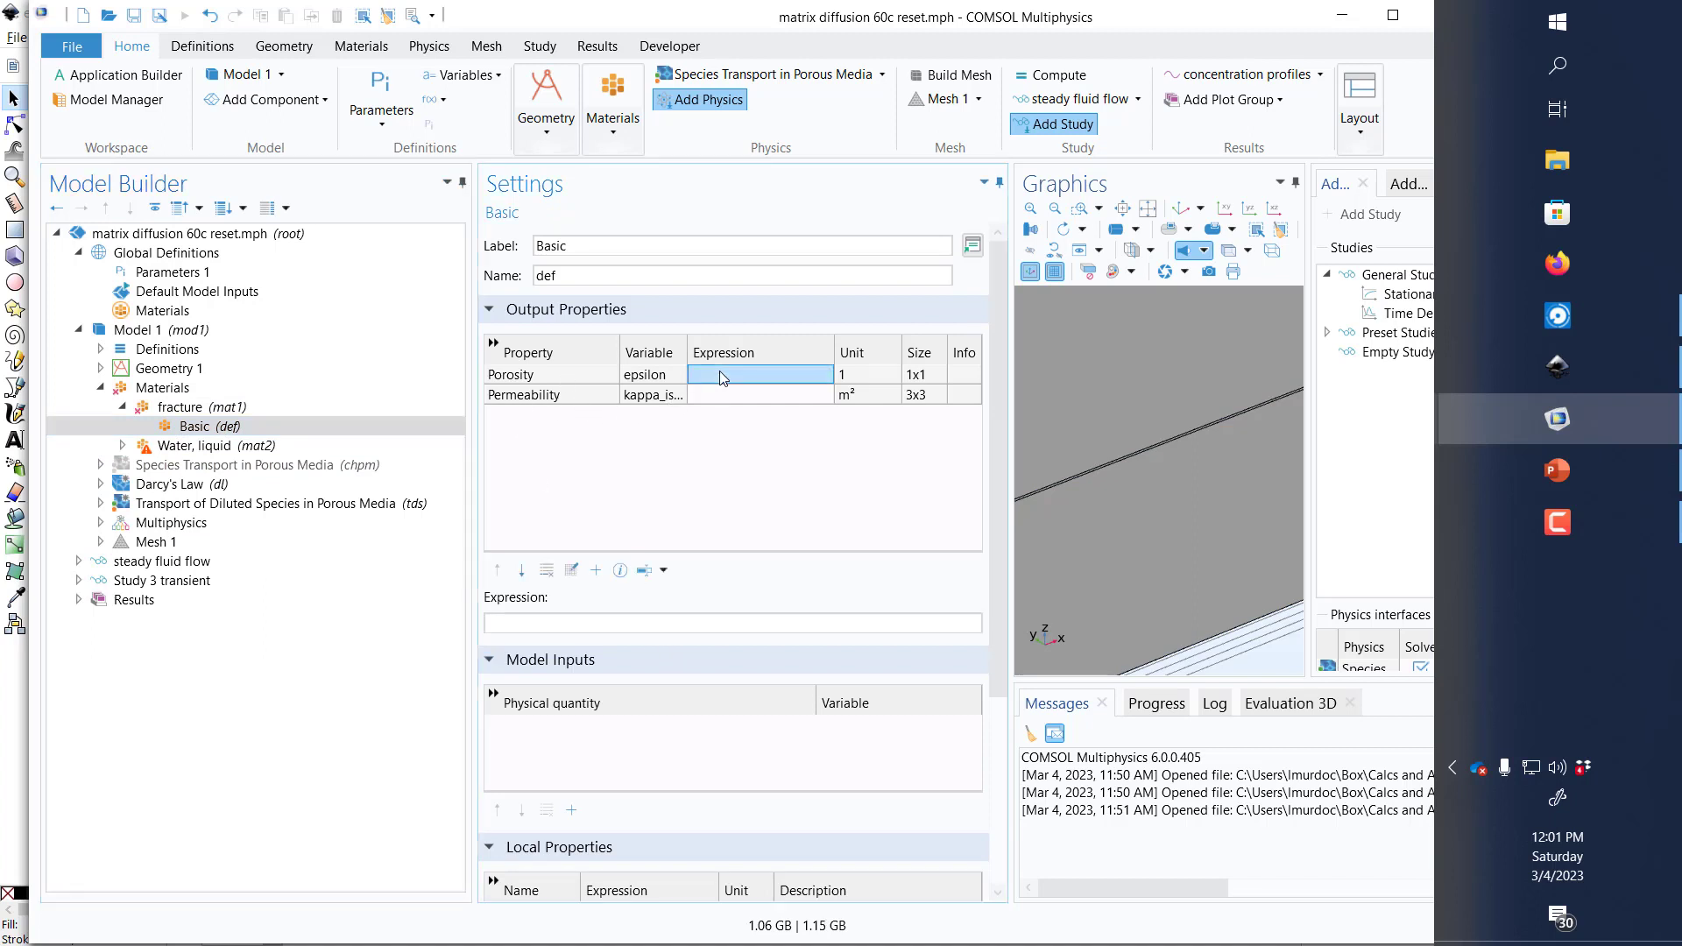
{"action": "type", "text": "0.5"}
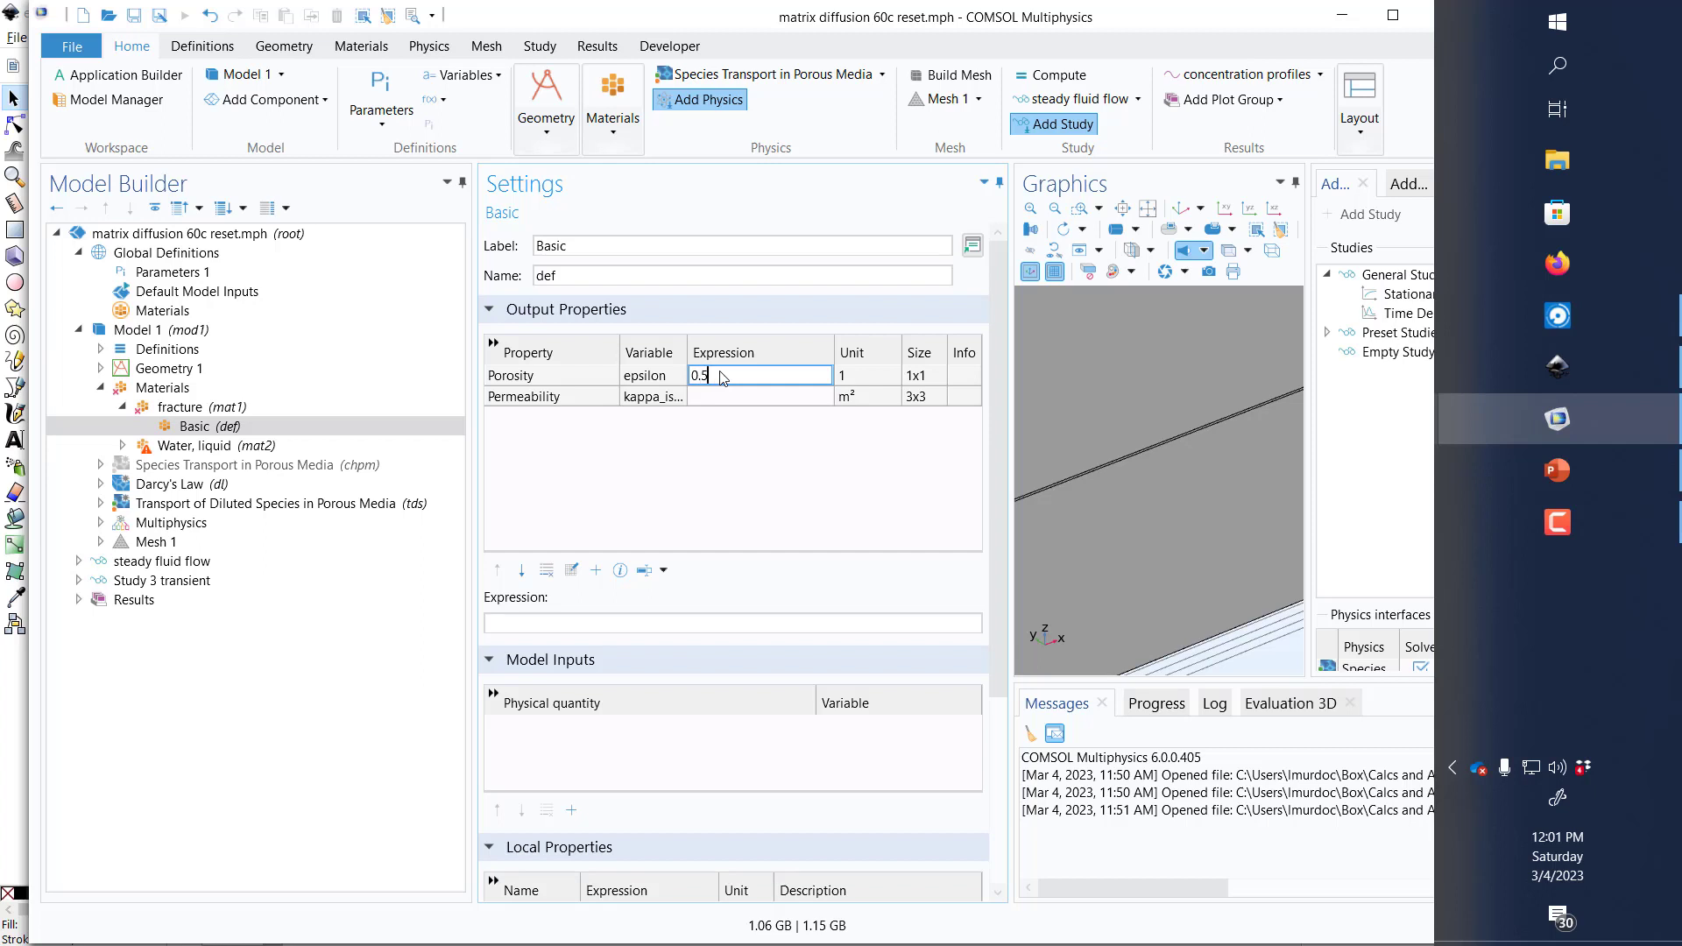
{"action": "left_click", "coordinate": [727, 399]}
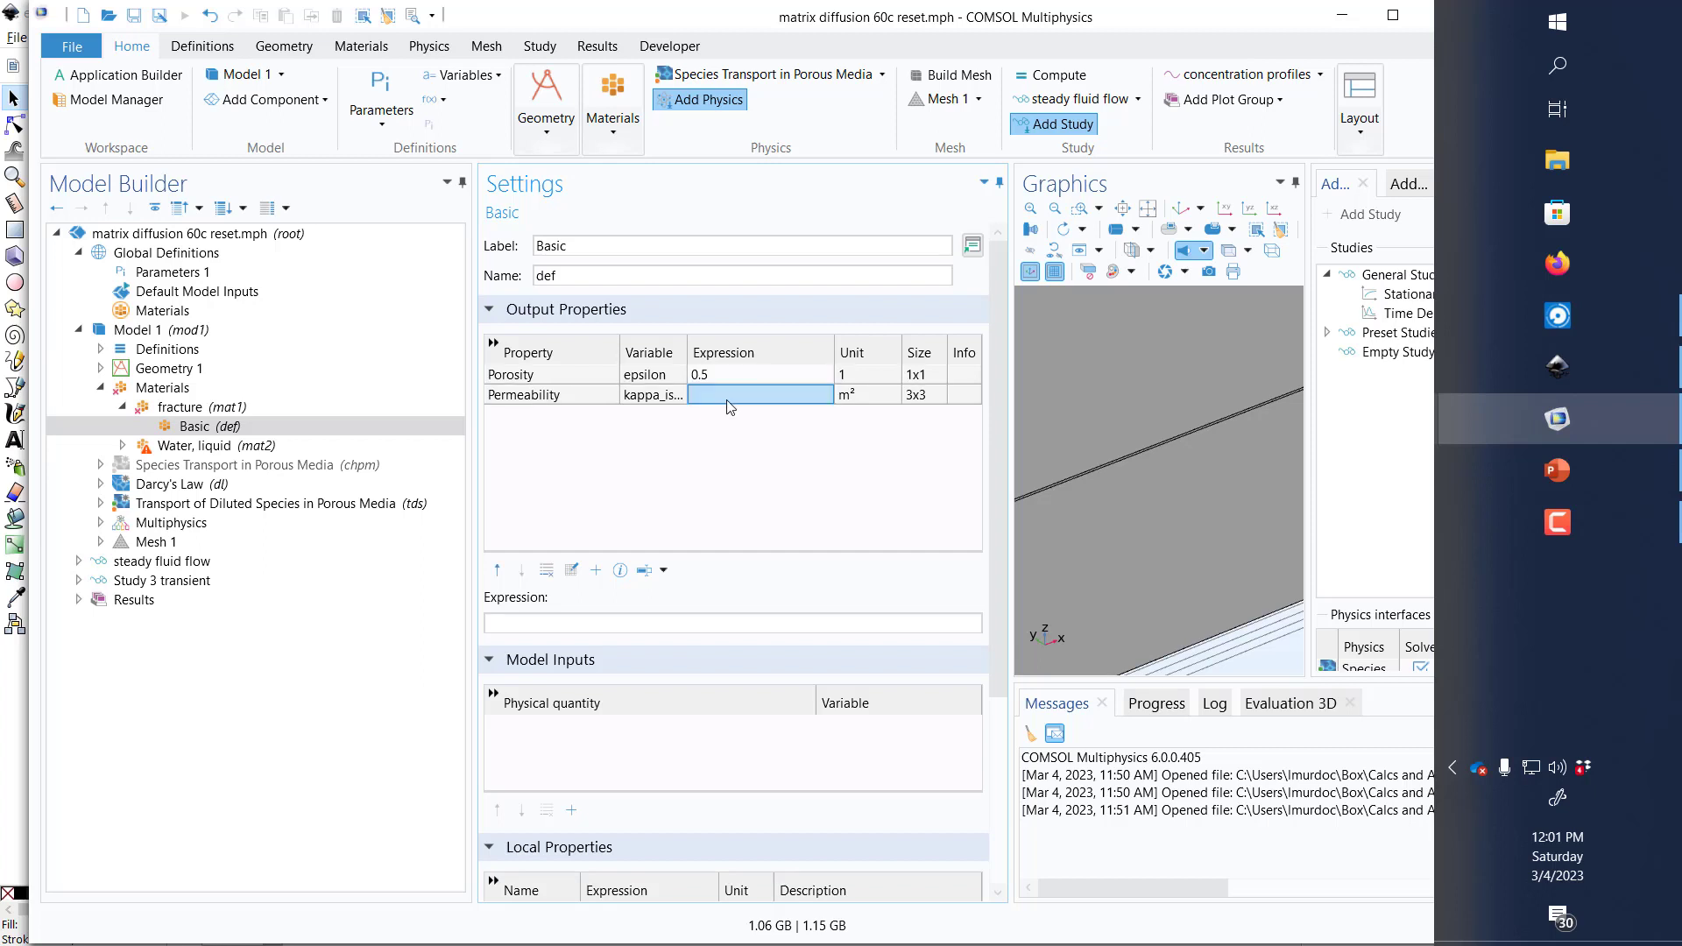
{"action": "type", "text": "1E-12"}
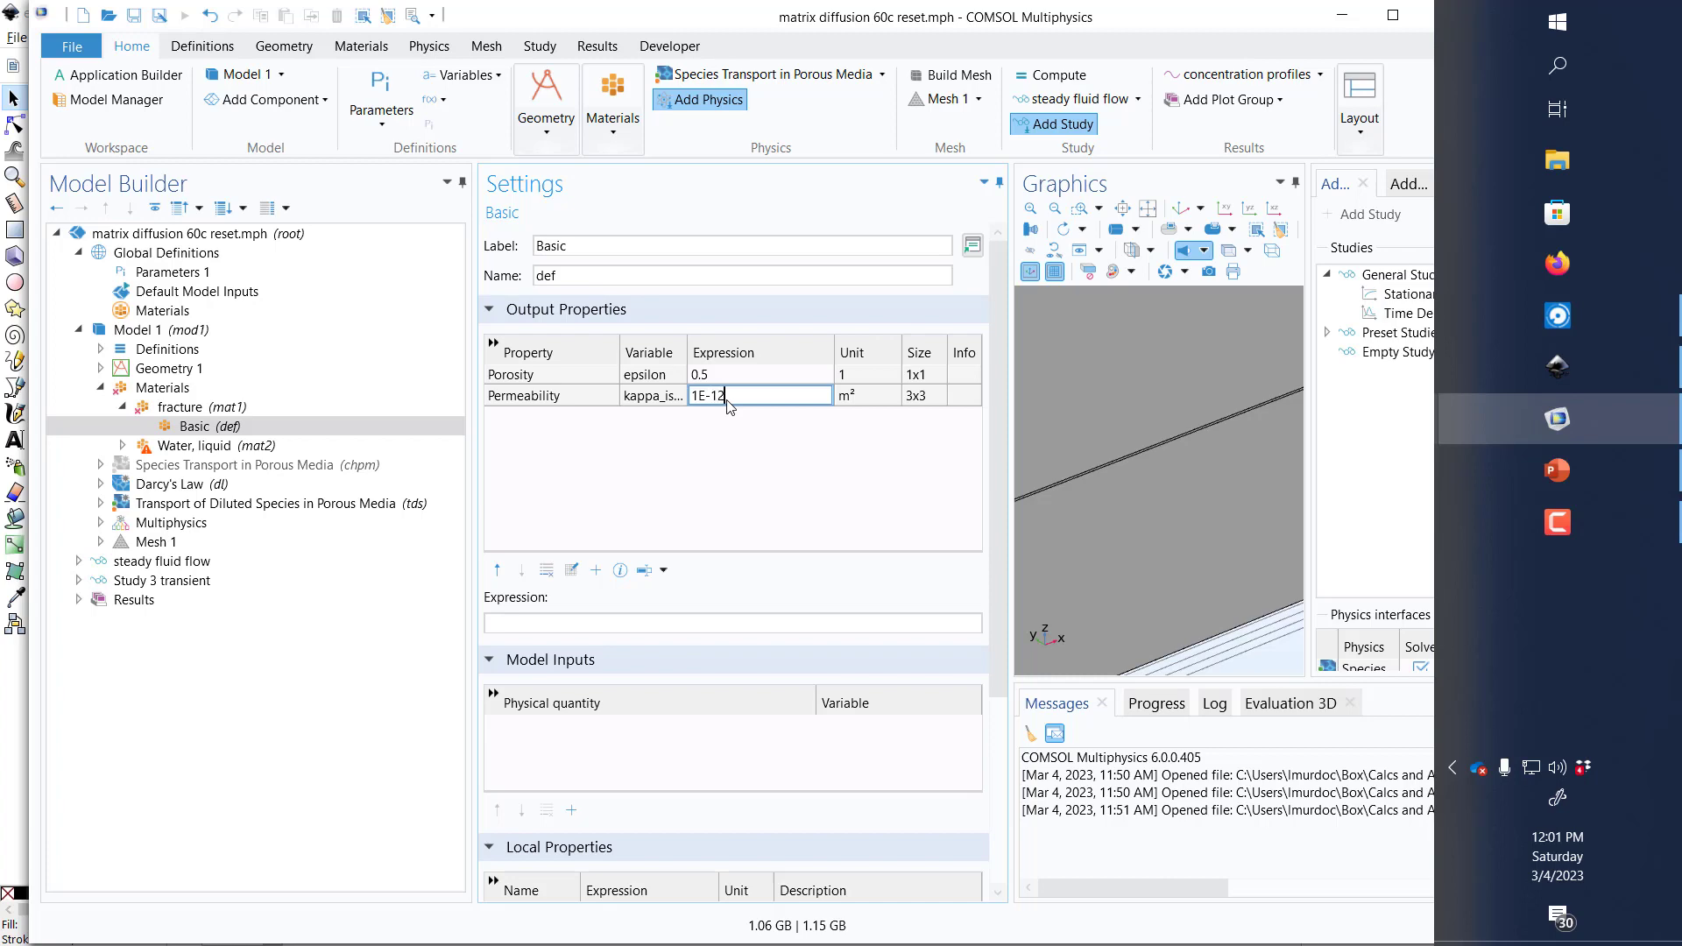
{"action": "left_click", "coordinate": [724, 449]}
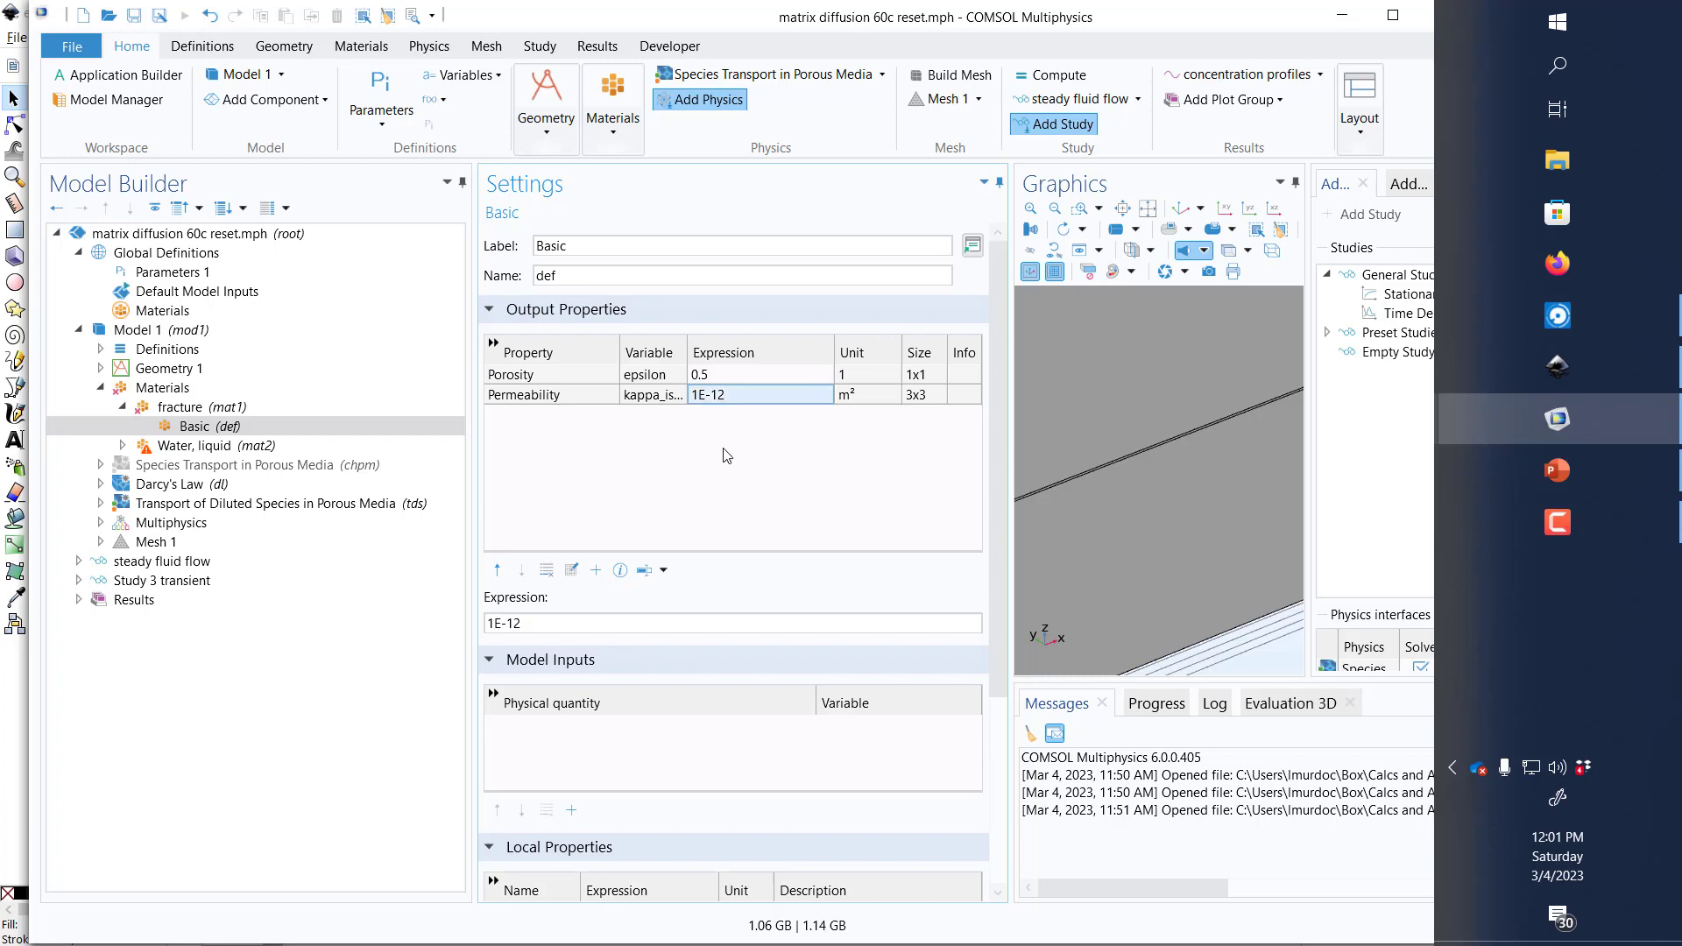
Step: Merge the Water, liquid material with the fracture material and show the combined Basic property group
{"action": "left_click", "coordinate": [157, 445]}
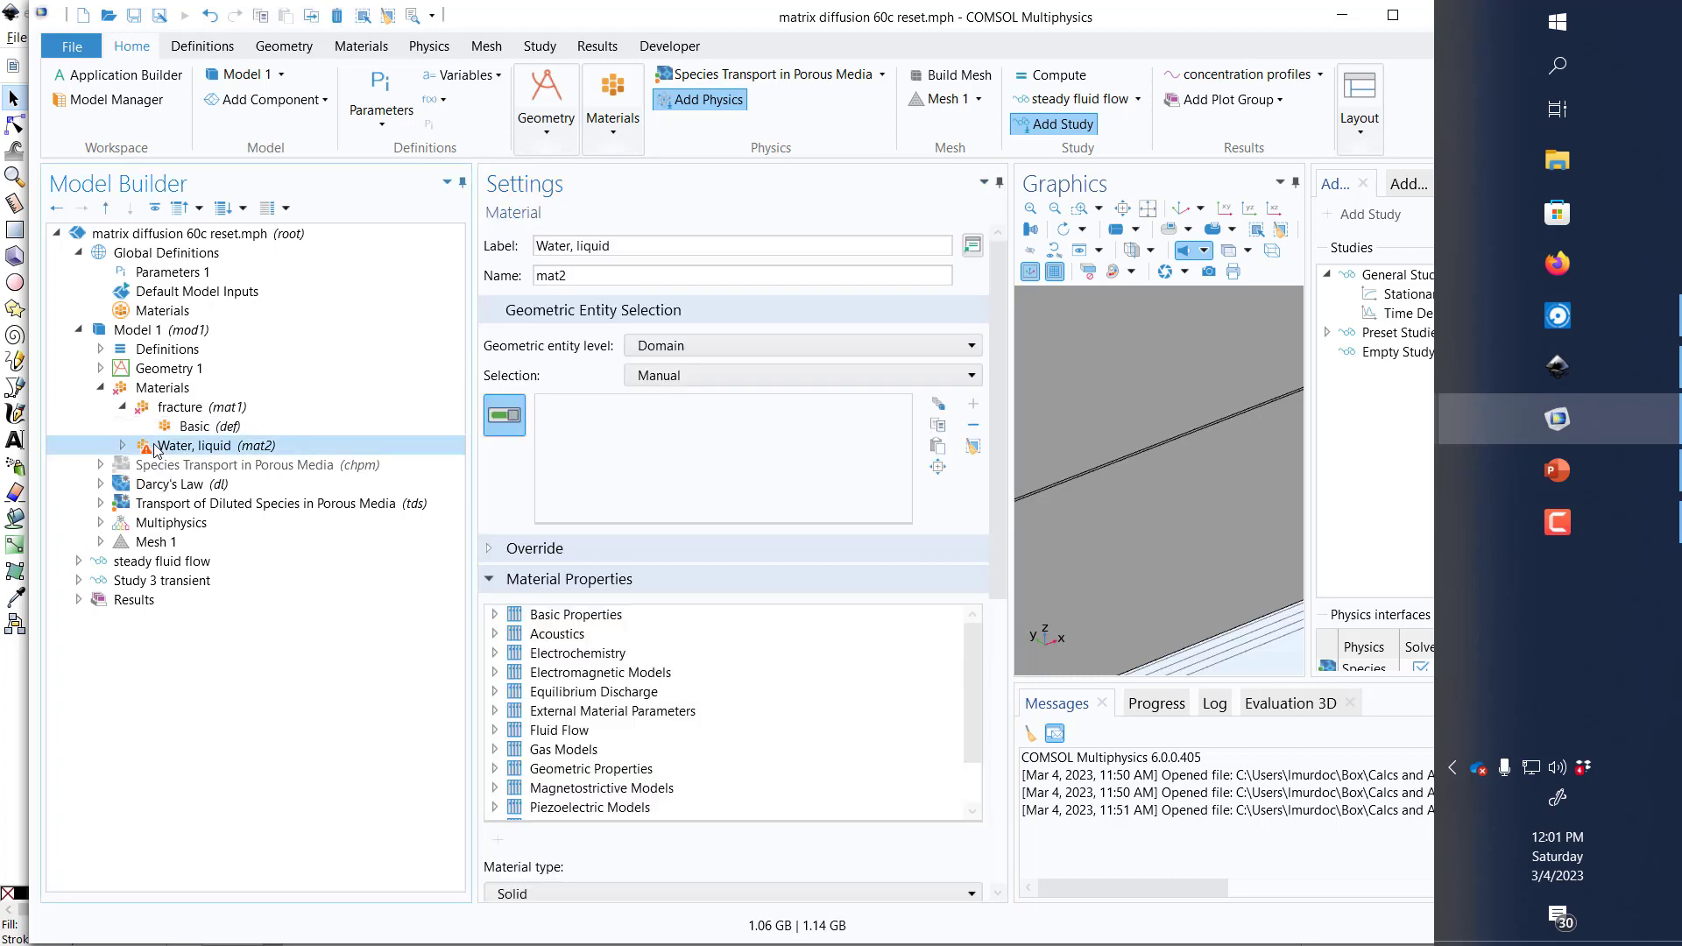
{"action": "right_click", "coordinate": [156, 447]}
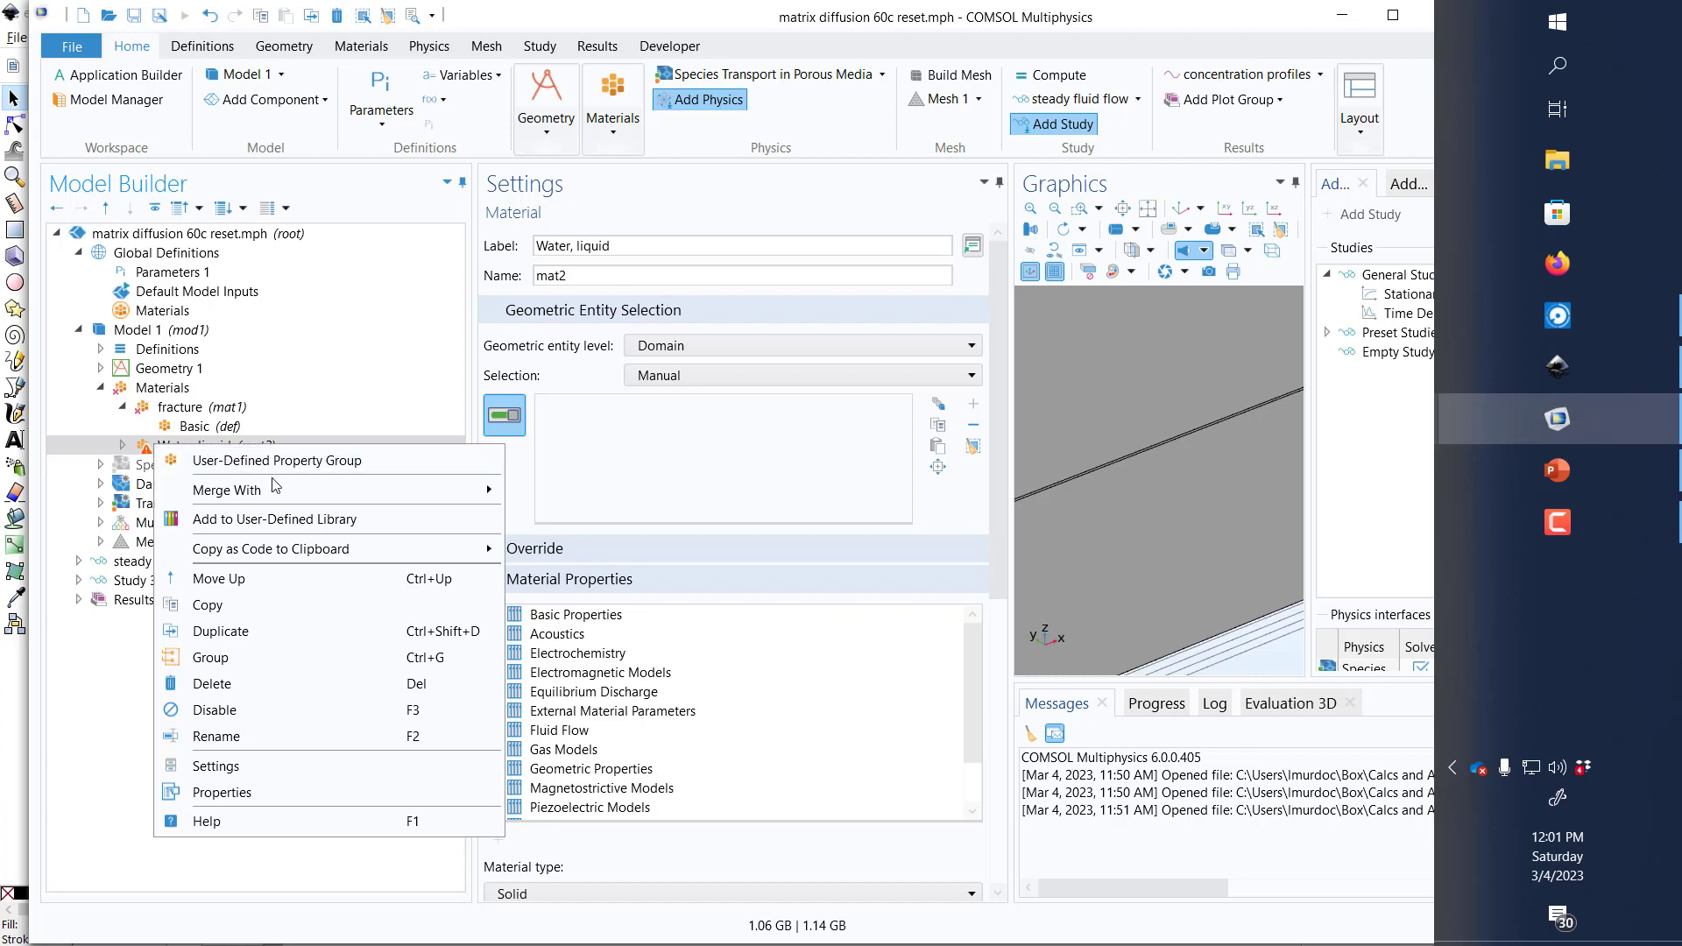
{"action": "mouse_move", "coordinate": [281, 491]}
{"action": "left_click", "coordinate": [582, 489]}
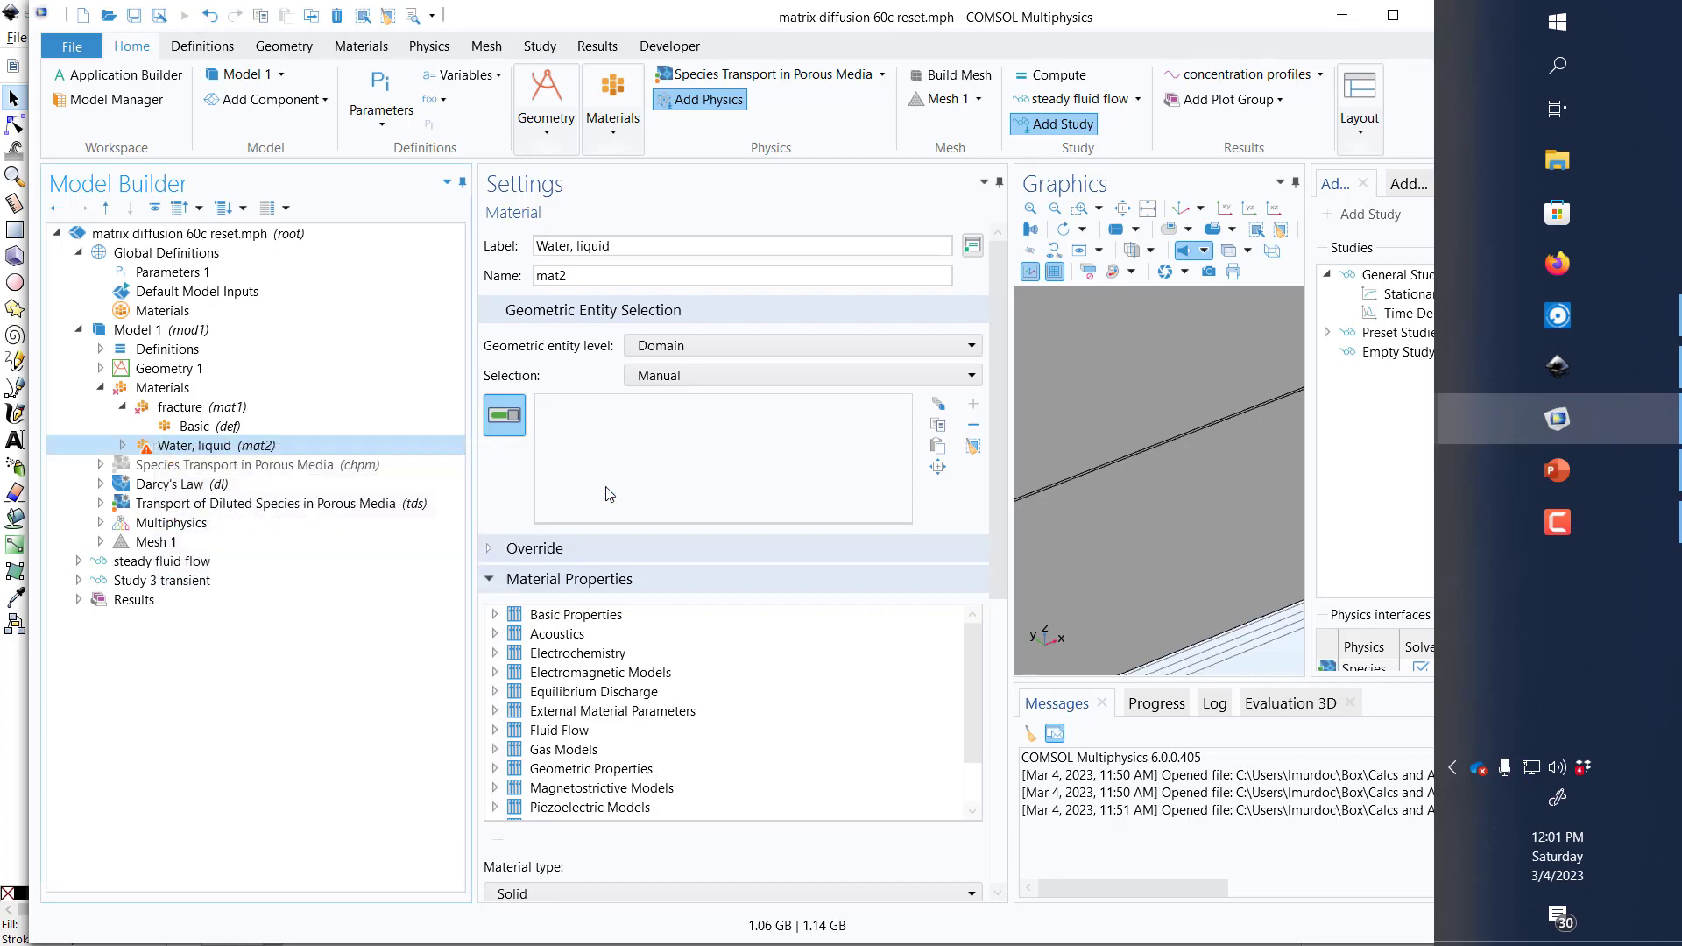
{"action": "left_click", "coordinate": [194, 426]}
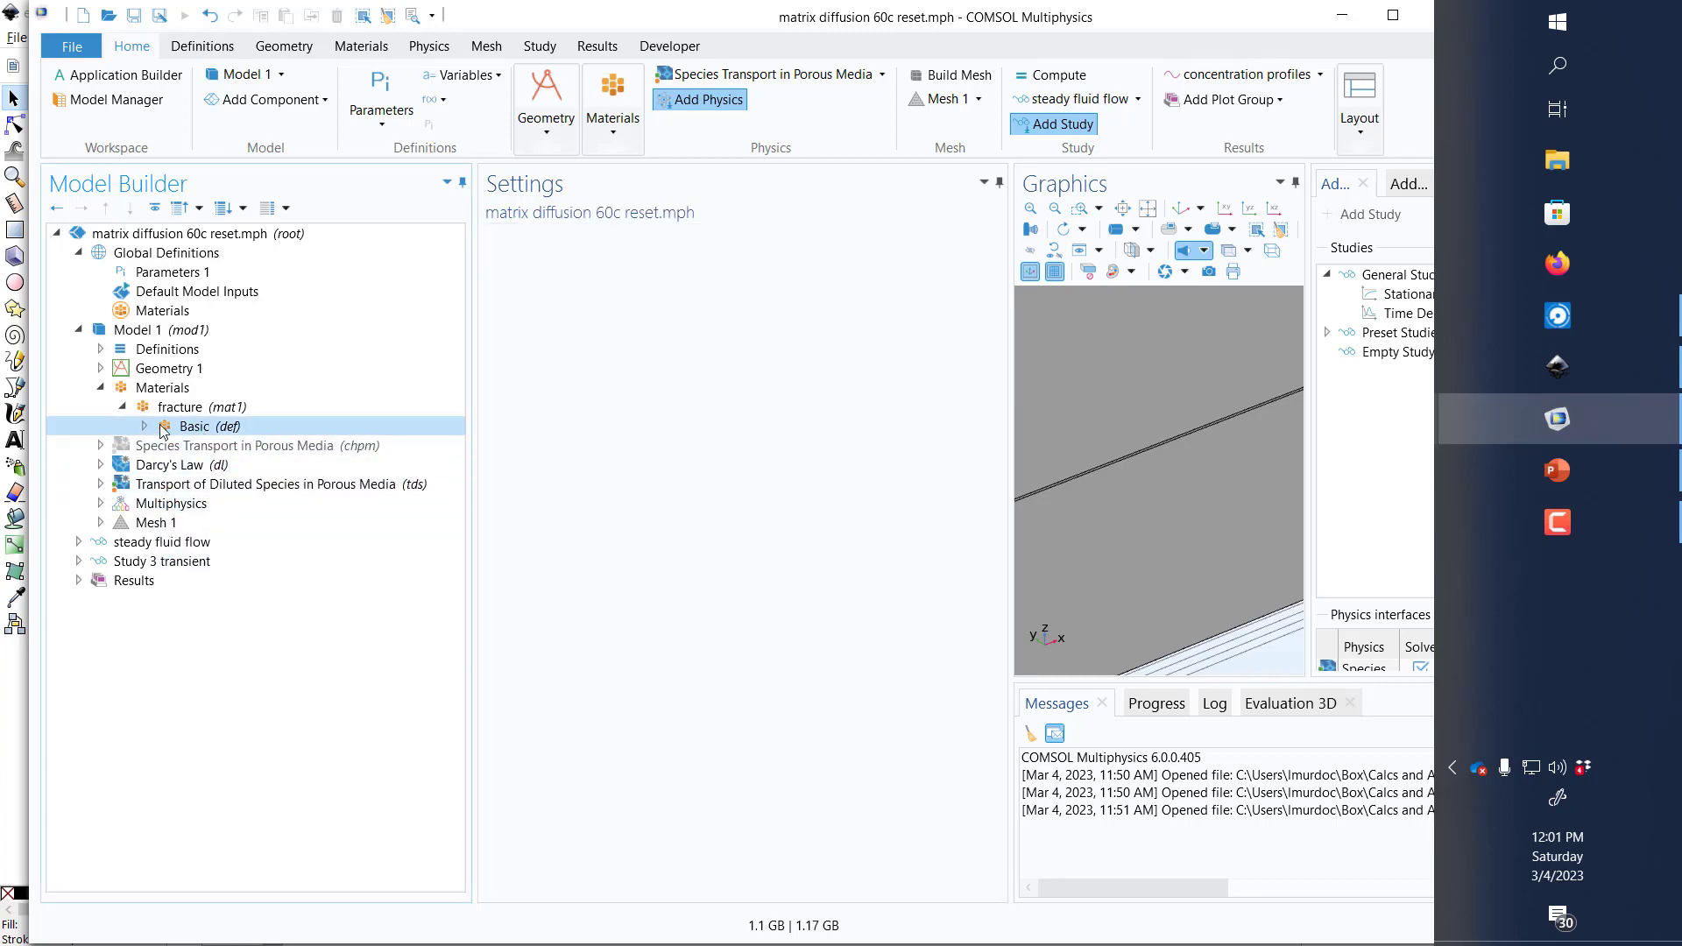
{"action": "left_click", "coordinate": [146, 426]}
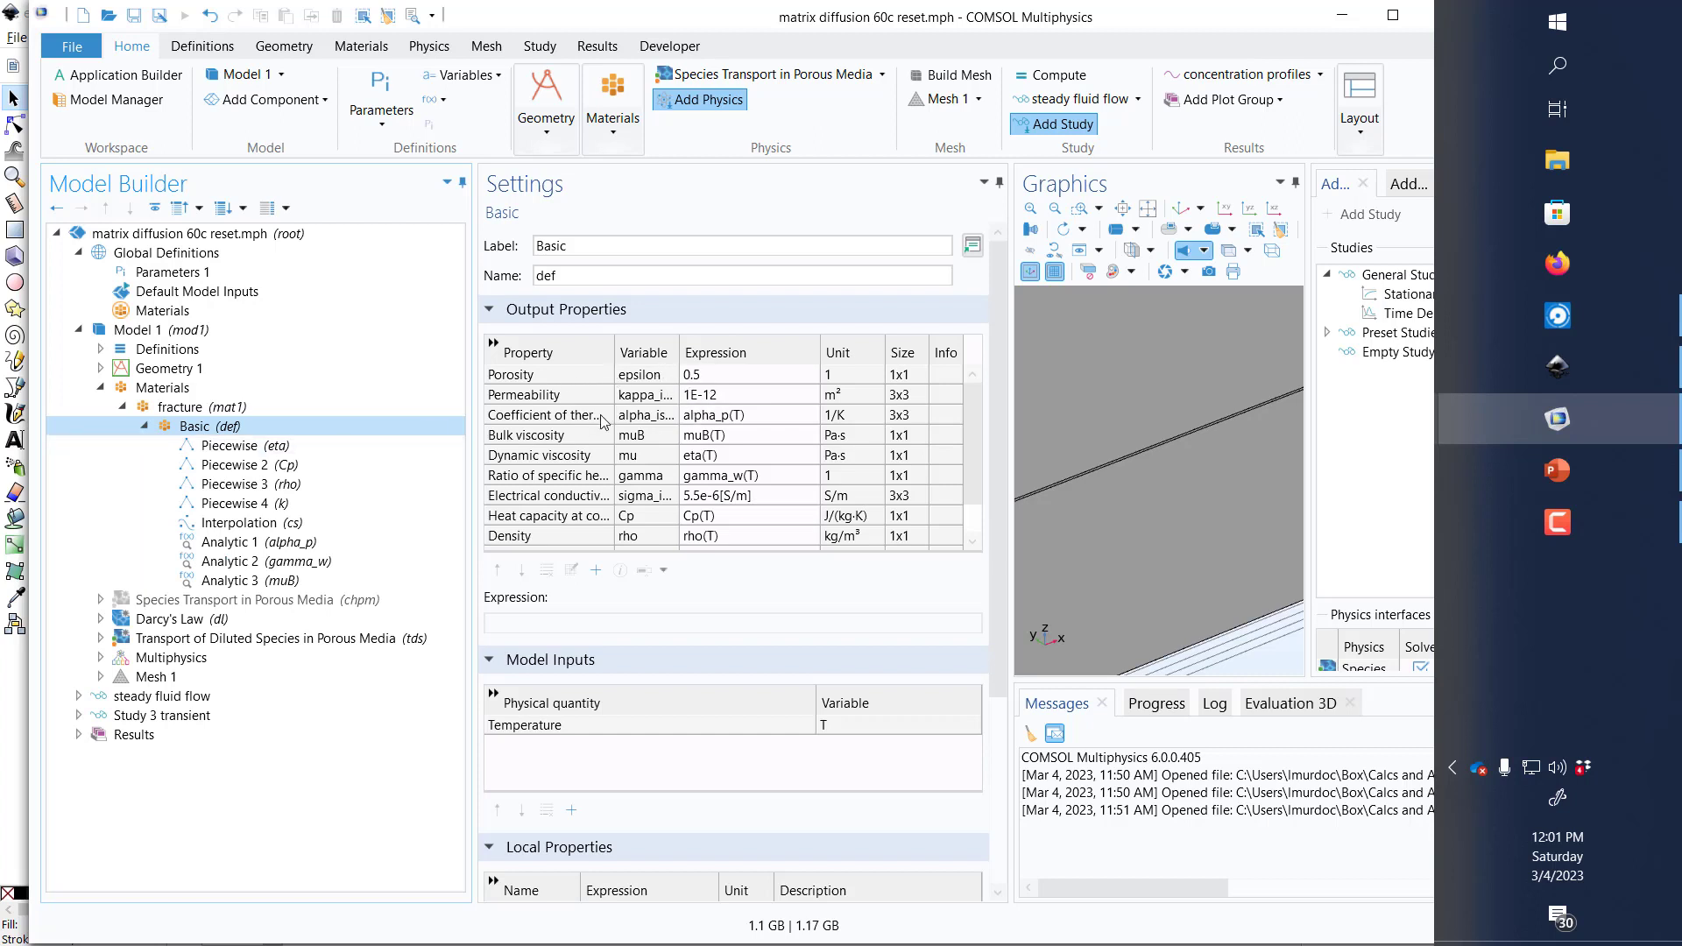
Step: Add a second blank material to Model 1 and label it matrix
{"action": "right_click", "coordinate": [204, 392]}
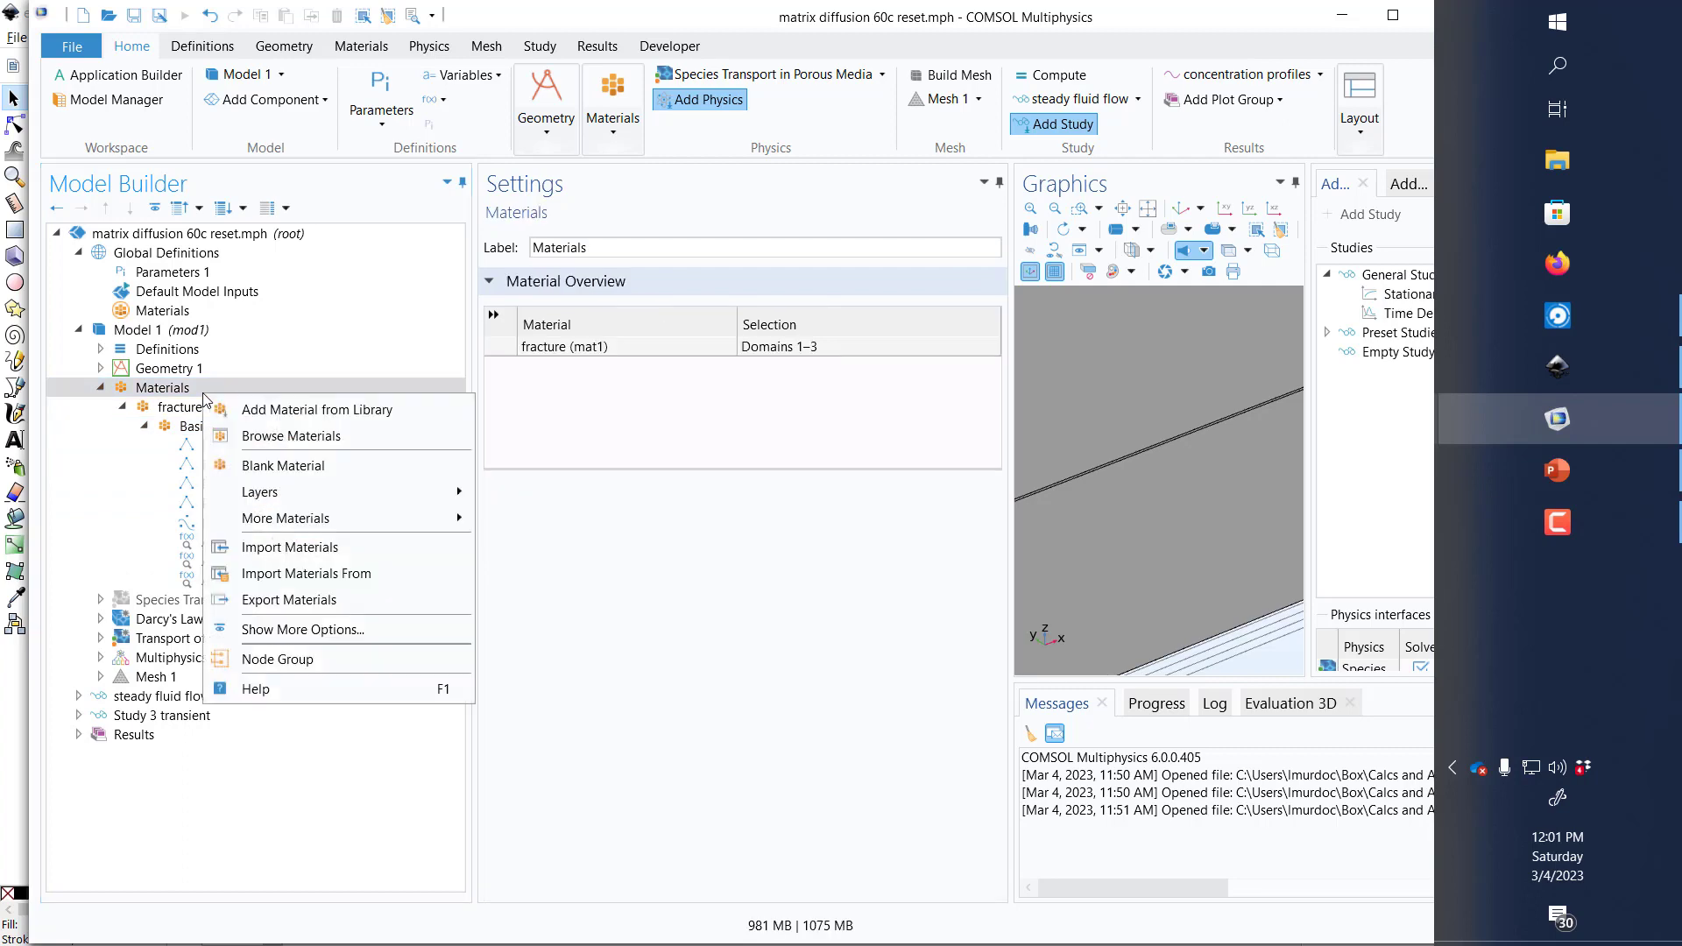
{"action": "left_click", "coordinate": [272, 465]}
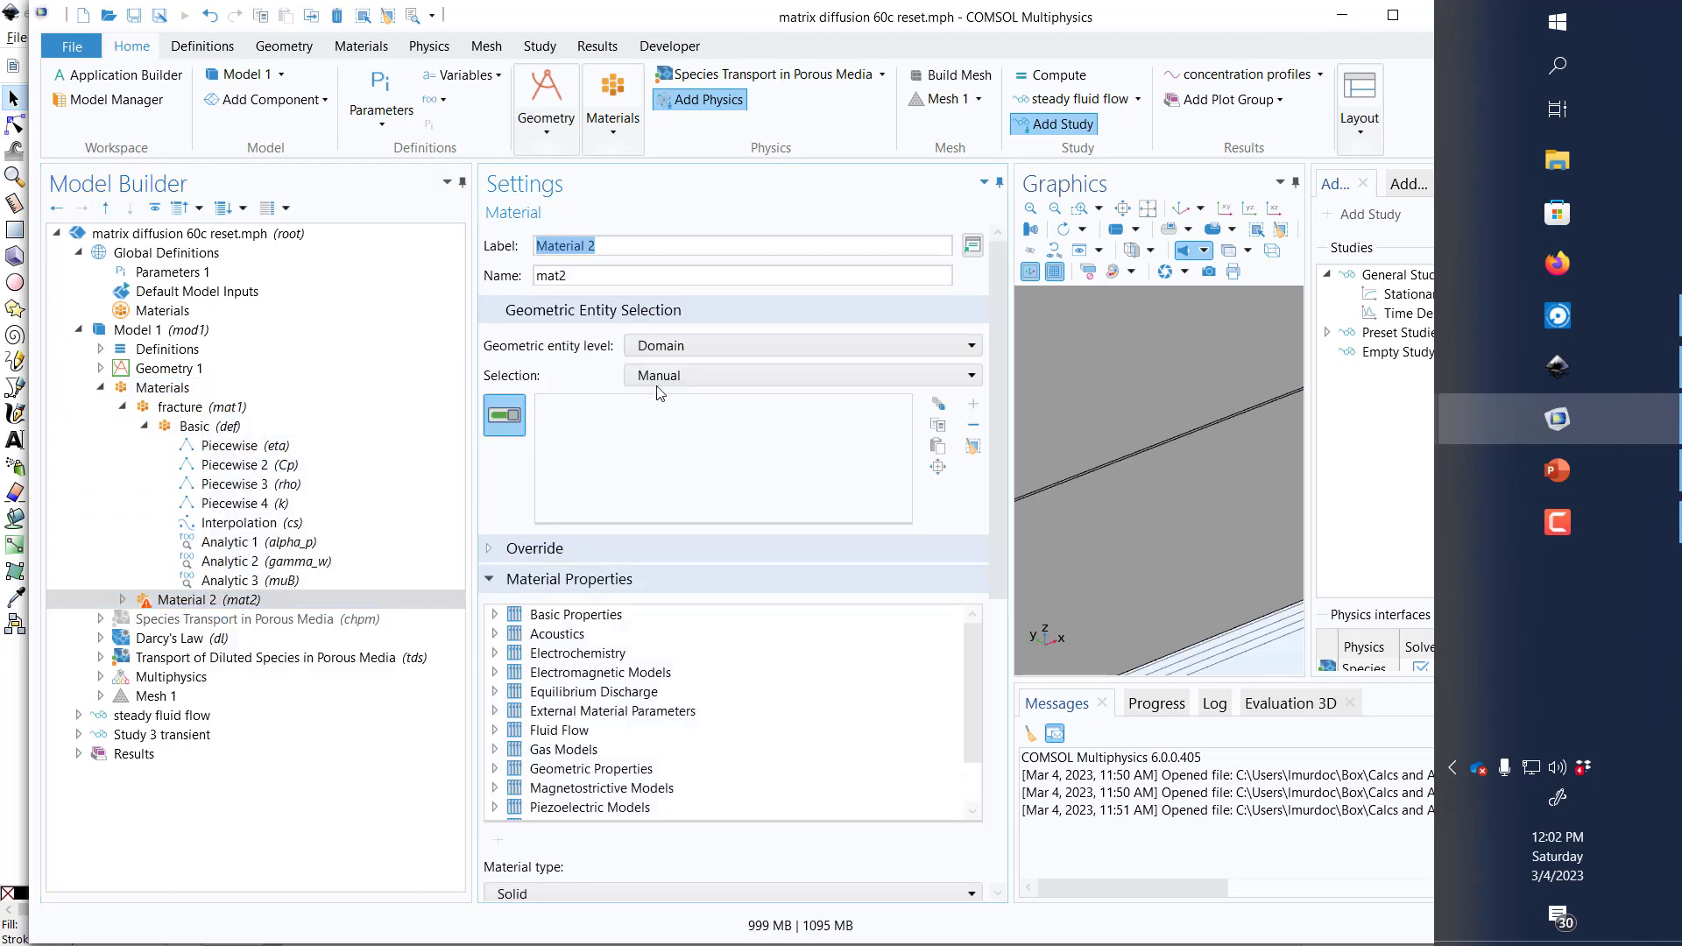
{"action": "type", "text": "matrix"}
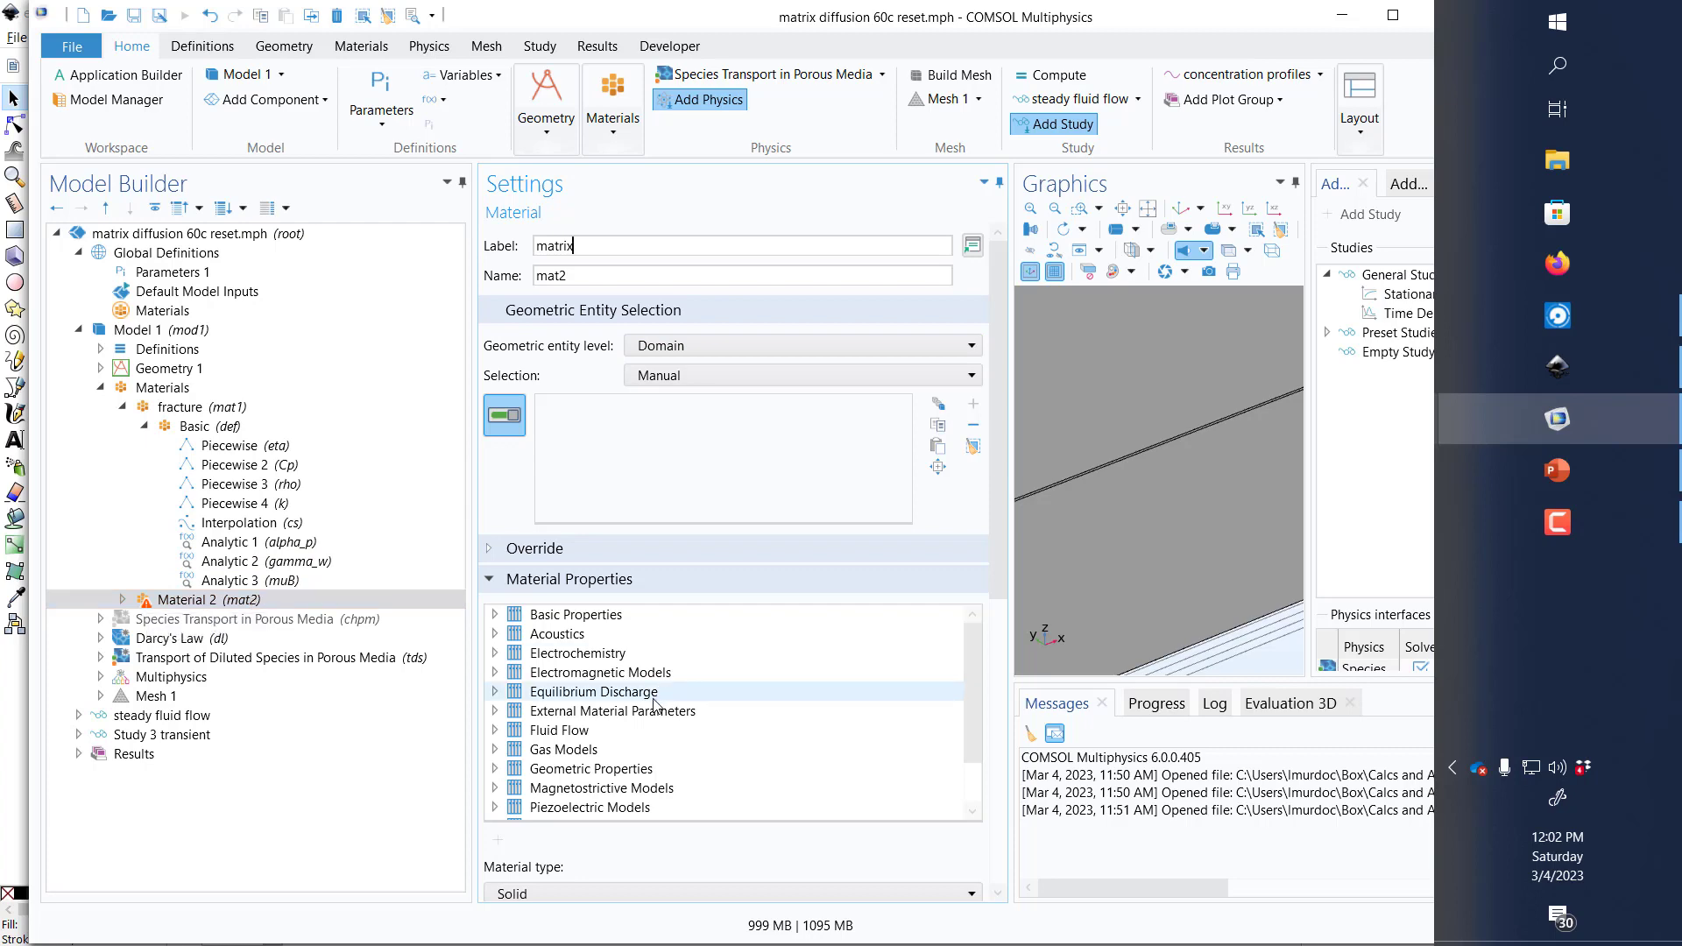
Step: Add the basic properties Porosity and Permeability to the matrix material
{"action": "left_click", "coordinate": [592, 615]}
{"action": "left_click", "coordinate": [494, 614]}
{"action": "scroll", "coordinate": [628, 743], "scroll_direction": "down", "scroll_amount": 6}
{"action": "left_click", "coordinate": [602, 698]}
{"action": "right_click", "coordinate": [601, 698]}
{"action": "left_click", "coordinate": [588, 714]}
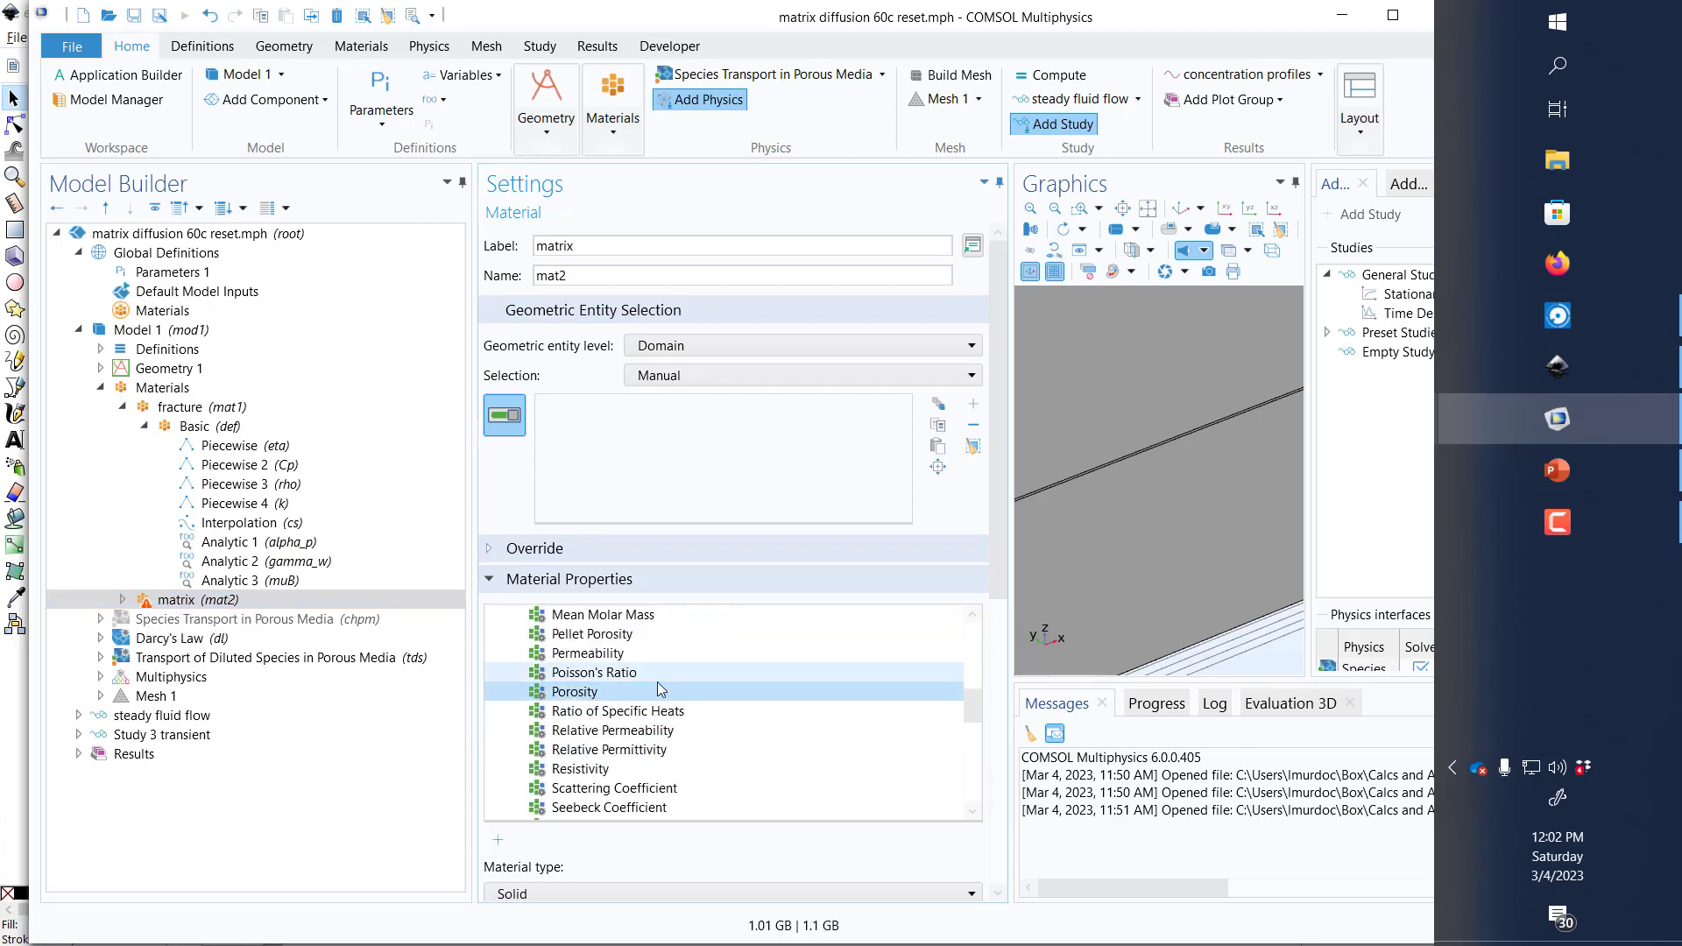
{"action": "right_click", "coordinate": [650, 653]}
{"action": "left_click", "coordinate": [632, 668]}
Step: Set the matrix material's porosity to 0.2 and its permeability to 1E-18 m² in the Basic property group
{"action": "left_click", "coordinate": [122, 600]}
{"action": "left_click", "coordinate": [223, 618]}
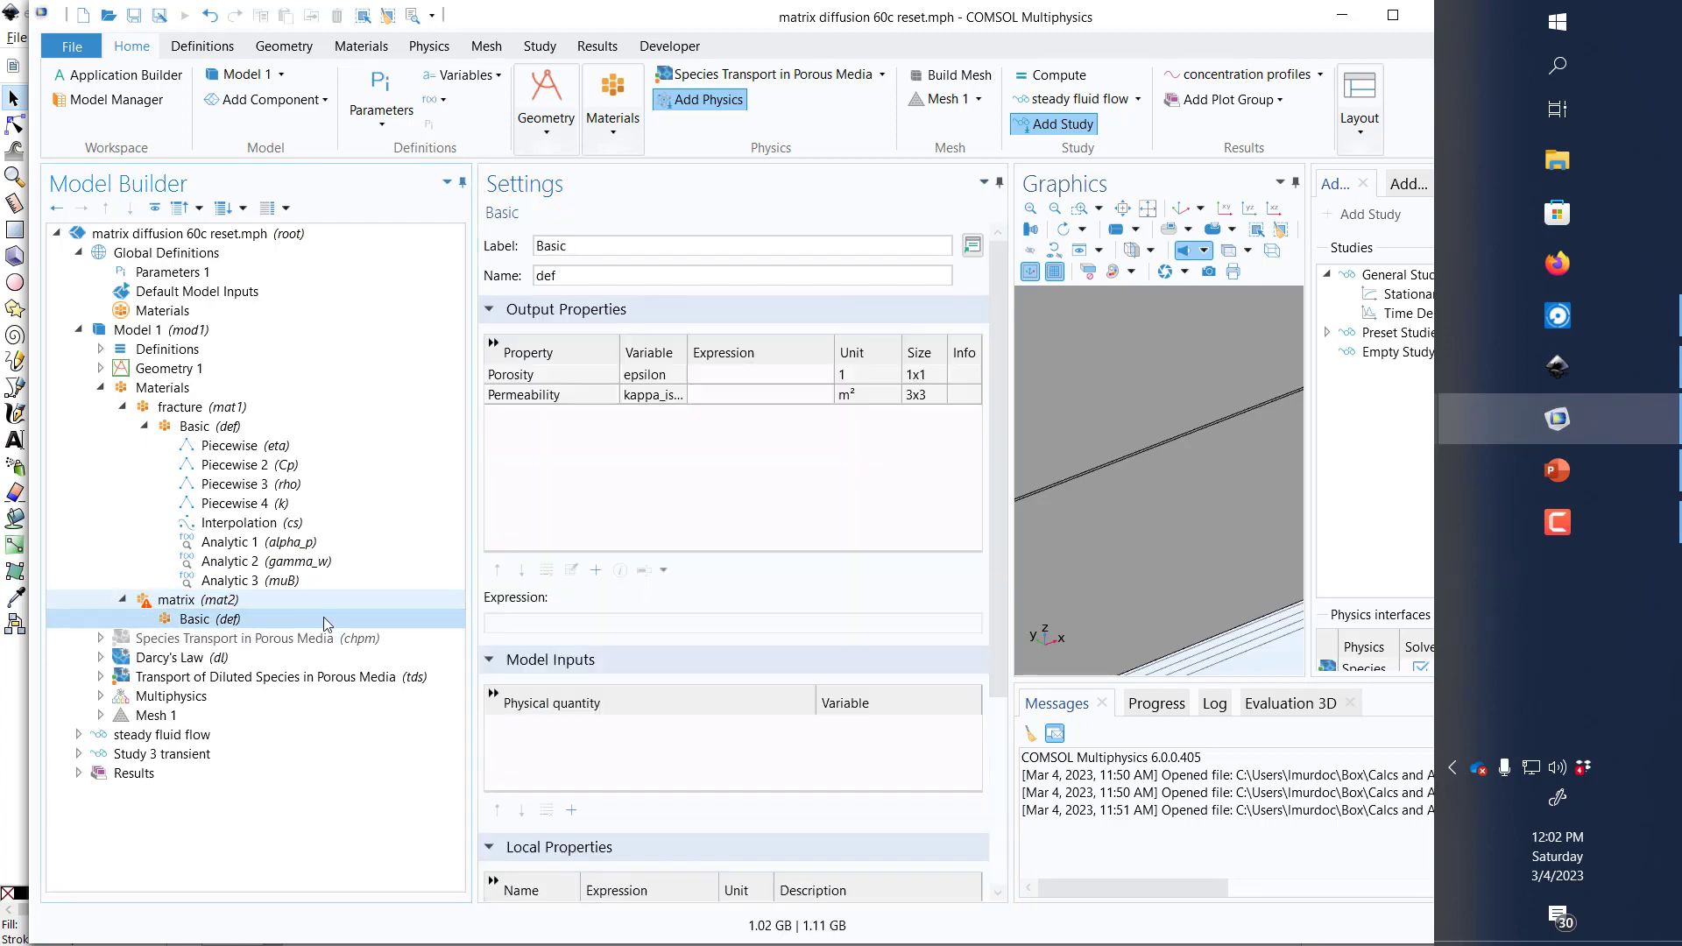
{"action": "left_click", "coordinate": [730, 375]}
{"action": "type", "text": "o.2"}
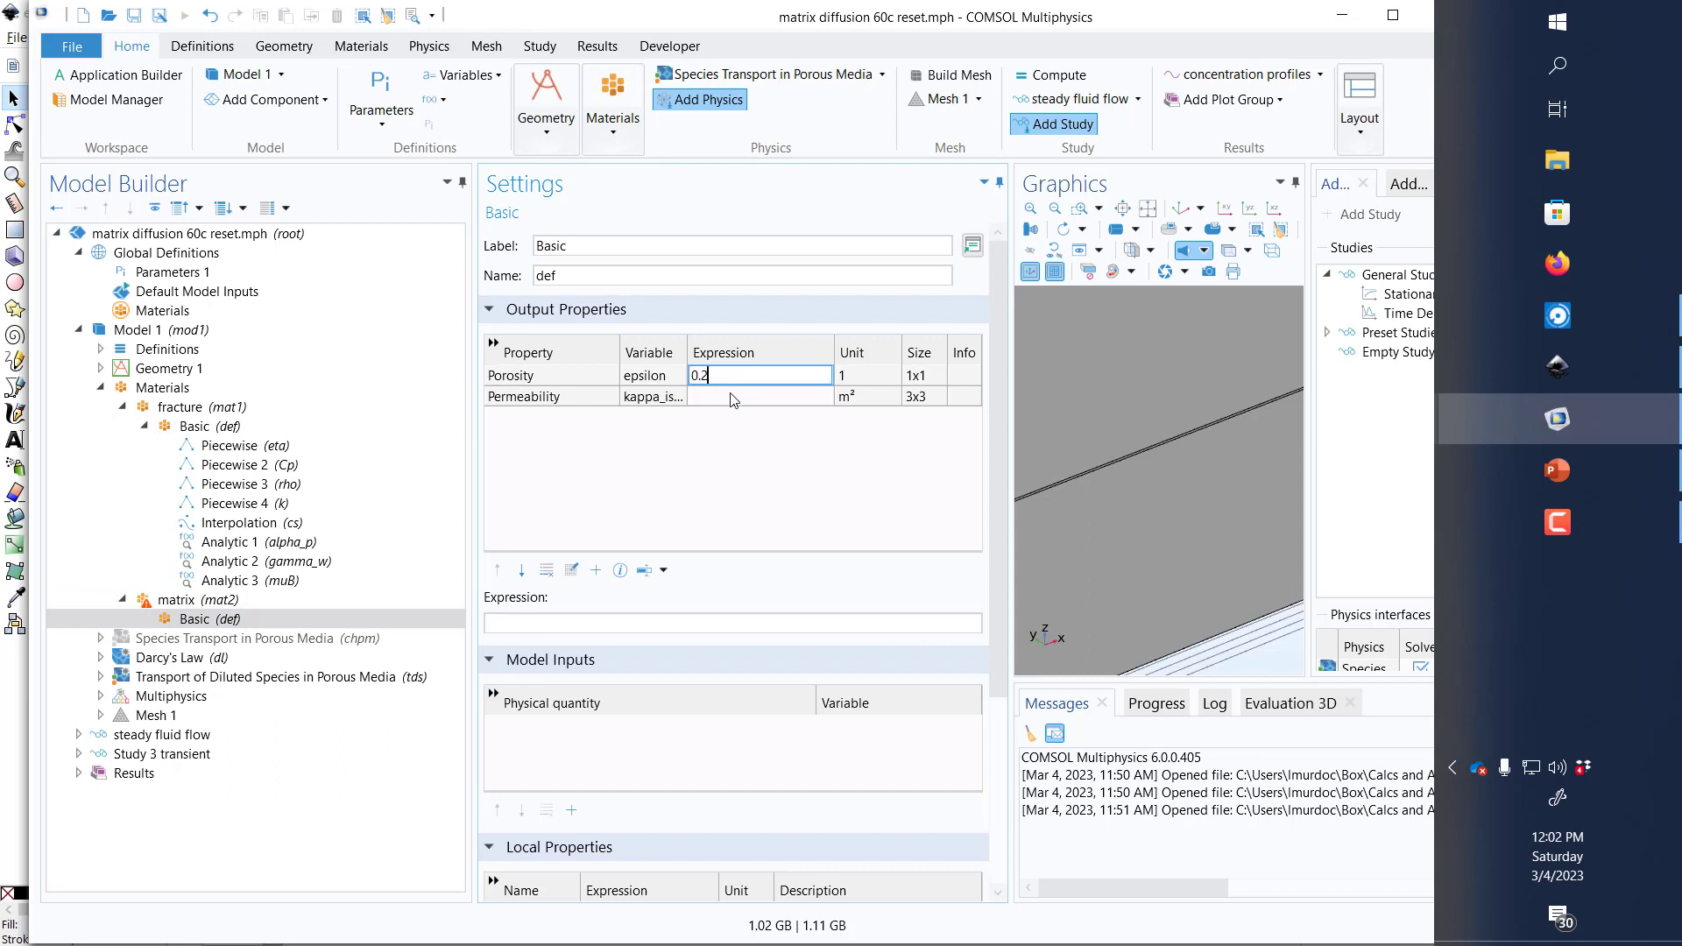
{"action": "left_click", "coordinate": [734, 396]}
{"action": "type", "text": "1e-16"}
{"action": "key", "text": "Return"}
Step: Add the built-in Water, liquid material to Model 1 from the Material Browser
{"action": "left_click", "coordinate": [162, 388]}
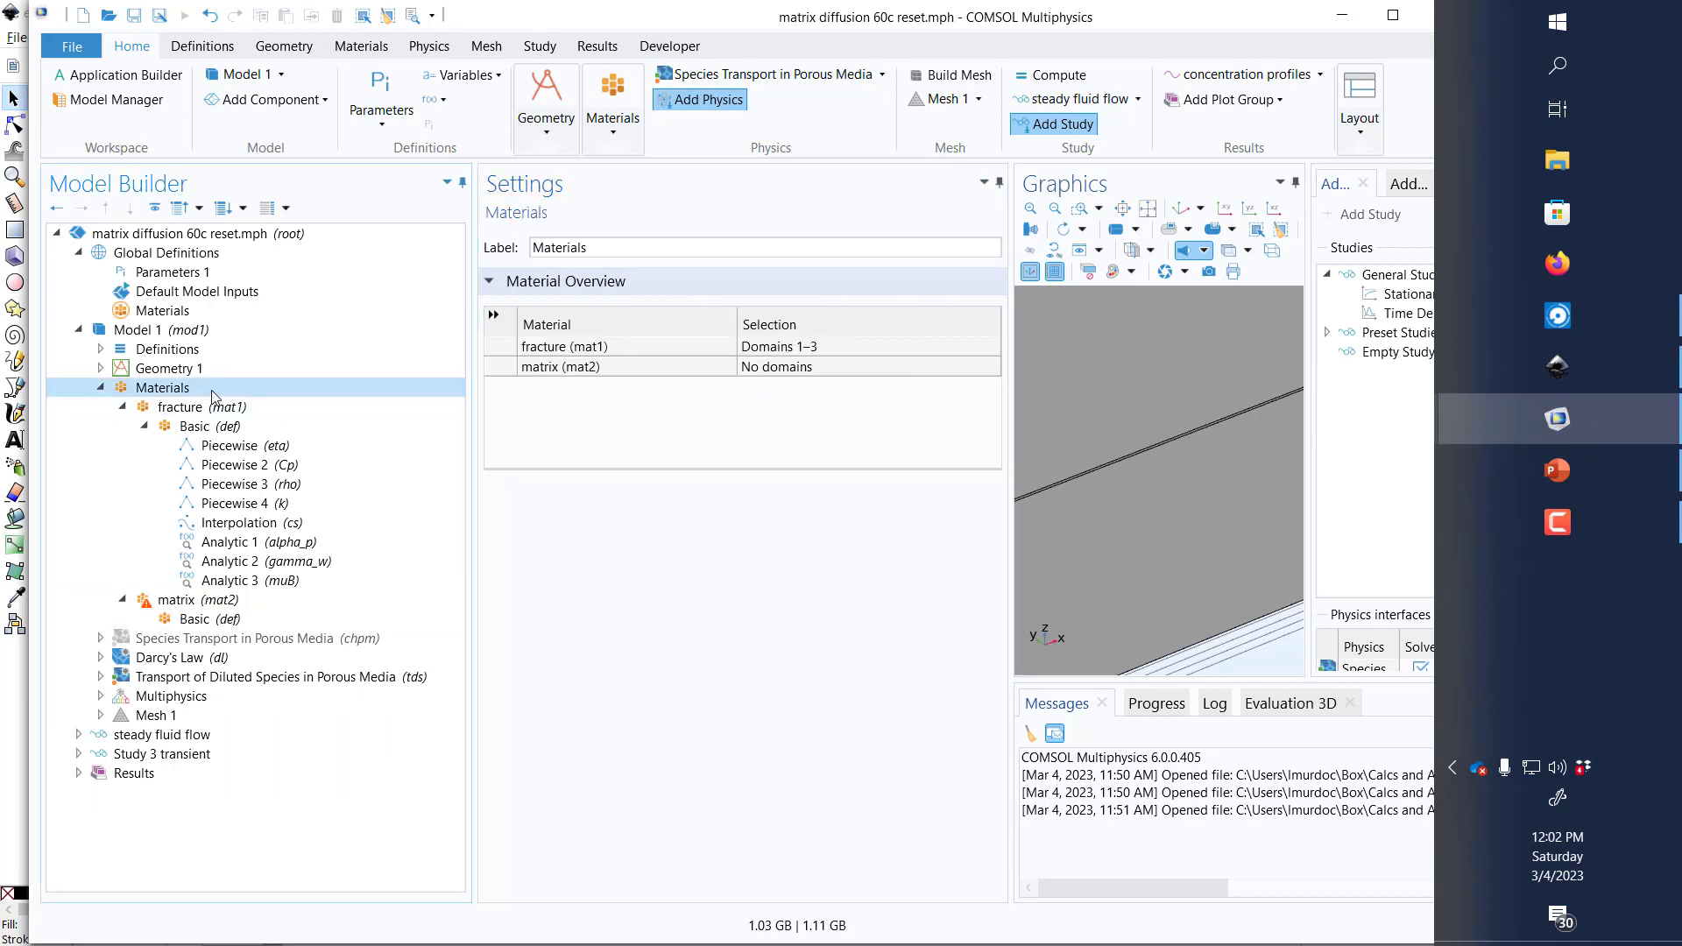
{"action": "right_click", "coordinate": [212, 391]}
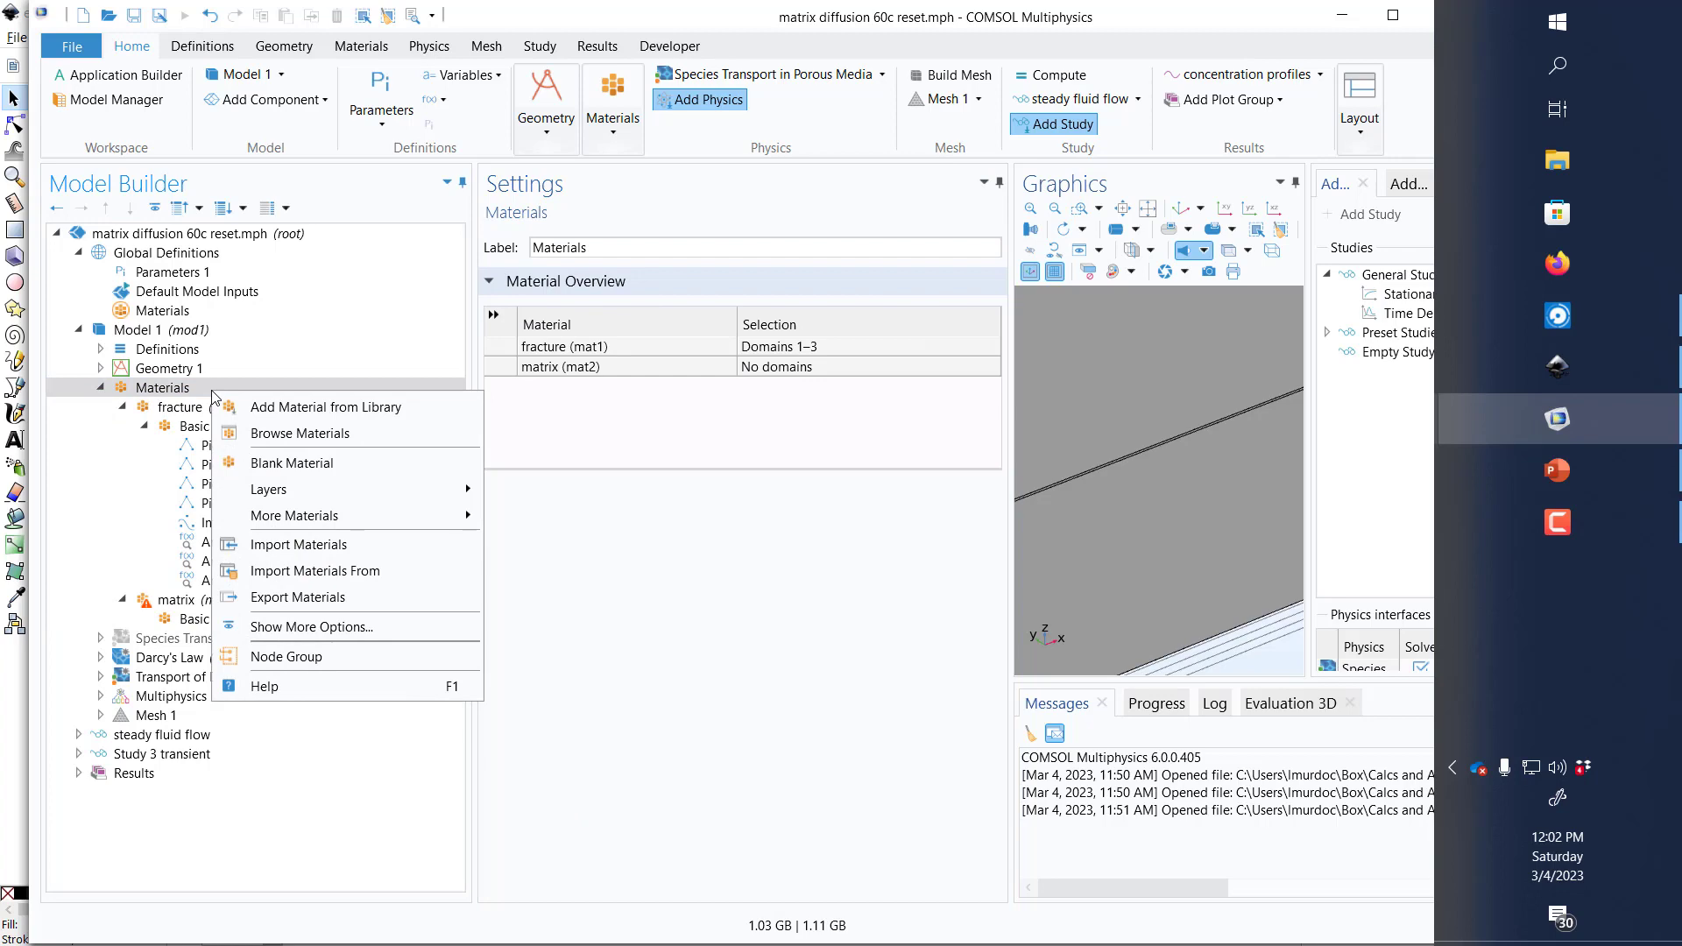
{"action": "left_click", "coordinate": [300, 432]}
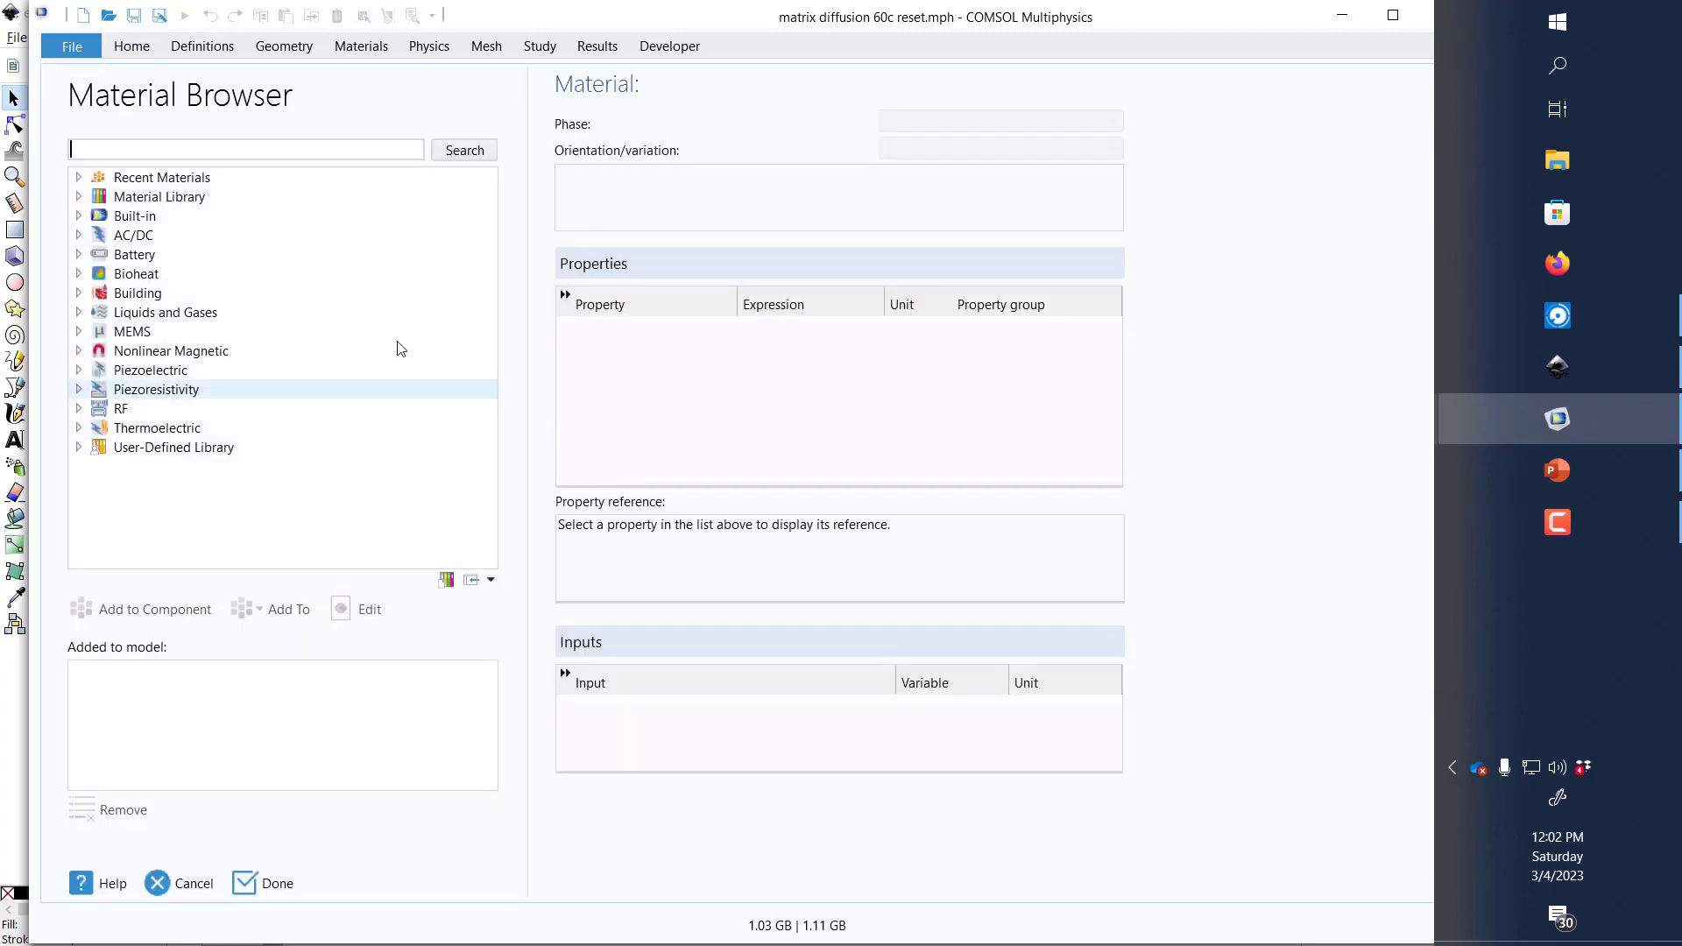
{"action": "double_click", "coordinate": [91, 219]}
{"action": "scroll", "coordinate": [166, 499], "scroll_direction": "down", "scroll_amount": 6}
{"action": "left_click", "coordinate": [172, 524]}
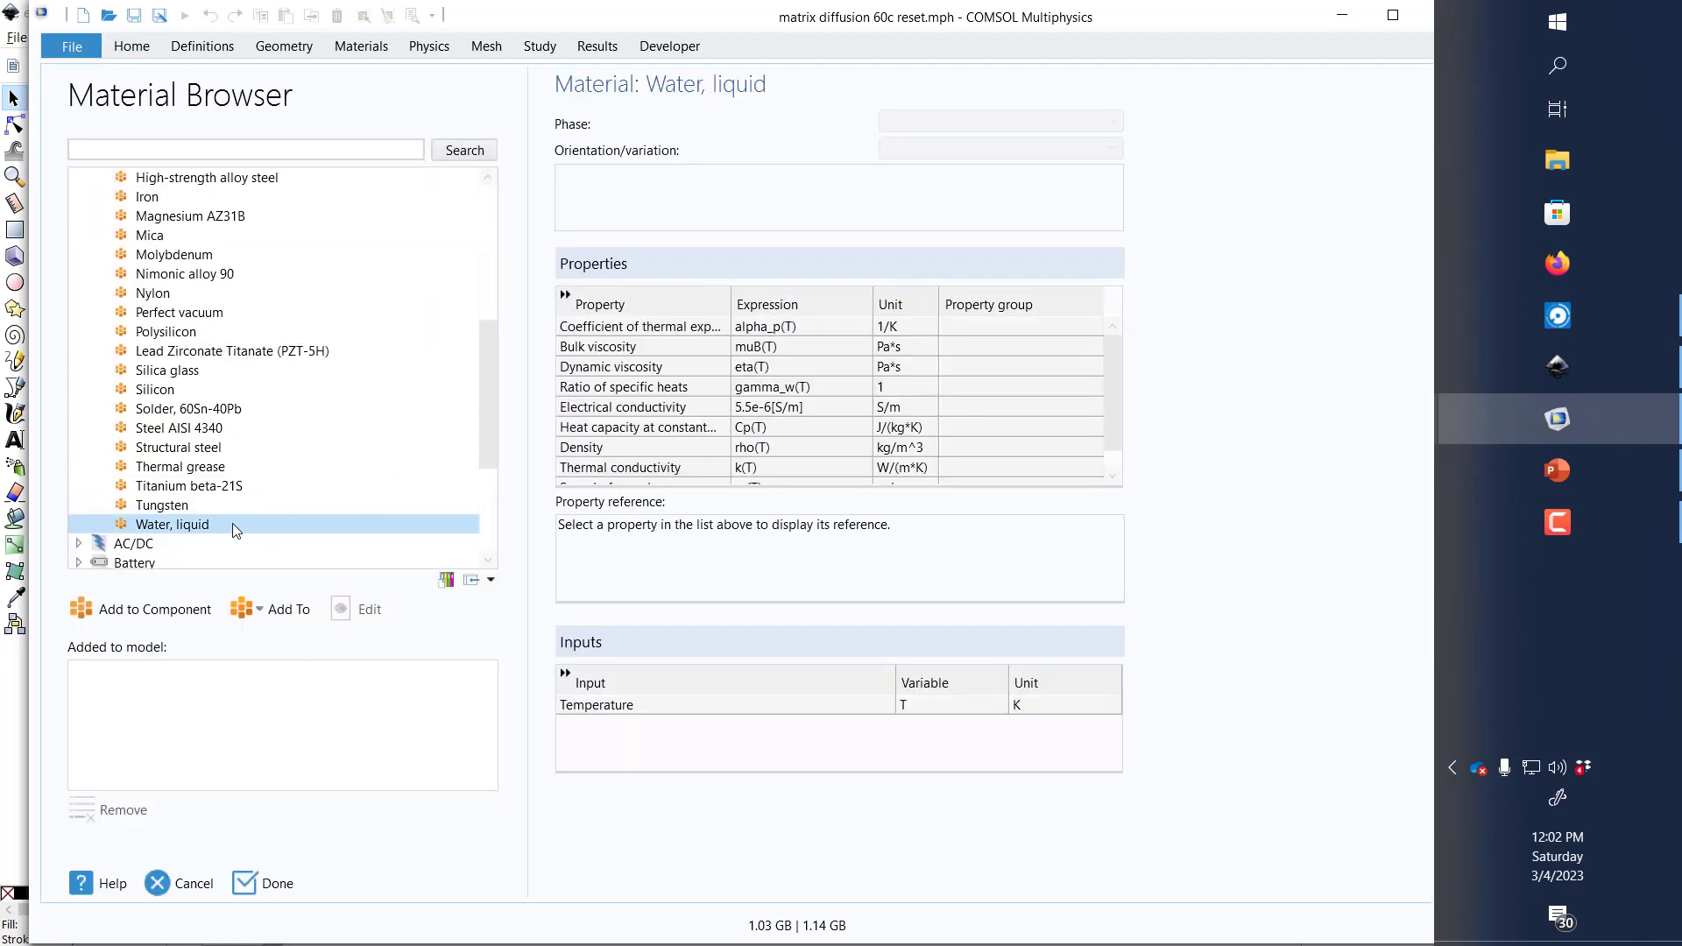
{"action": "left_click", "coordinate": [145, 609]}
{"action": "left_click", "coordinate": [249, 885]}
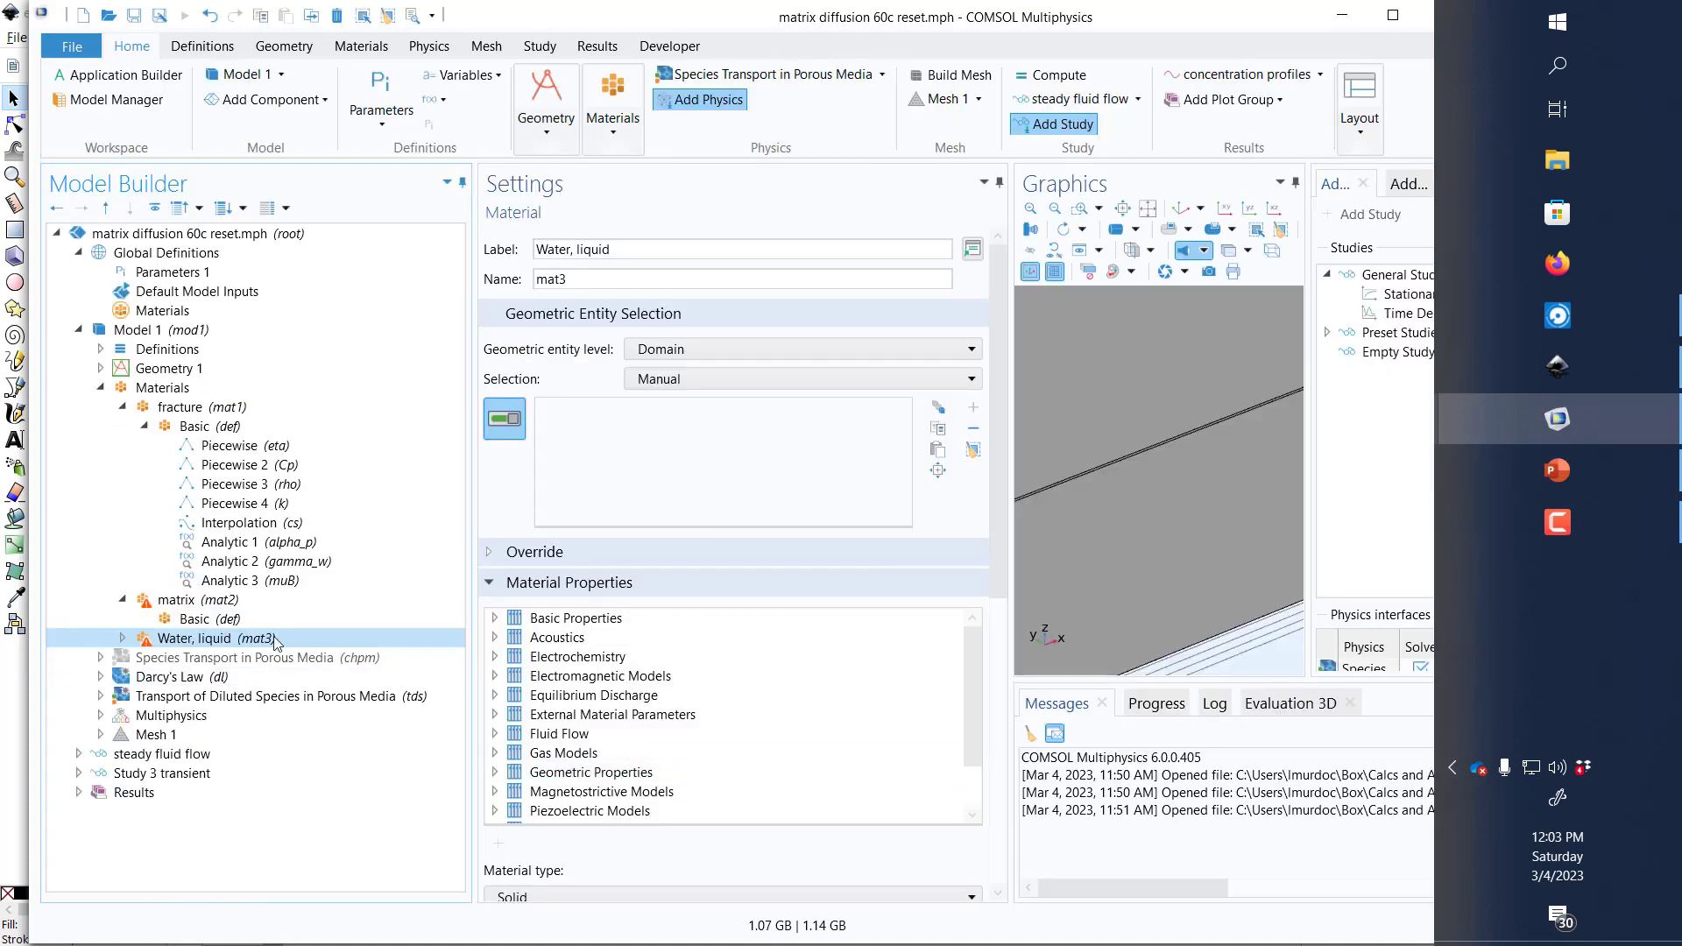
Step: Merge the newly added Water, liquid material with the matrix material and show the matrix's expanded Basic property group
{"action": "right_click", "coordinate": [274, 642]}
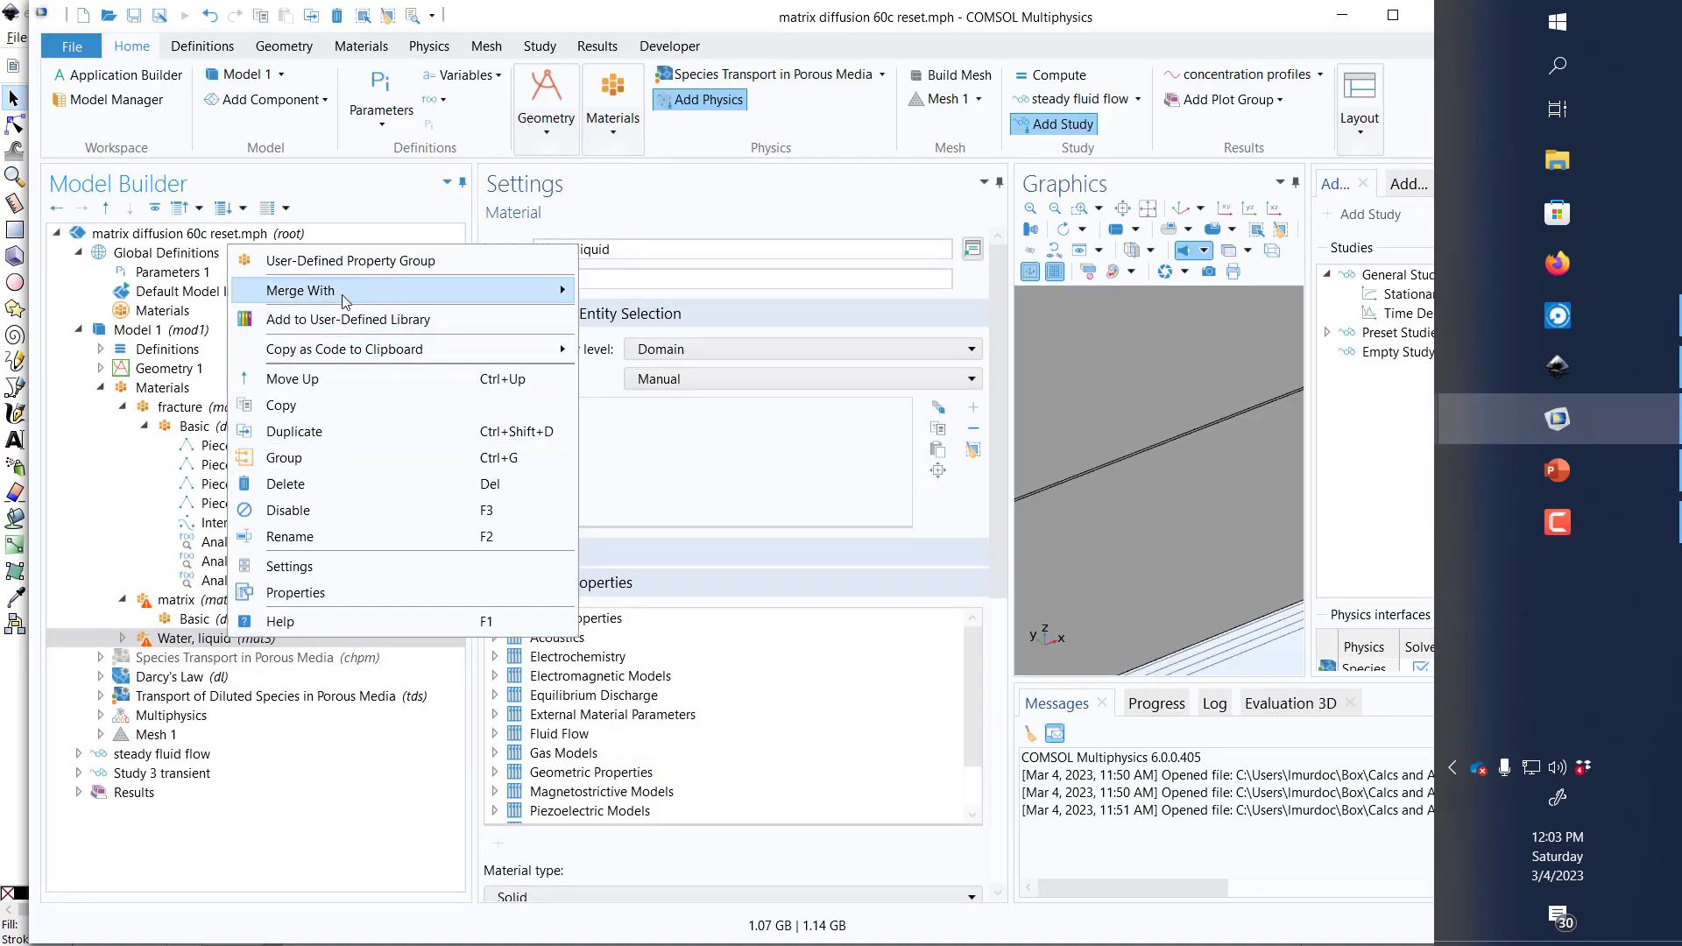
{"action": "mouse_move", "coordinate": [342, 293]}
{"action": "left_click", "coordinate": [96, 316]}
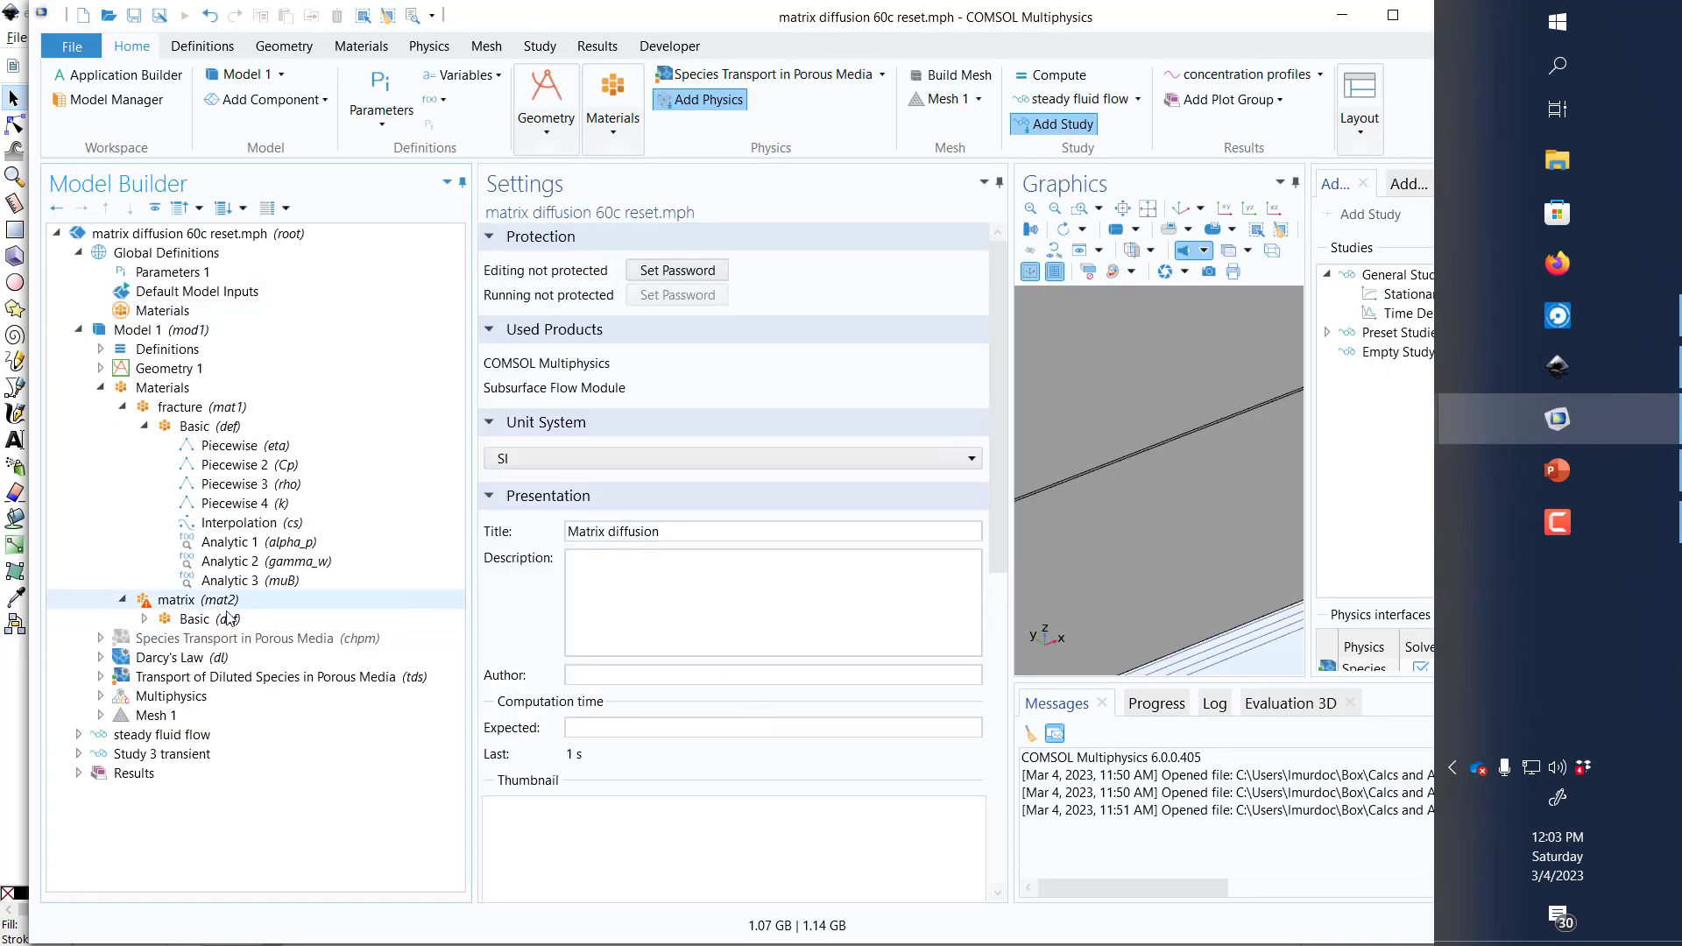
{"action": "double_click", "coordinate": [229, 619]}
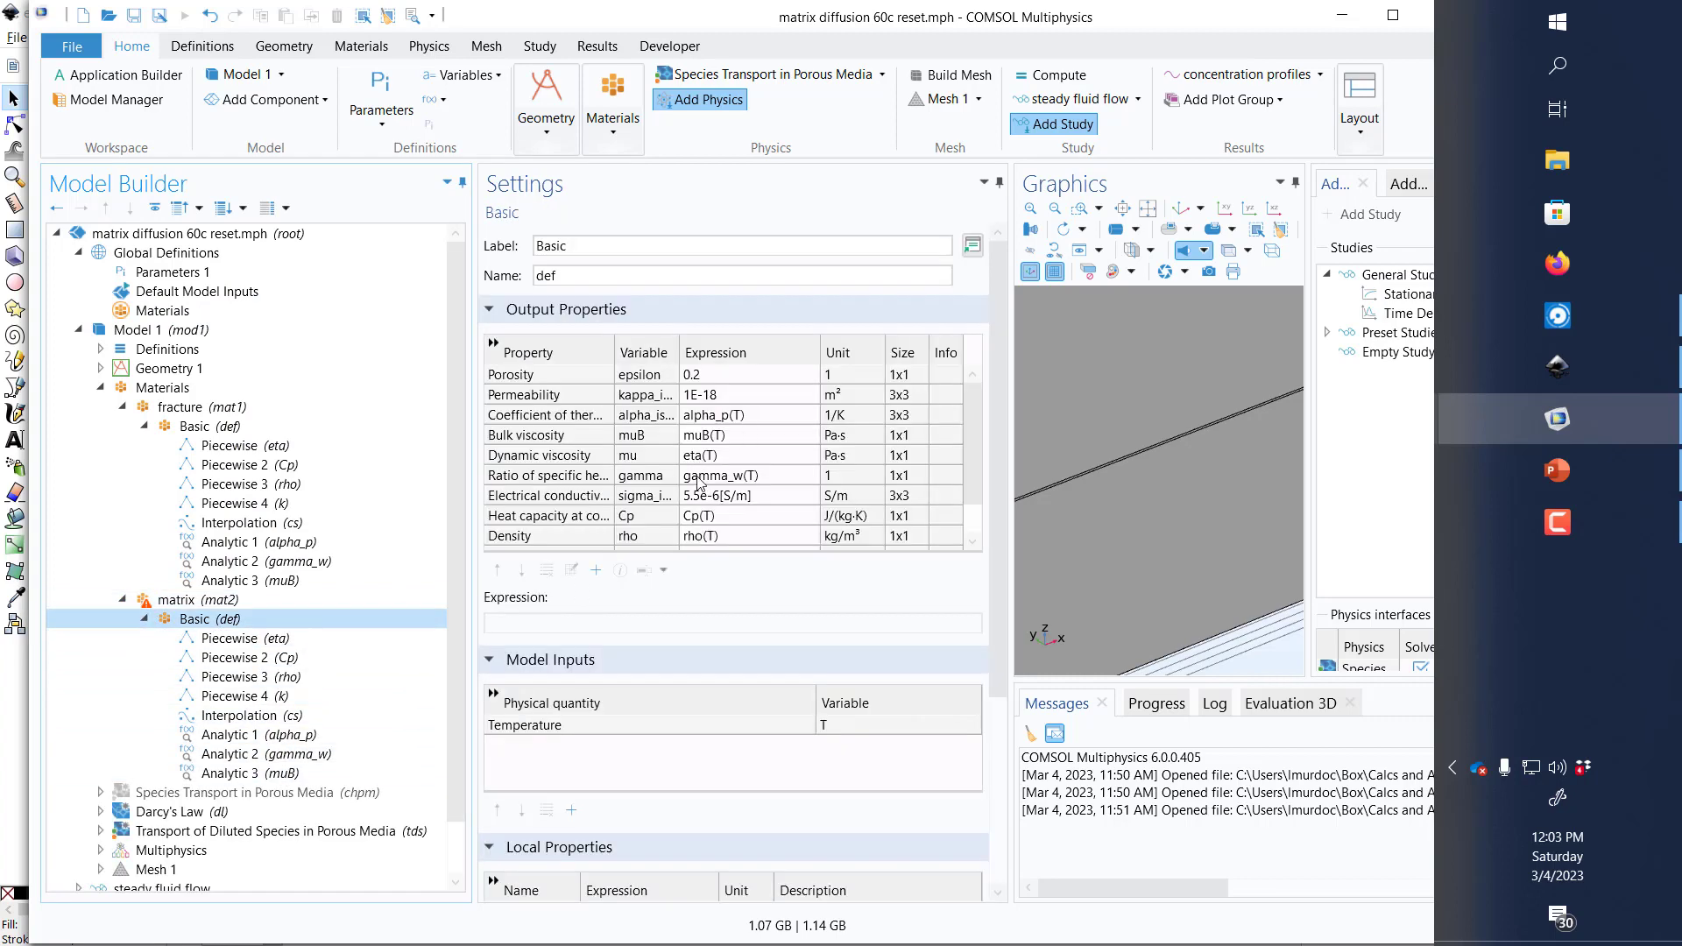
Step: Assign the matrix material to domains 1 and 3, the blocks on either side of the fracture
{"action": "left_click", "coordinate": [177, 601]}
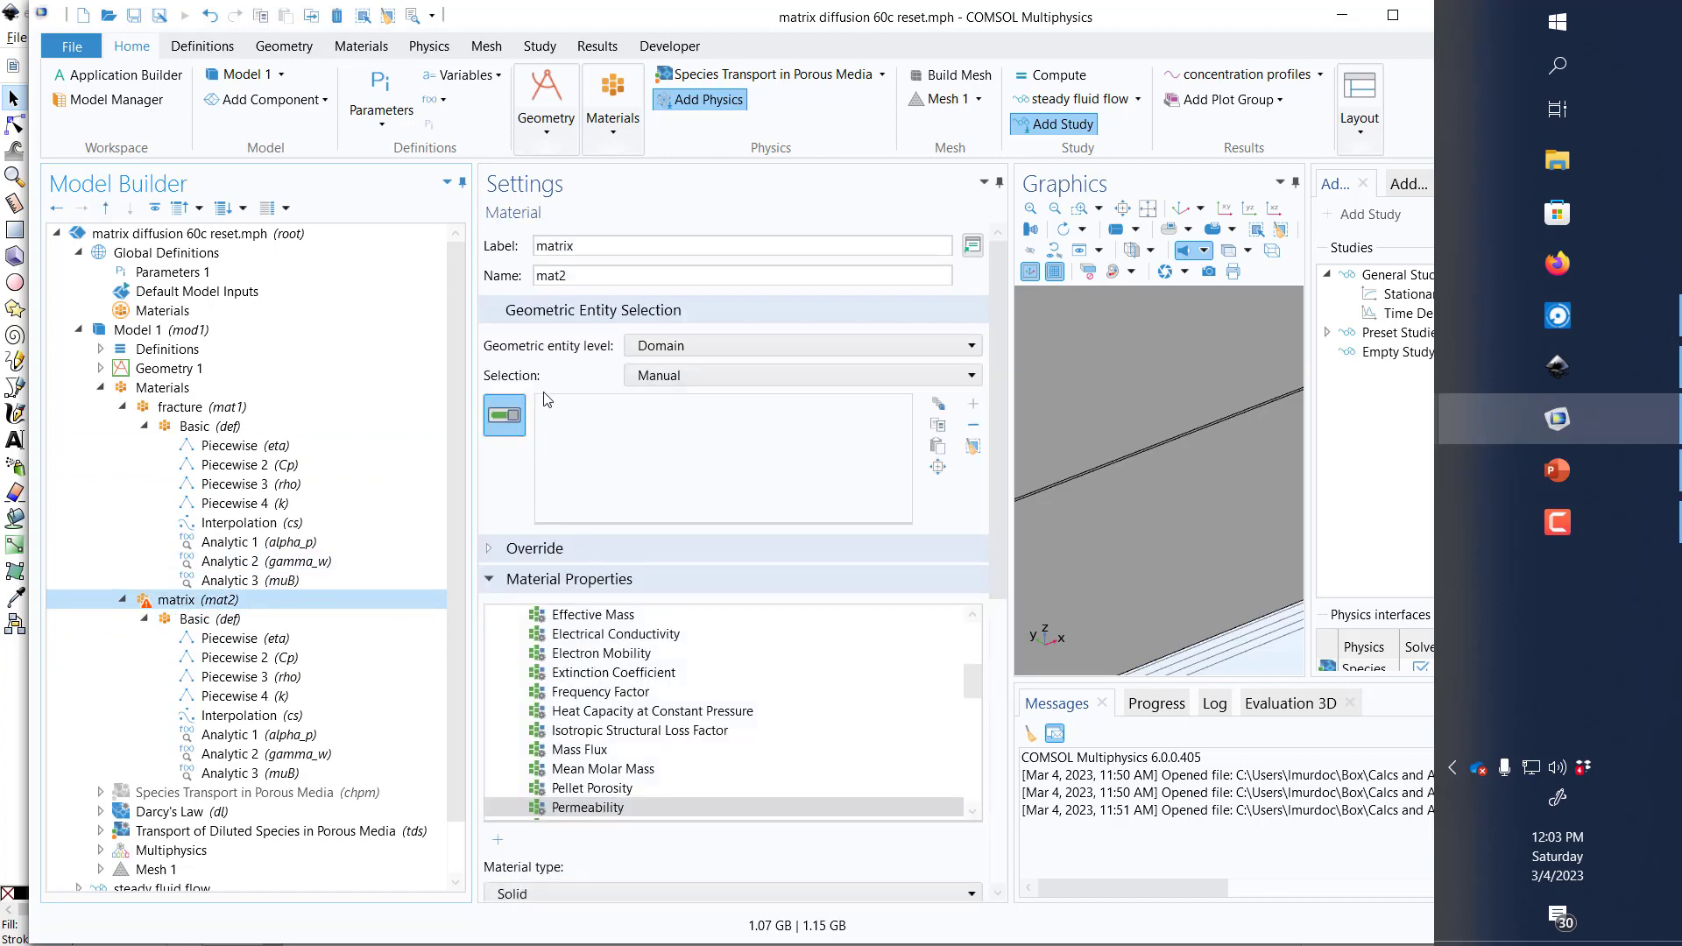
{"action": "left_click", "coordinate": [1113, 394]}
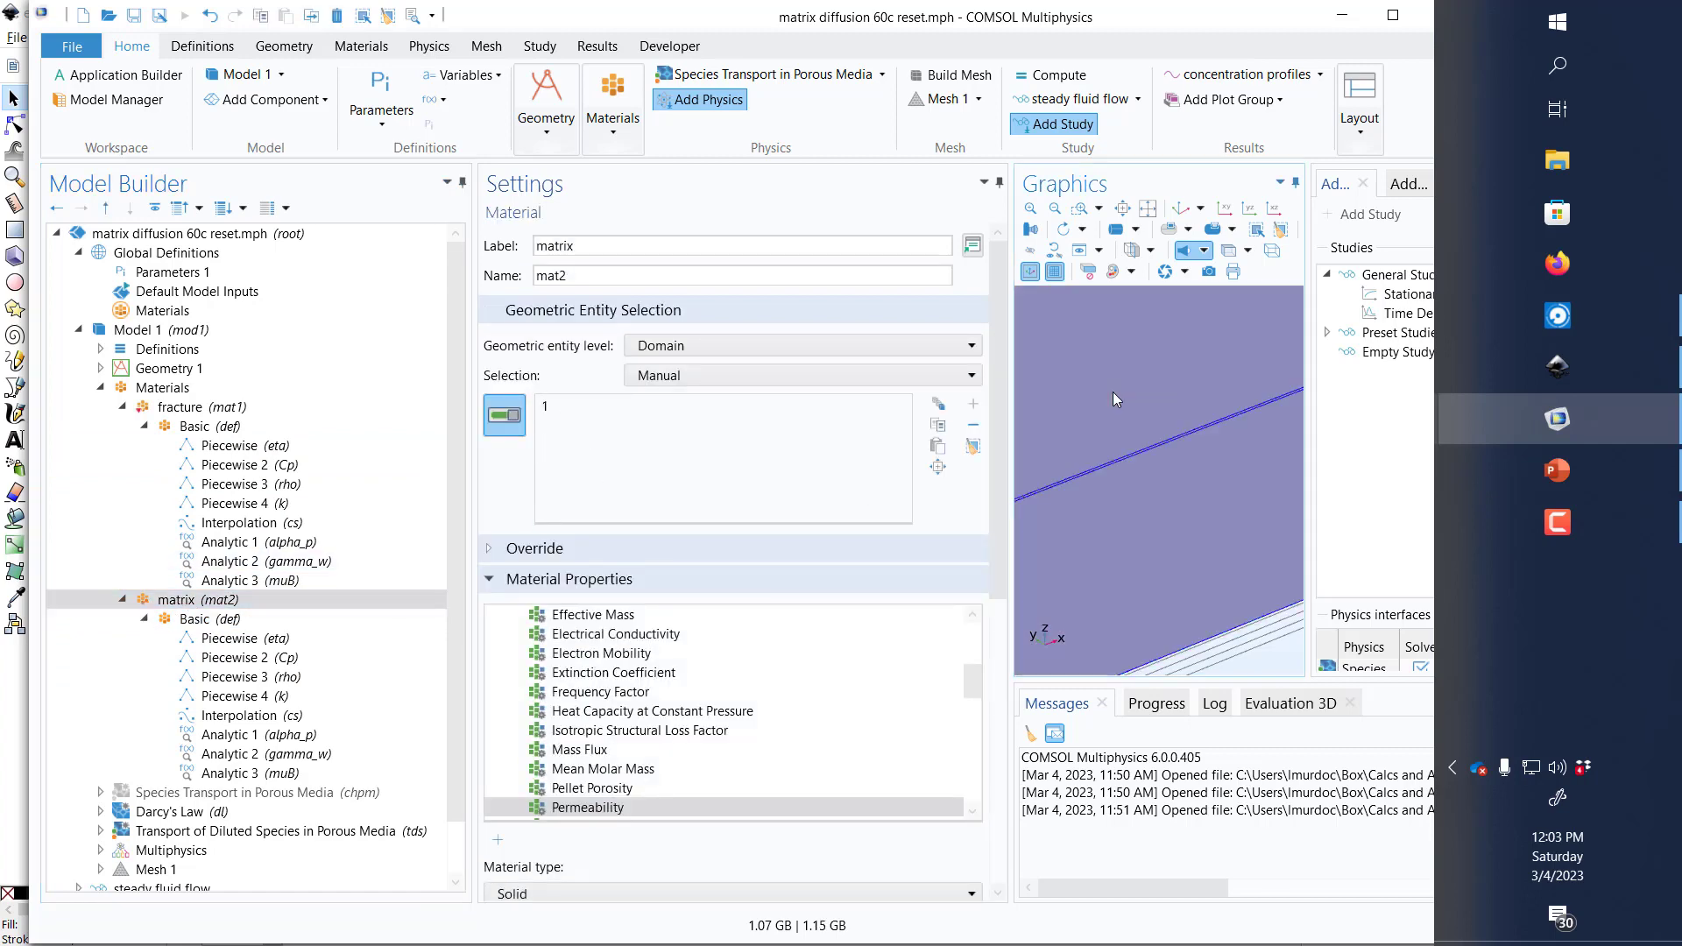
{"action": "left_click", "coordinate": [1109, 537]}
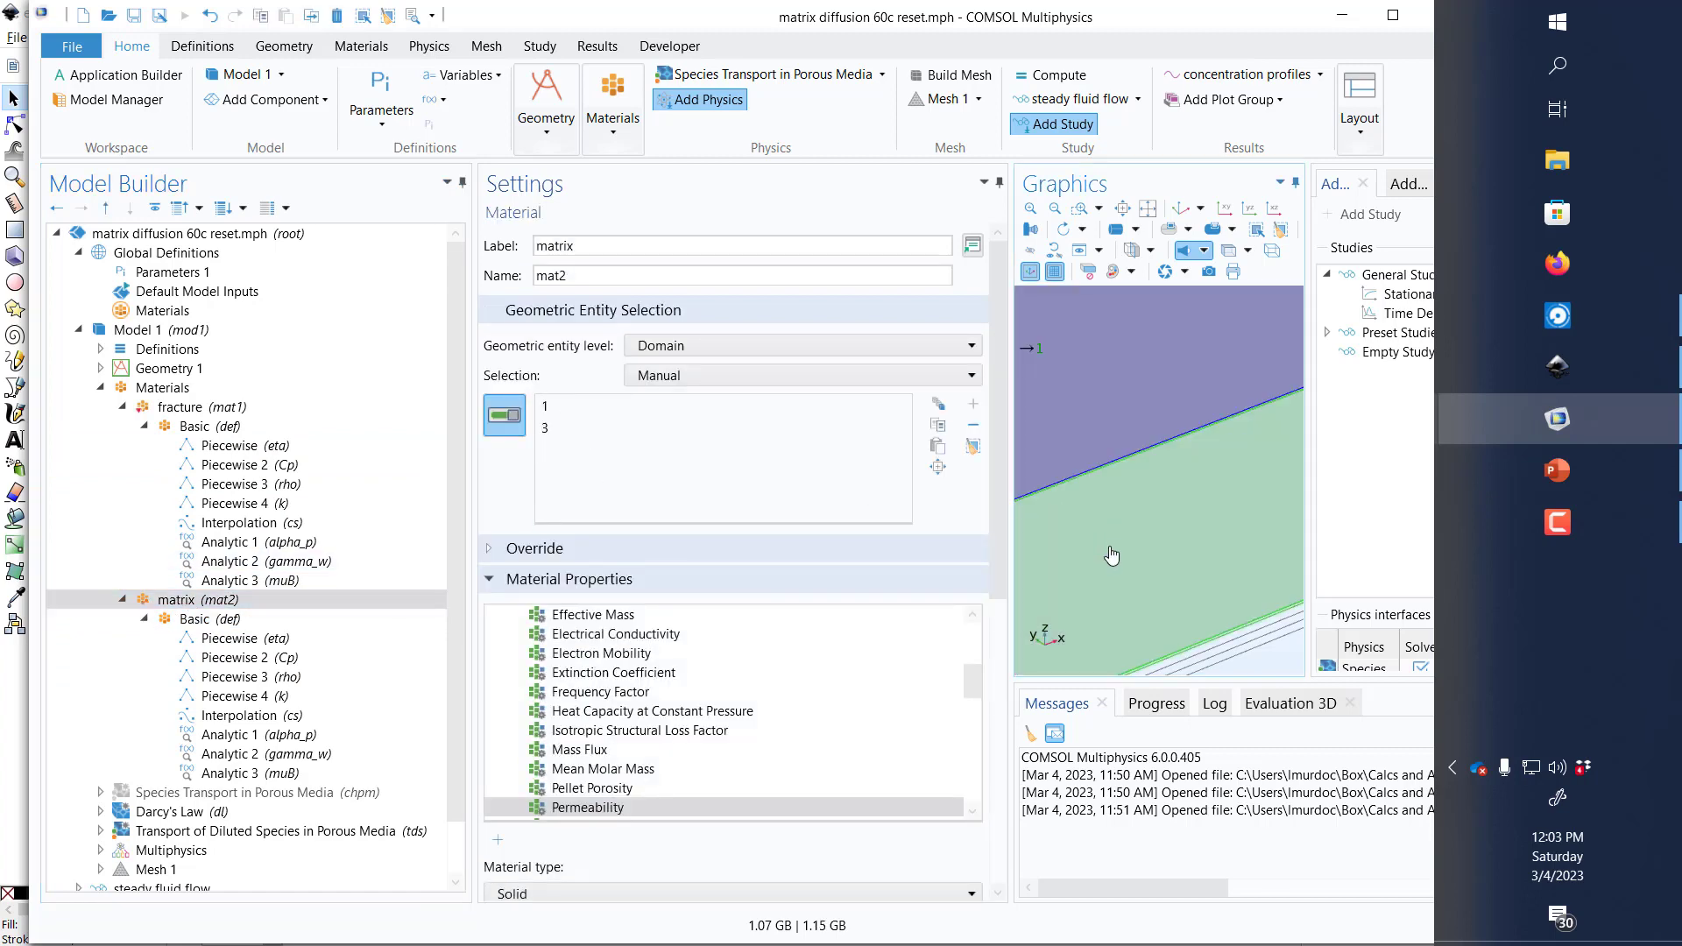
Step: Clear the fracture material's domain selection, assign it only to domain 2, the thin fracture layer, and recheck the matrix material's domains
{"action": "left_click", "coordinate": [186, 406]}
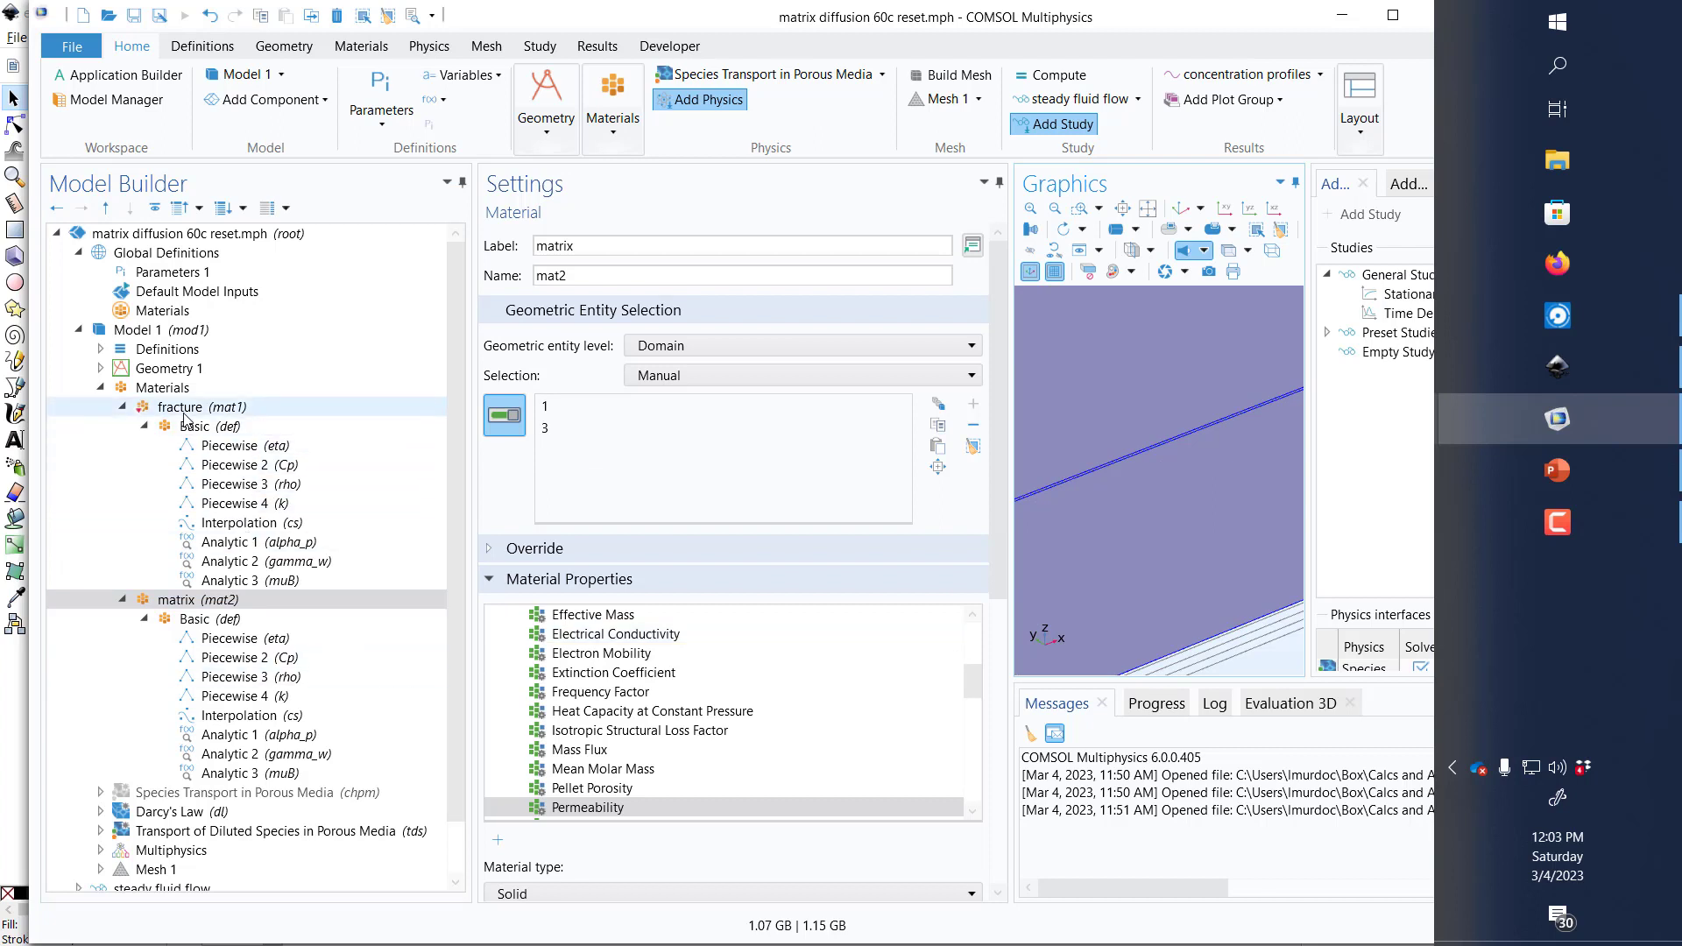
{"action": "left_click", "coordinate": [1096, 481]}
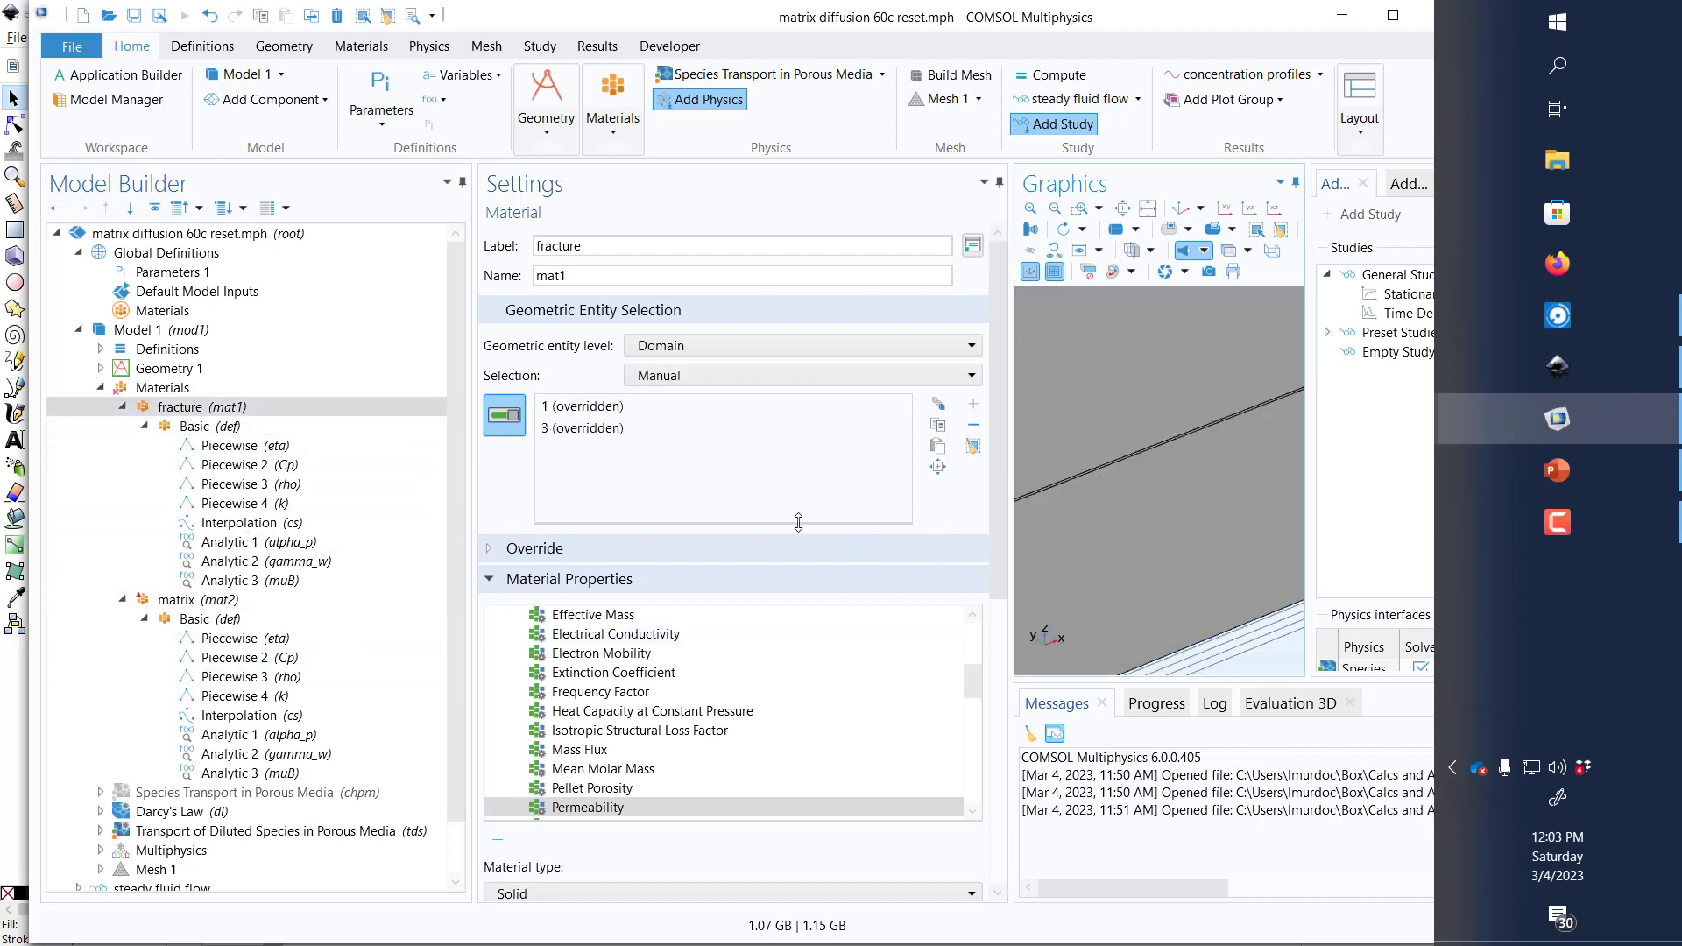
{"action": "left_click", "coordinate": [973, 446]}
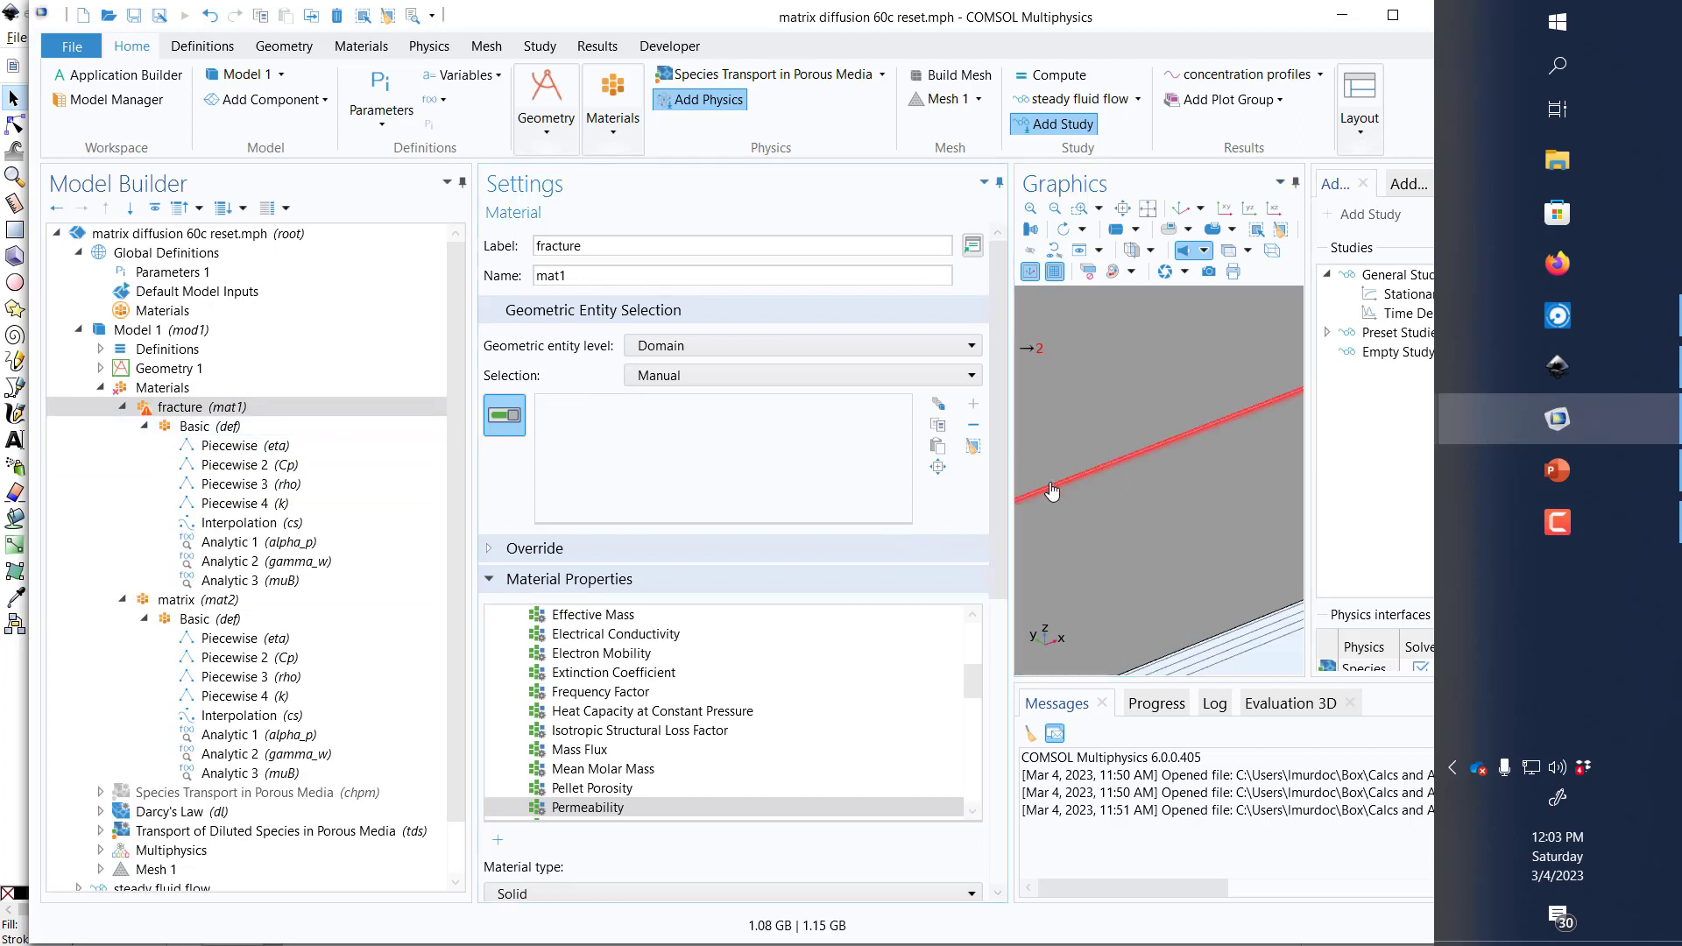
{"action": "left_click", "coordinate": [1052, 491]}
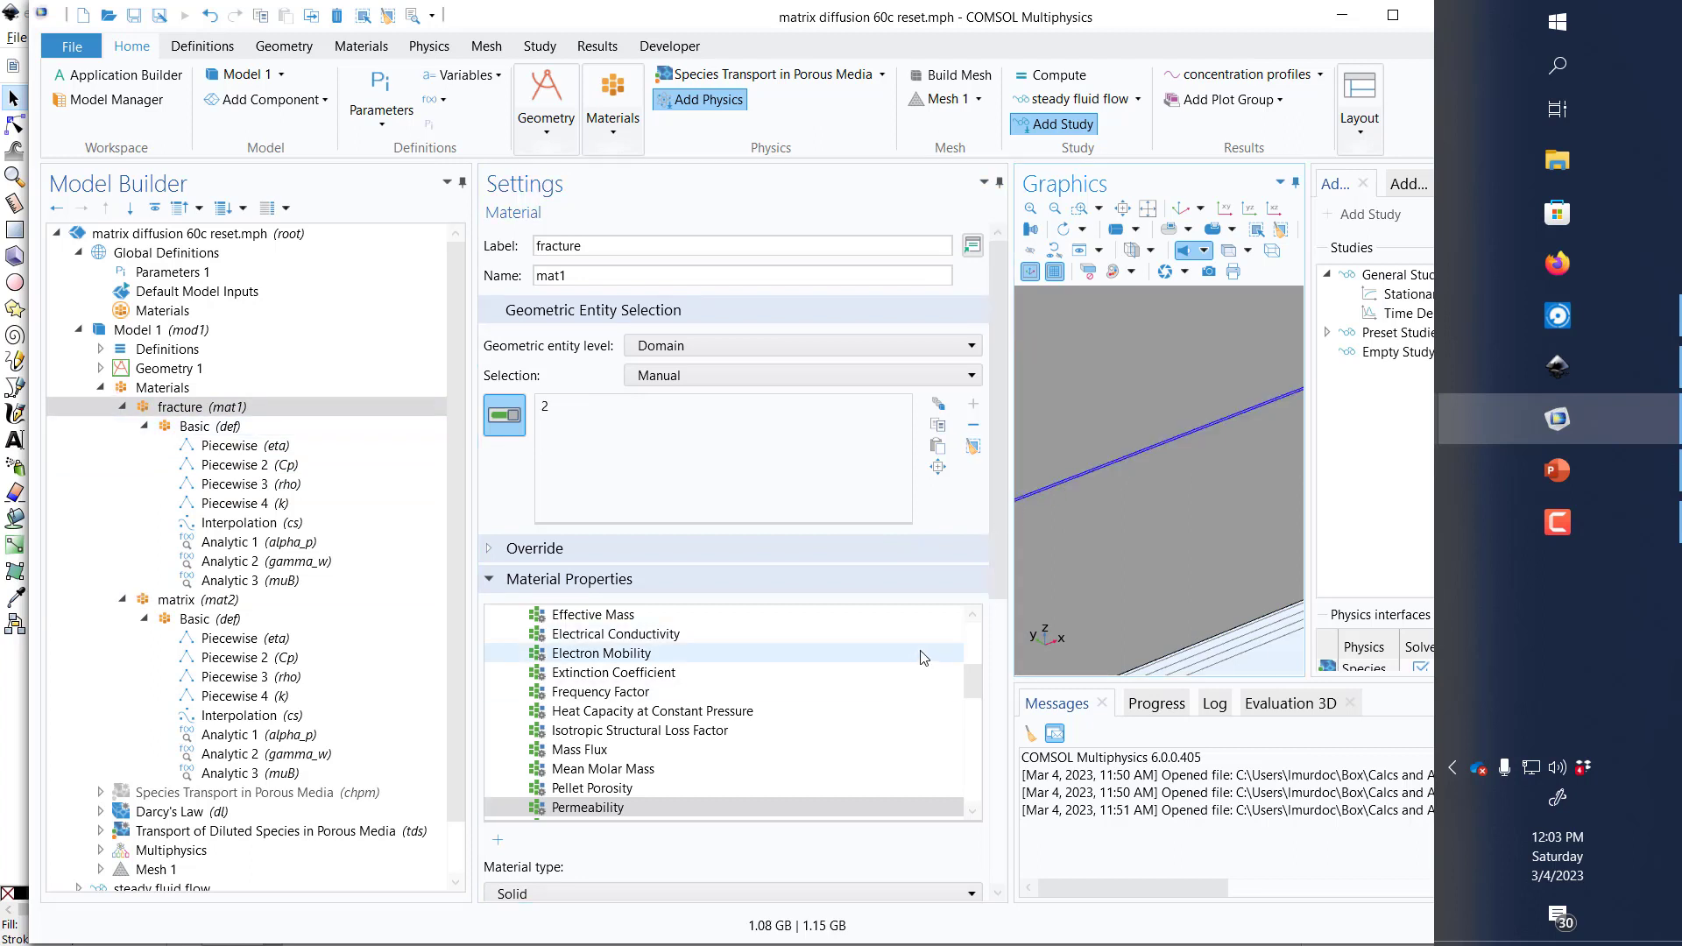
{"action": "left_click", "coordinate": [305, 603]}
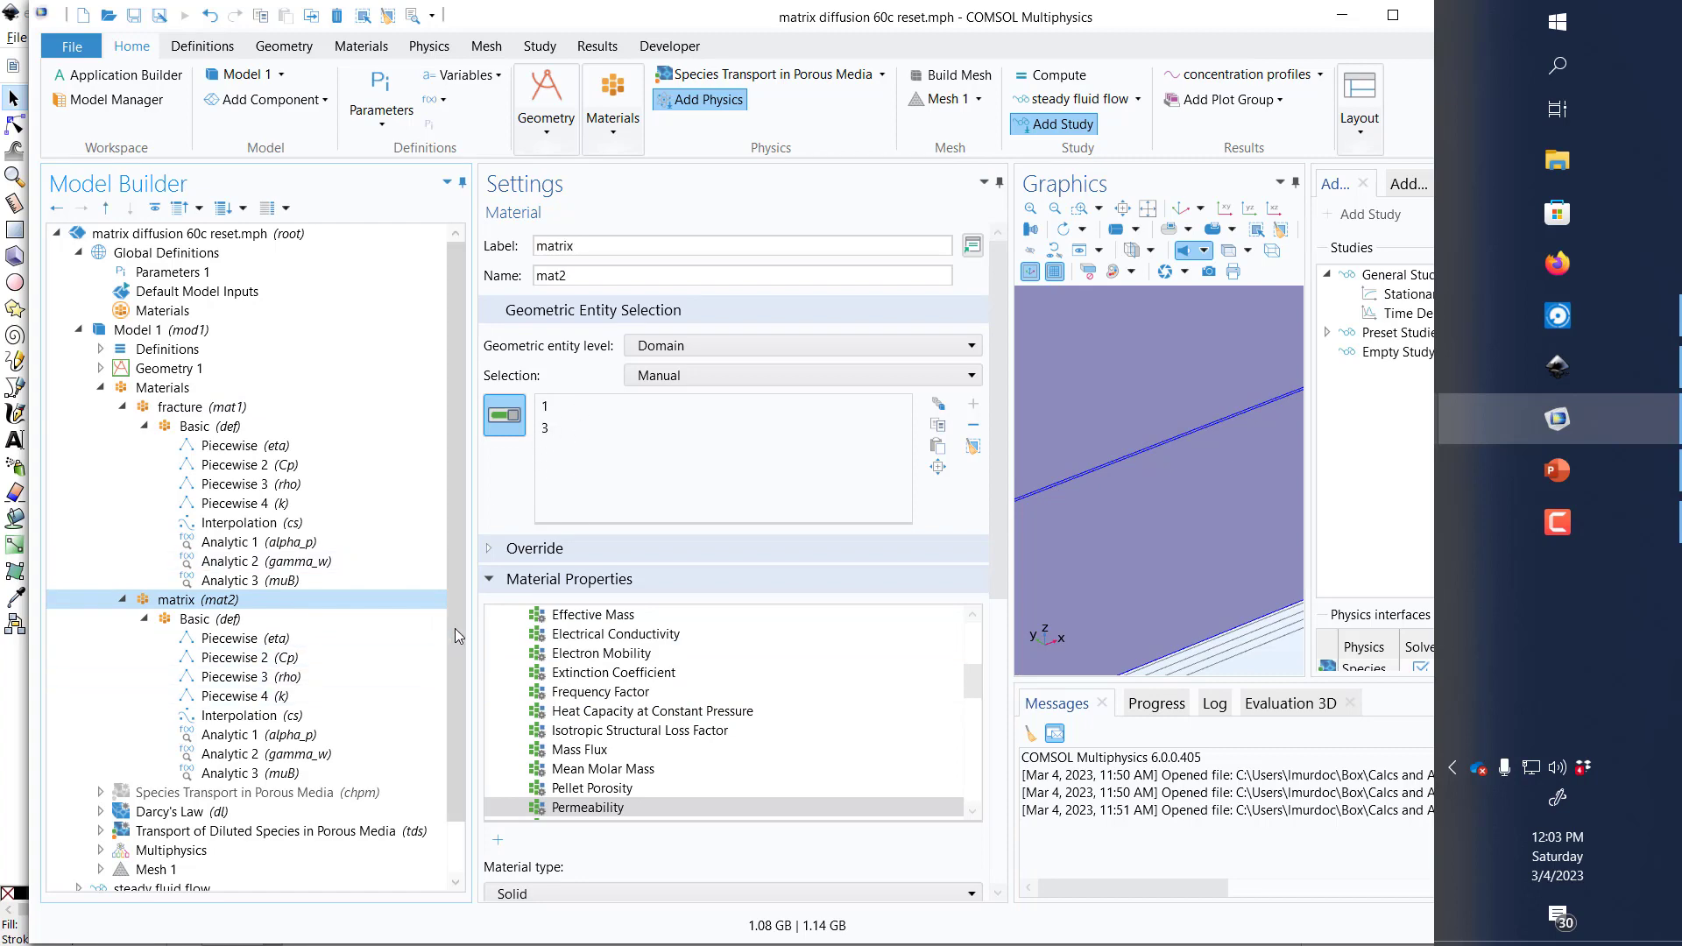
Step: Examine where Fluid 1 and Porous Matrix 1 under Darcy's Law, Porous Medium 2, take their fluid and matrix properties from
{"action": "scroll", "coordinate": [454, 629], "scroll_direction": "down", "scroll_amount": 1}
{"action": "left_click", "coordinate": [123, 756]}
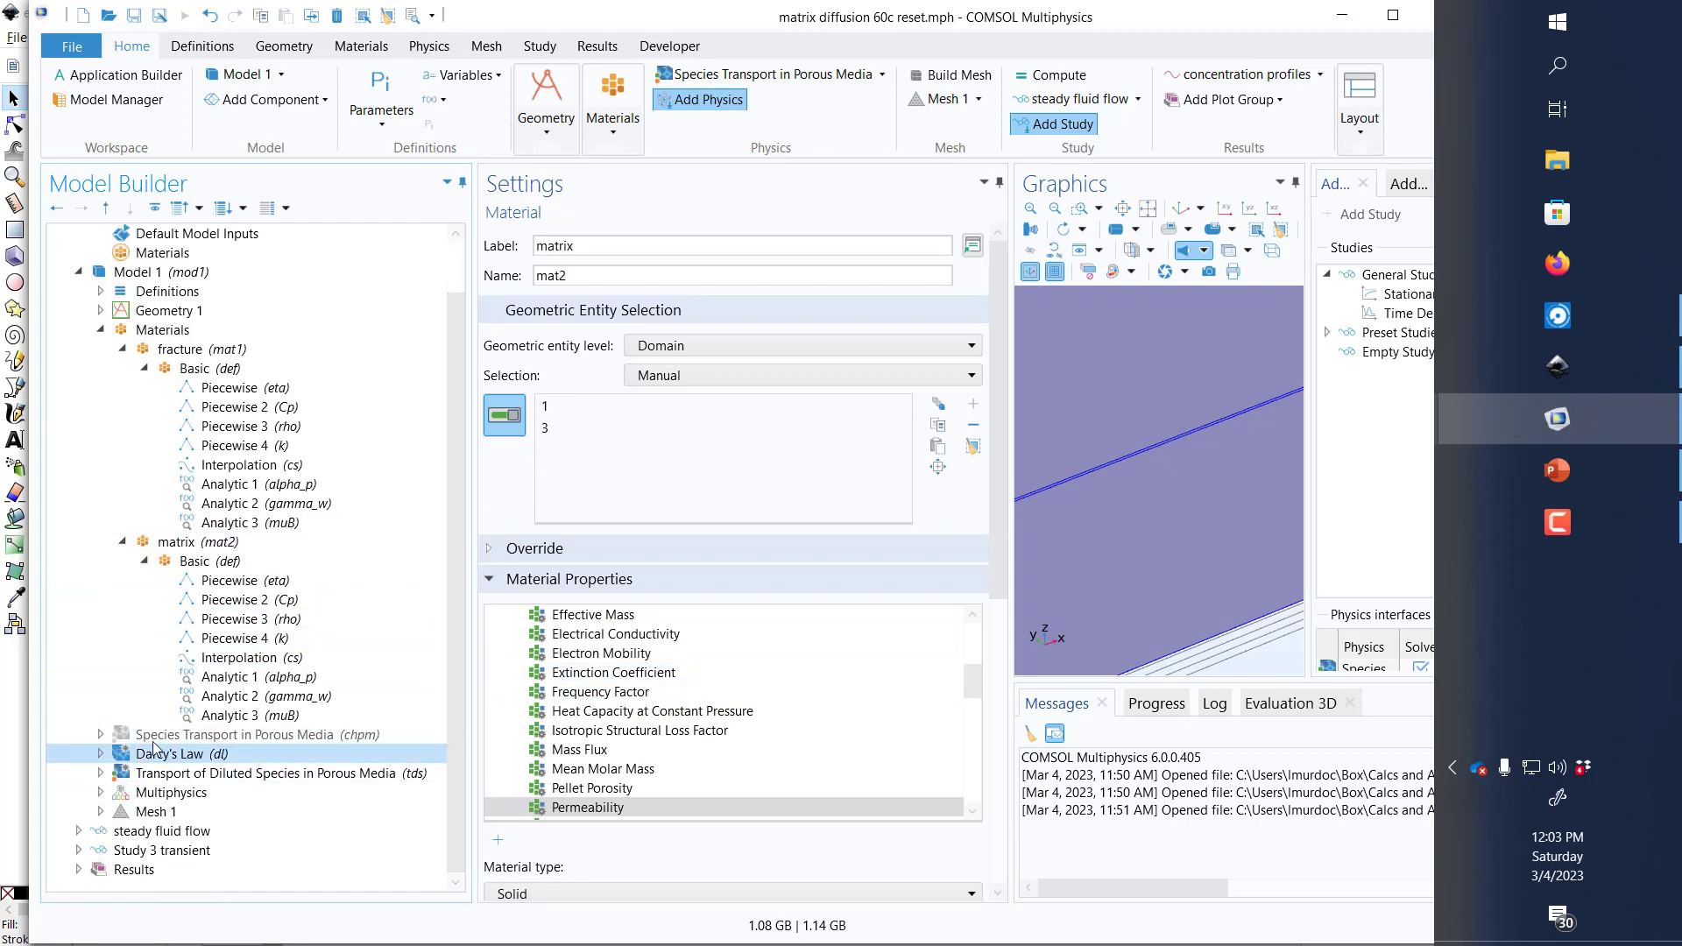
{"action": "left_click", "coordinate": [102, 755]}
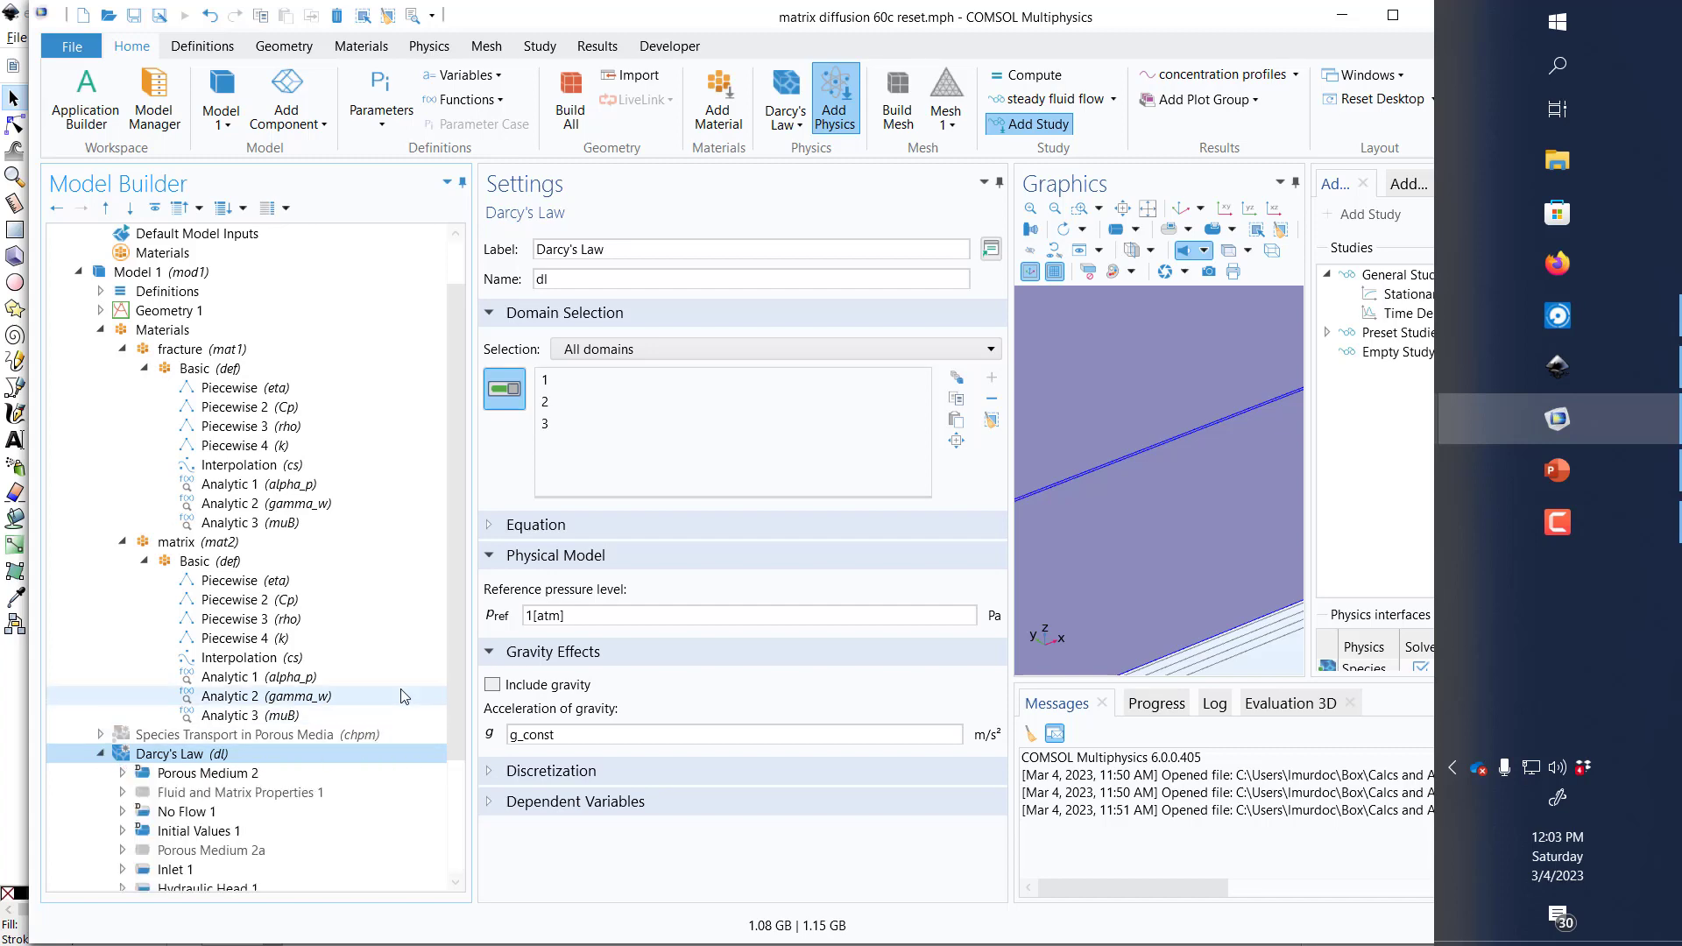
{"action": "left_click_drag", "start_coordinate": [455, 634], "coordinate": [448, 828]}
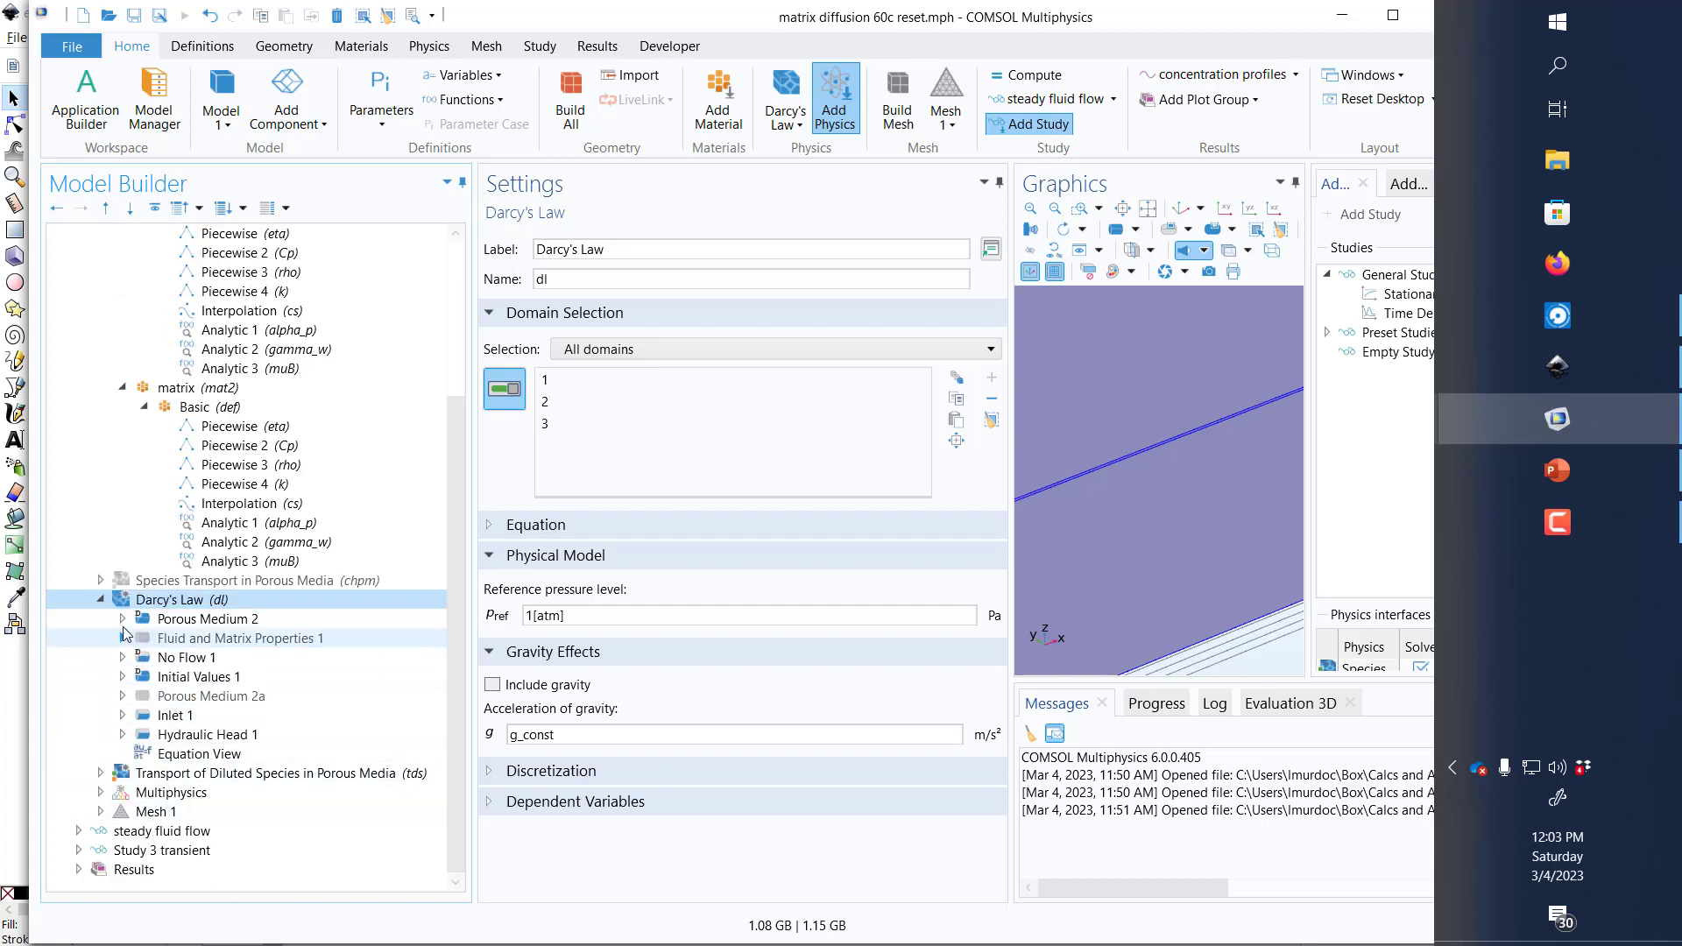
{"action": "left_click", "coordinate": [122, 620]}
{"action": "left_click", "coordinate": [195, 638]}
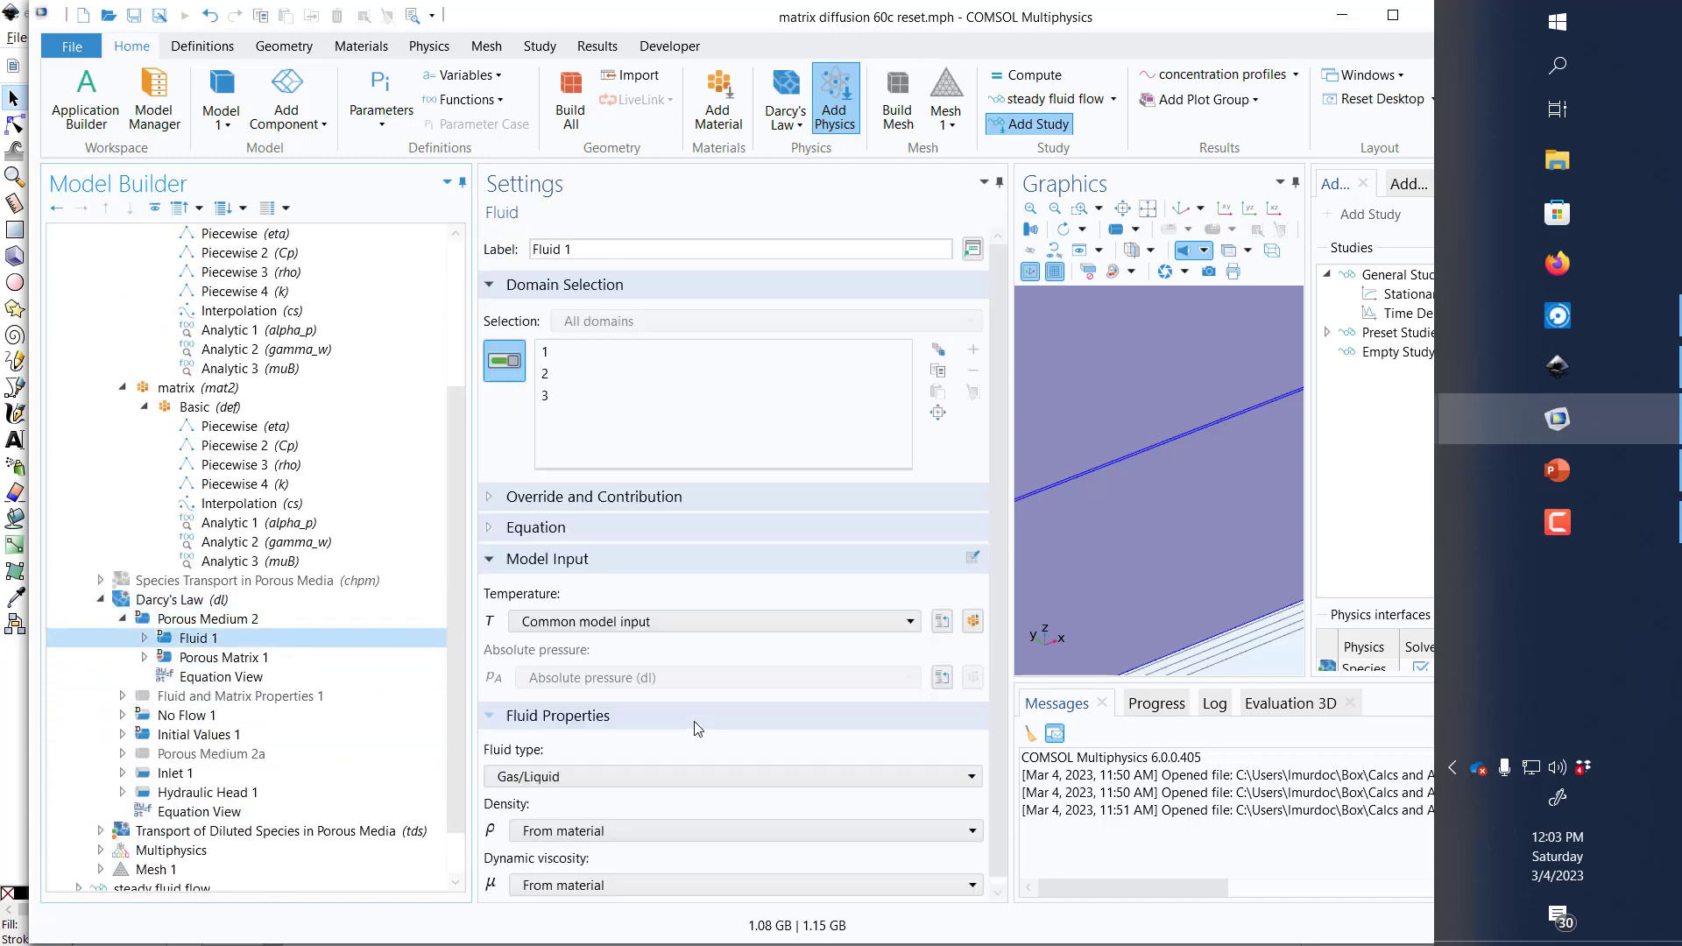
{"action": "left_click", "coordinate": [223, 658]}
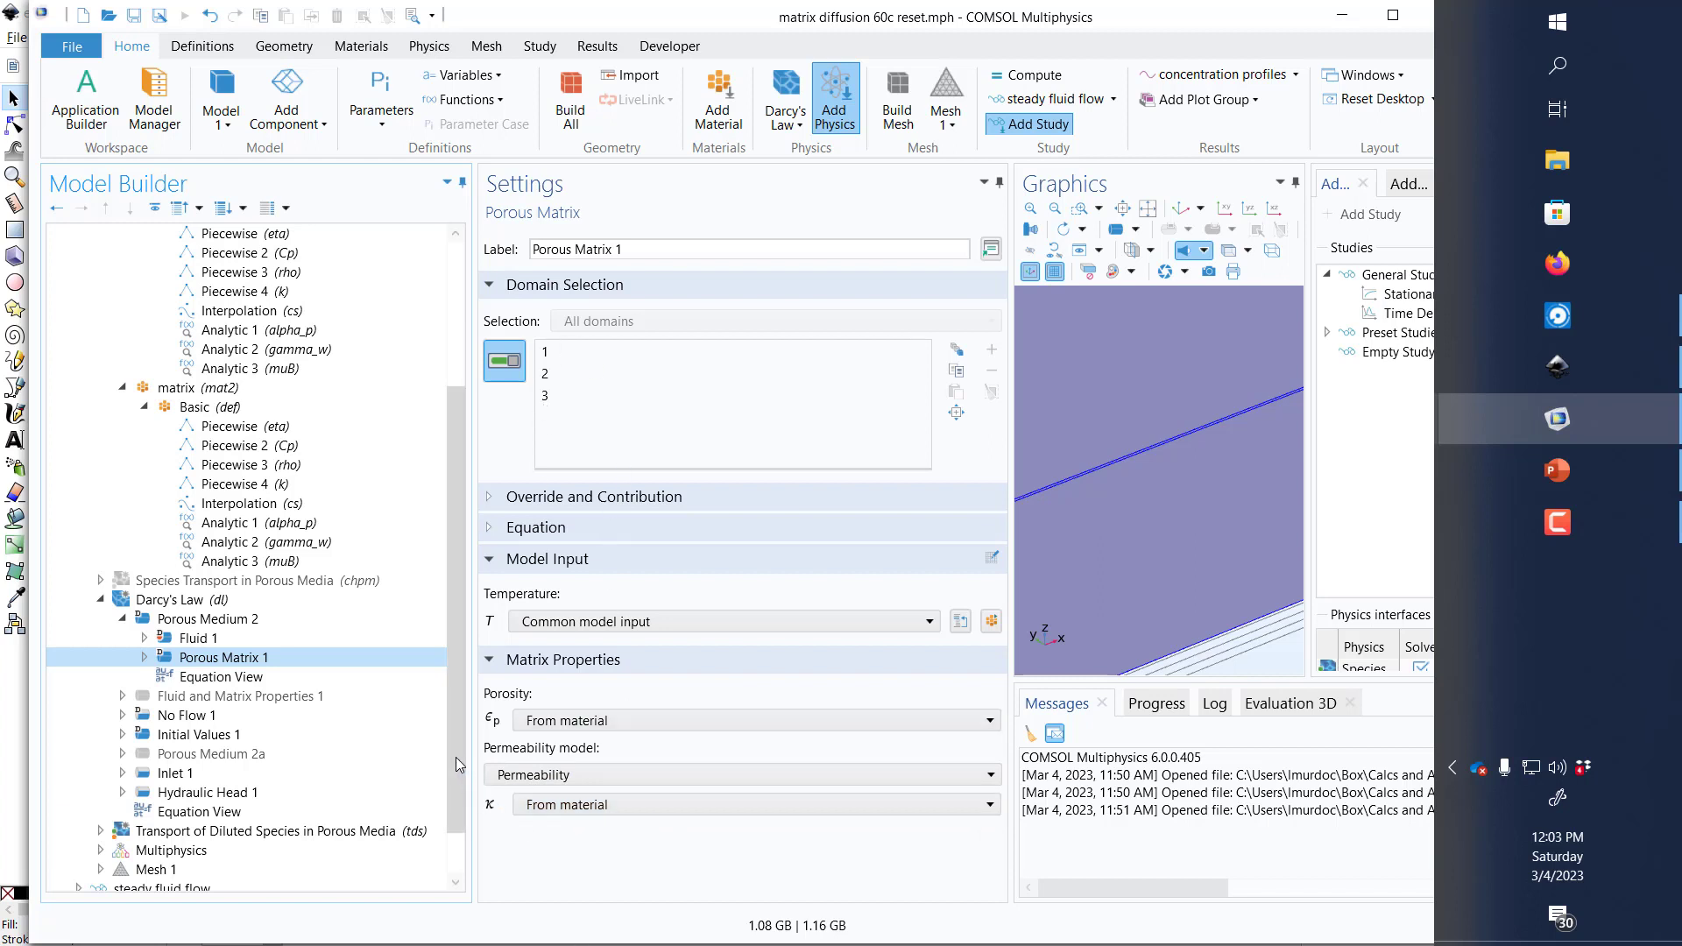
Step: Compute the steady fluid flow study
{"action": "scroll", "coordinate": [448, 860], "scroll_direction": "down", "scroll_amount": 2}
{"action": "left_click", "coordinate": [242, 833]}
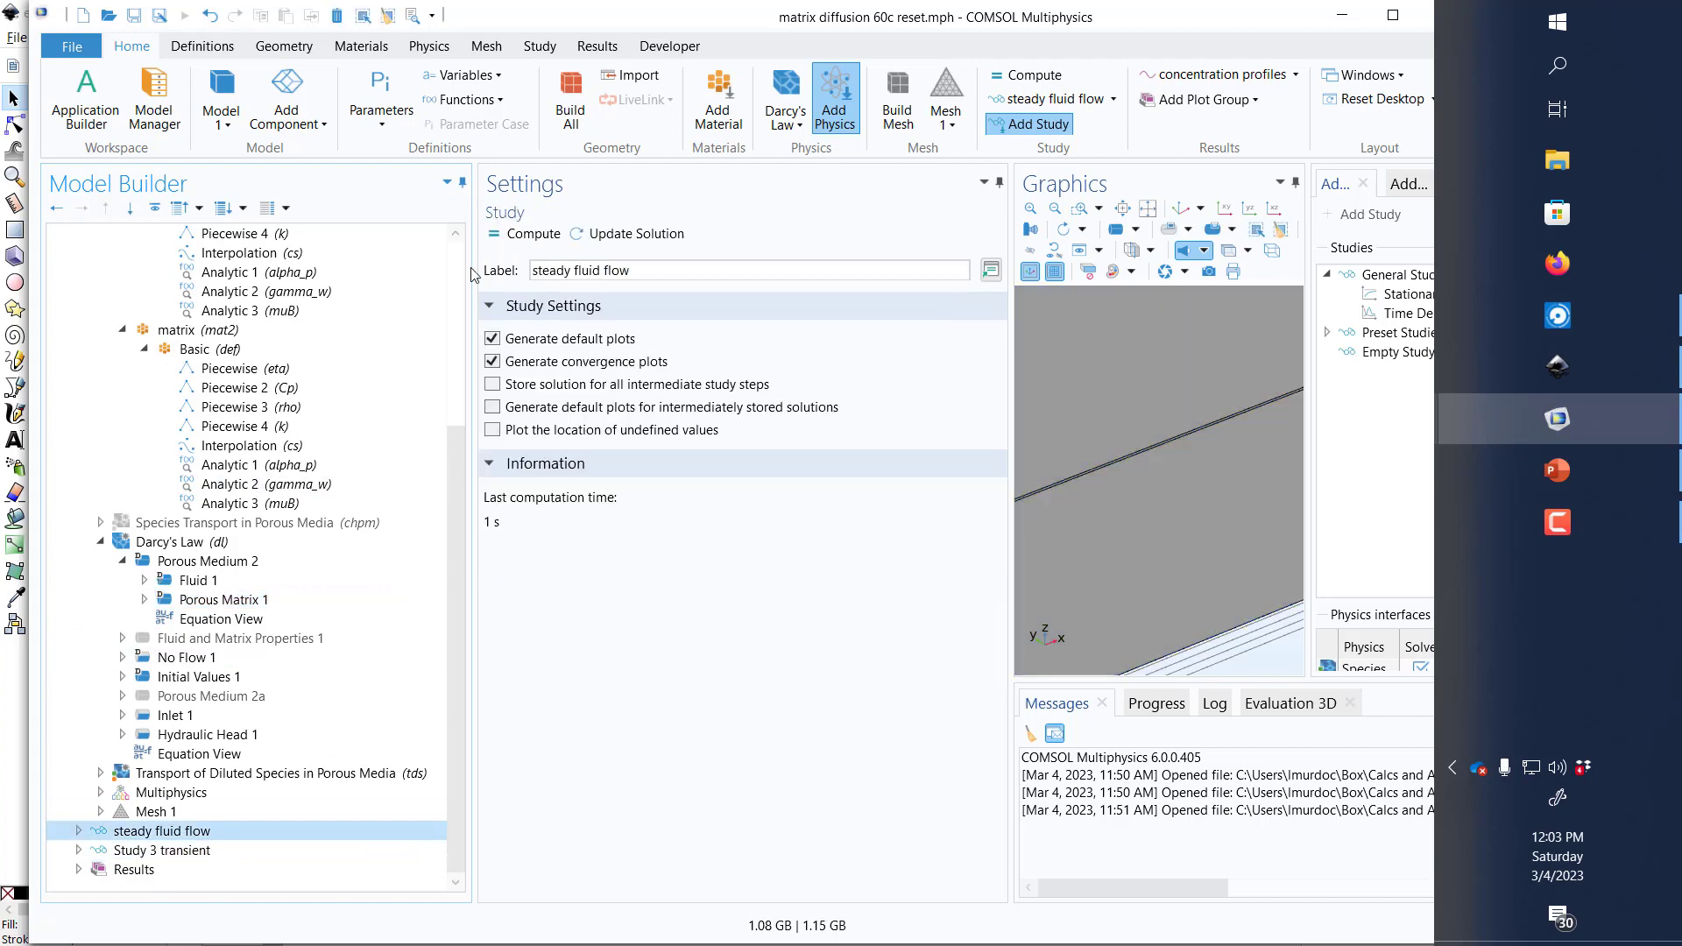
{"action": "left_click", "coordinate": [522, 234]}
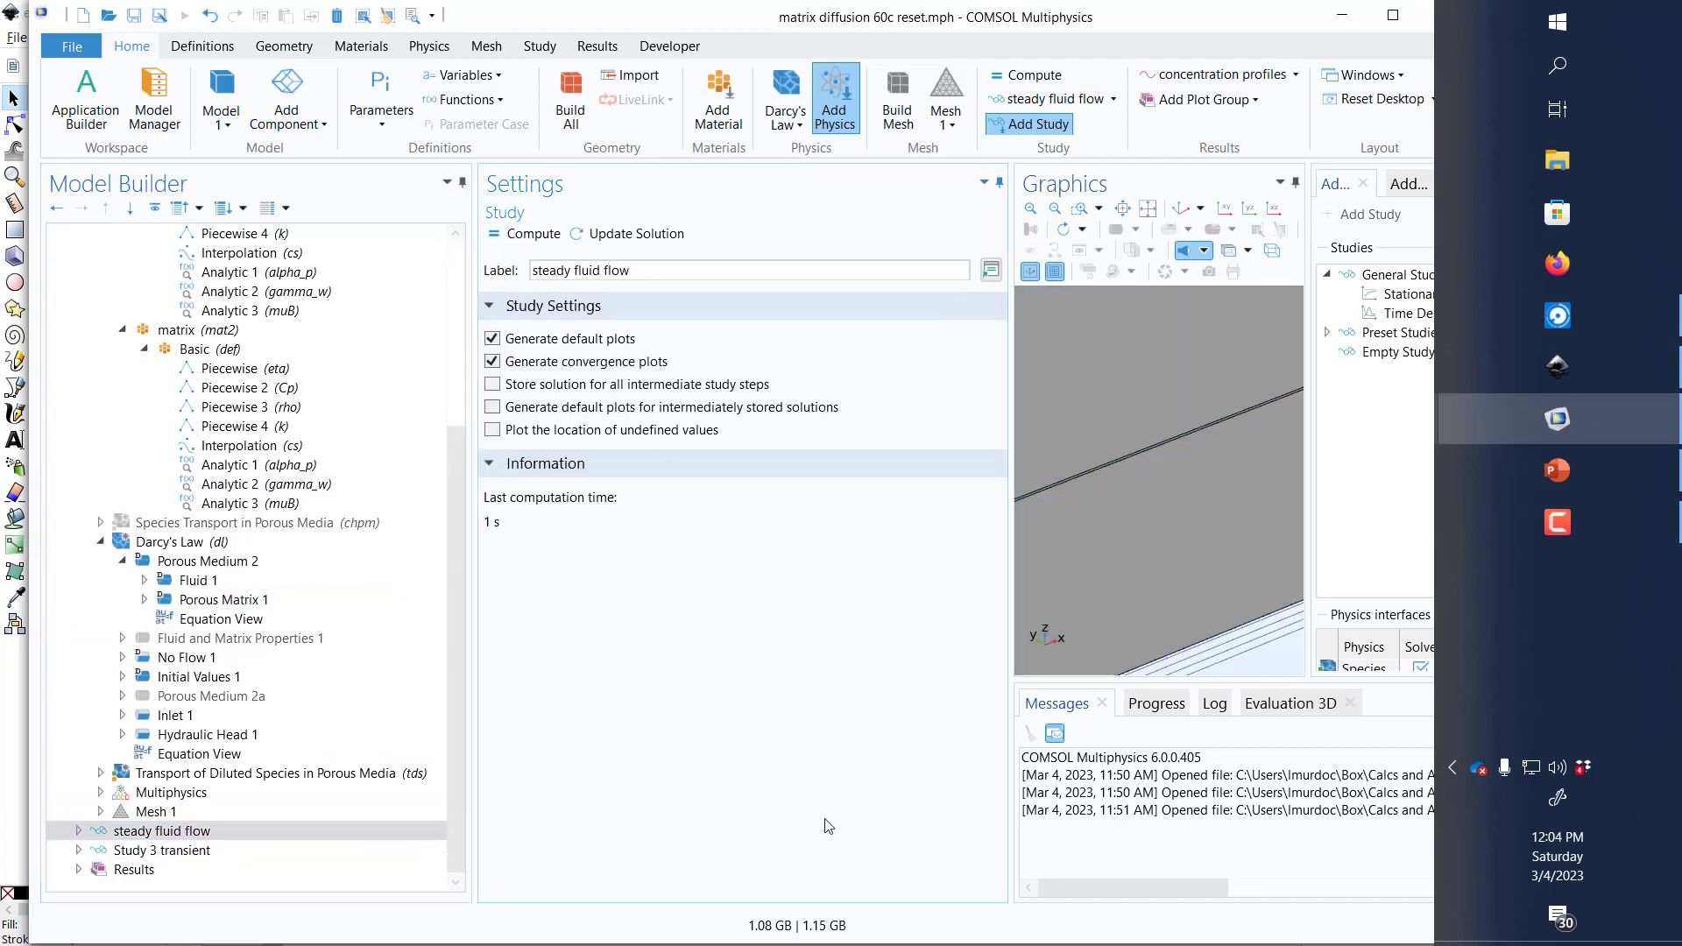